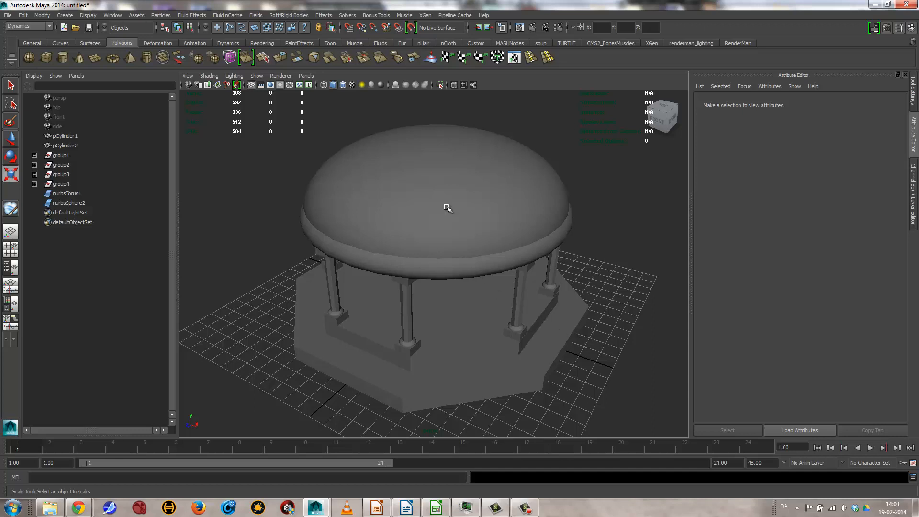
# Step: Select the dome and slightly lighten the color of its lambert1 material
pyautogui.click(441, 213)
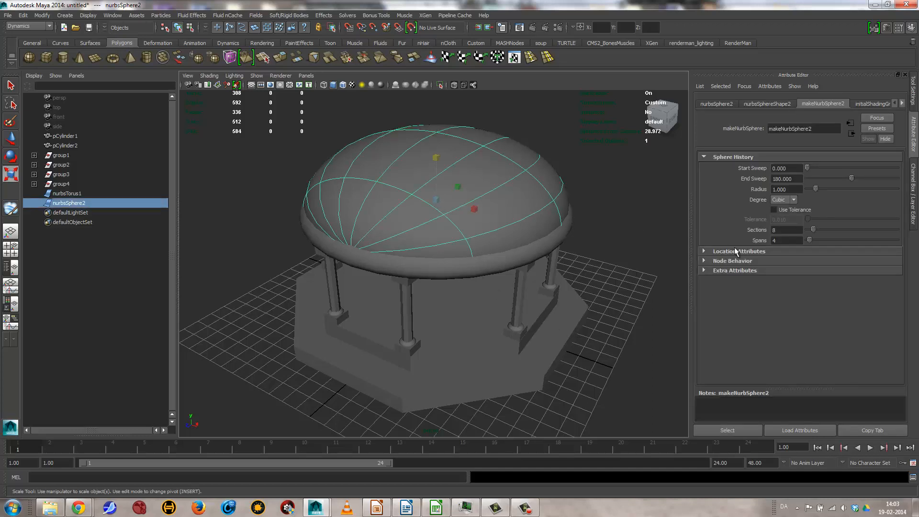
pyautogui.click(903, 103)
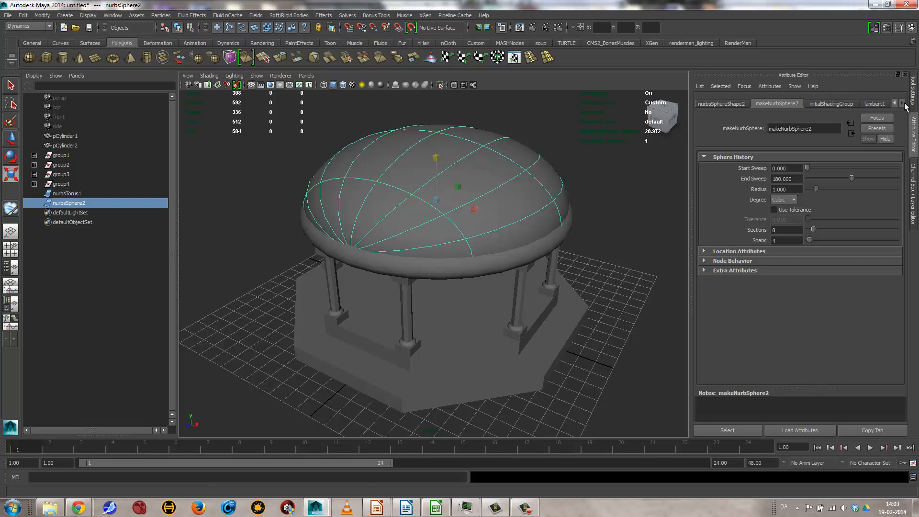
pyautogui.click(878, 105)
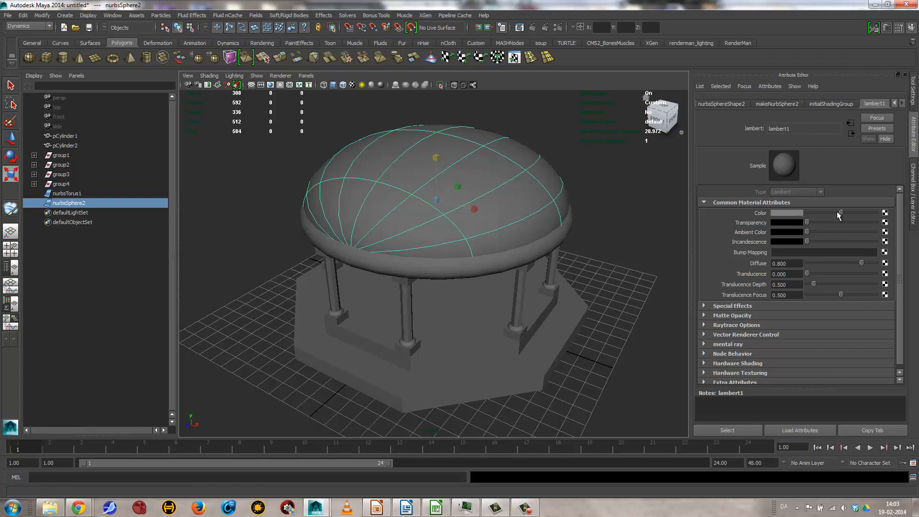
pyautogui.moveTo(838, 216)
pyautogui.mouseDown()
pyautogui.moveTo(827, 212)
pyautogui.moveTo(863, 218)
pyautogui.moveTo(809, 216)
pyautogui.moveTo(845, 216)
pyautogui.mouseUp()
# Step: Assign a new Blinn material to the dome
pyautogui.press('r')
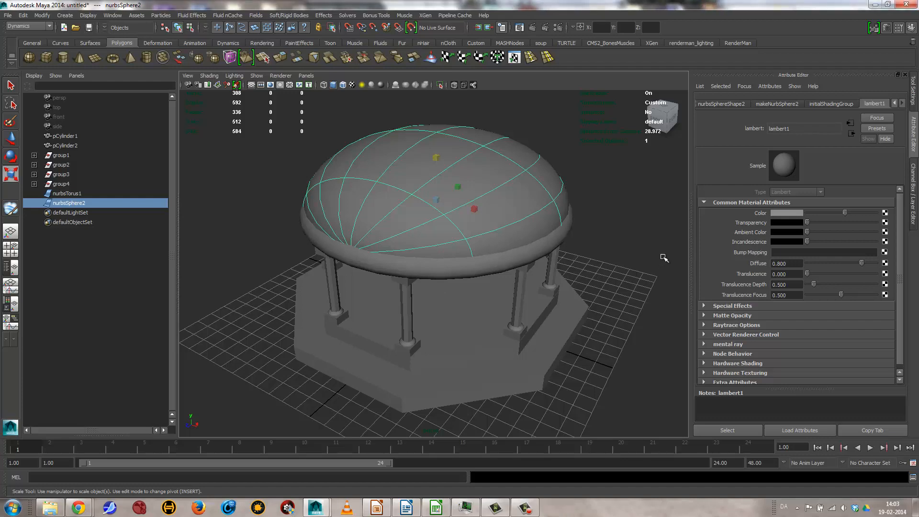
pyautogui.click(623, 183)
pyautogui.click(473, 223)
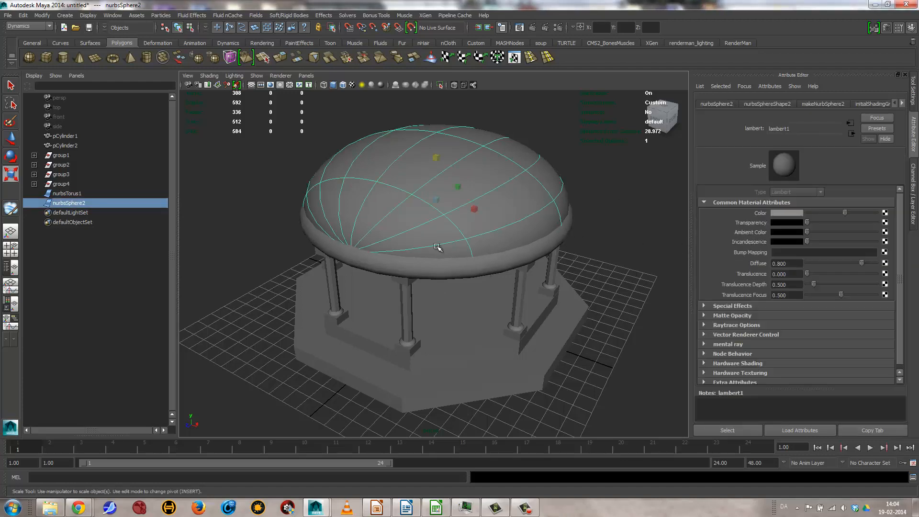
pyautogui.moveTo(392, 180); pyautogui.dragTo(498, 215, button='right')
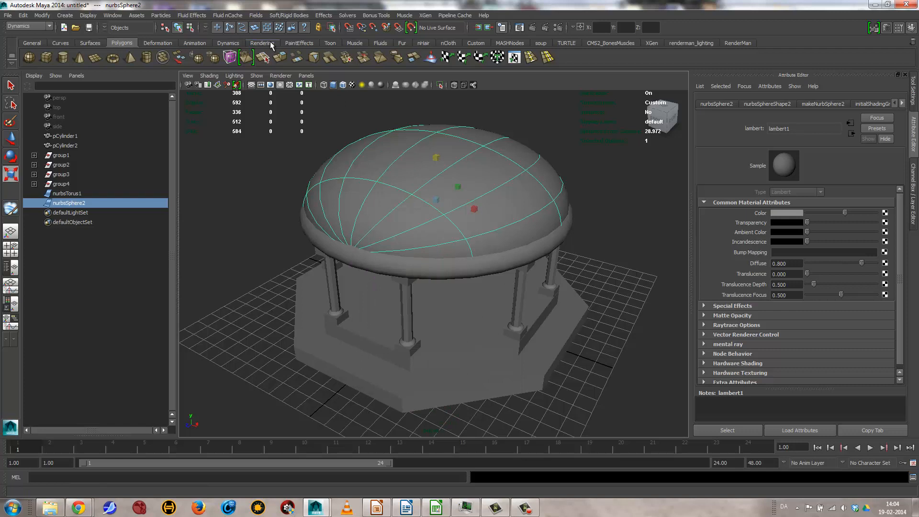
pyautogui.click(262, 43)
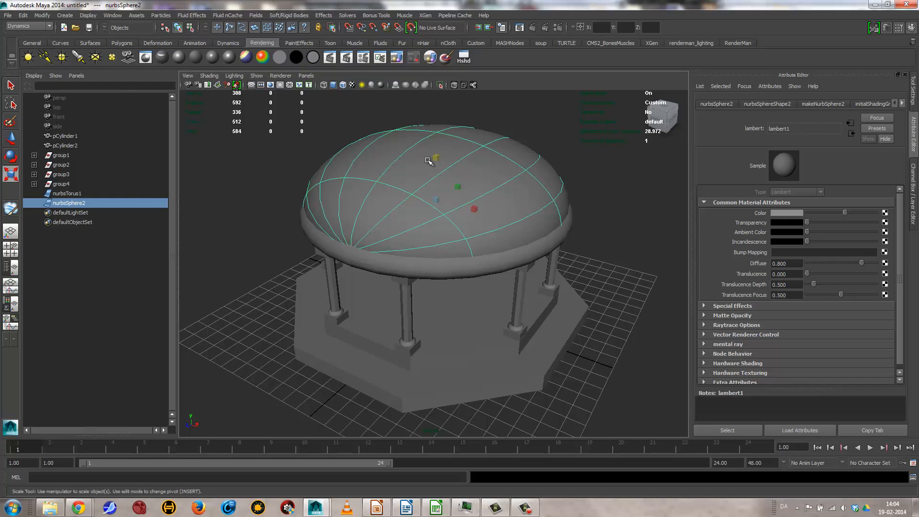
pyautogui.keyDown('alt'); pyautogui.moveTo(402, 236); pyautogui.dragTo(424, 269); pyautogui.keyUp('alt')
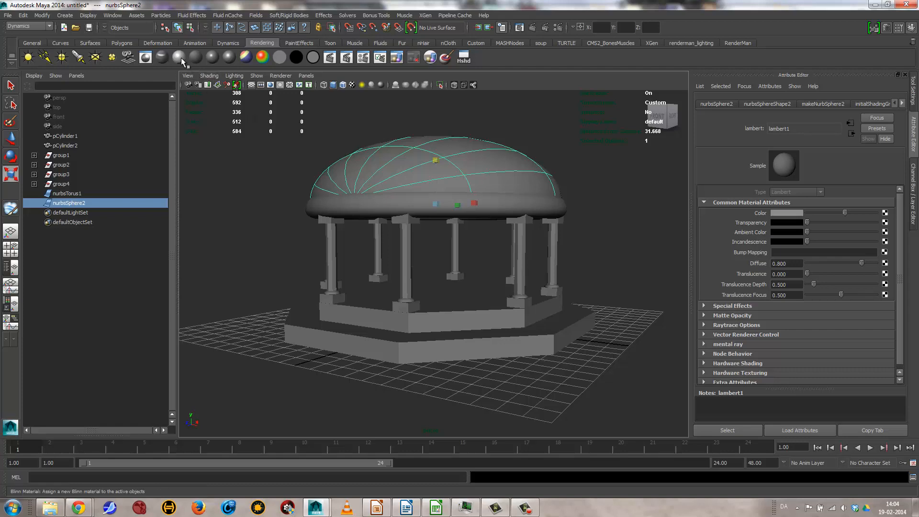
pyautogui.click(180, 57)
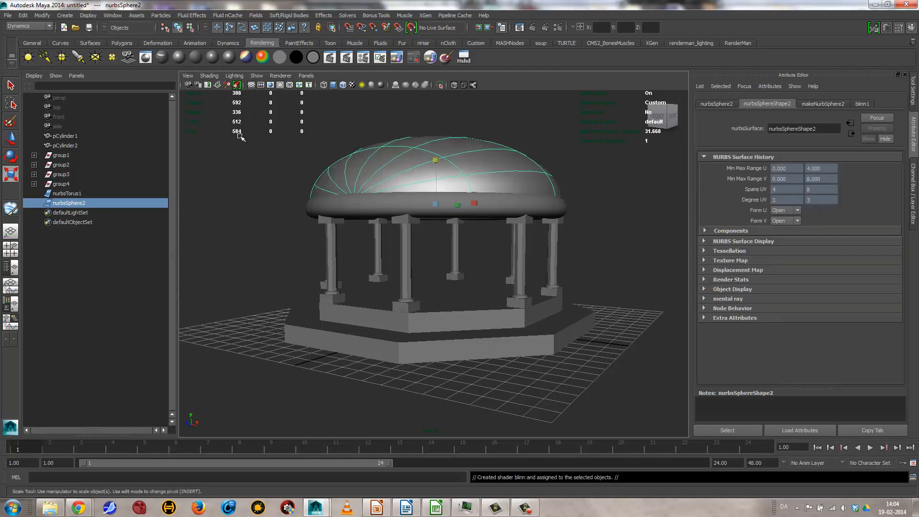
# Step: Set the color of the dome's Blinn material to dark magenta
pyautogui.keyDown('alt'); pyautogui.moveTo(476, 203); pyautogui.dragTo(468, 240); pyautogui.keyUp('alt')
pyautogui.keyDown('alt'); pyautogui.moveTo(468, 239); pyautogui.dragTo(318, 234, button='right'); pyautogui.keyUp('alt')
pyautogui.keyDown('alt'); pyautogui.moveTo(318, 234); pyautogui.dragTo(374, 228); pyautogui.keyUp('alt')
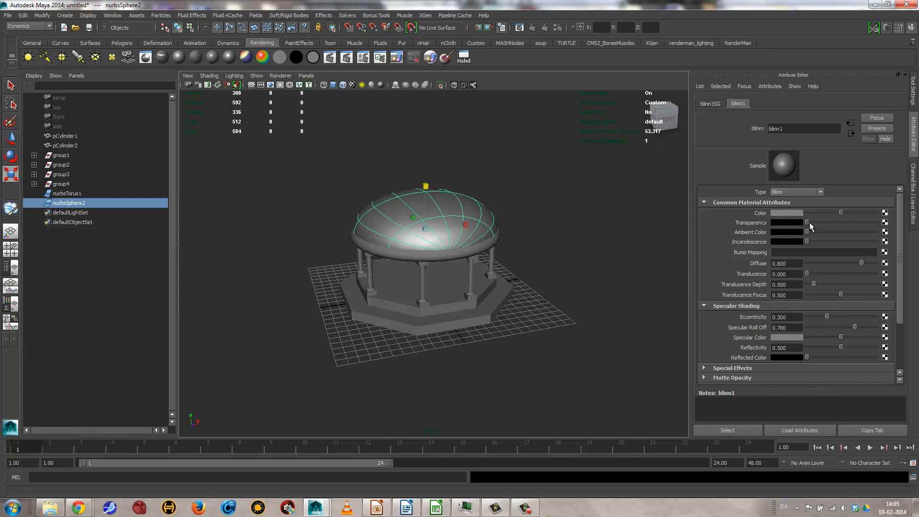
pyautogui.click(786, 213)
pyautogui.moveTo(733, 228); pyautogui.dragTo(806, 229)
pyautogui.click(807, 238)
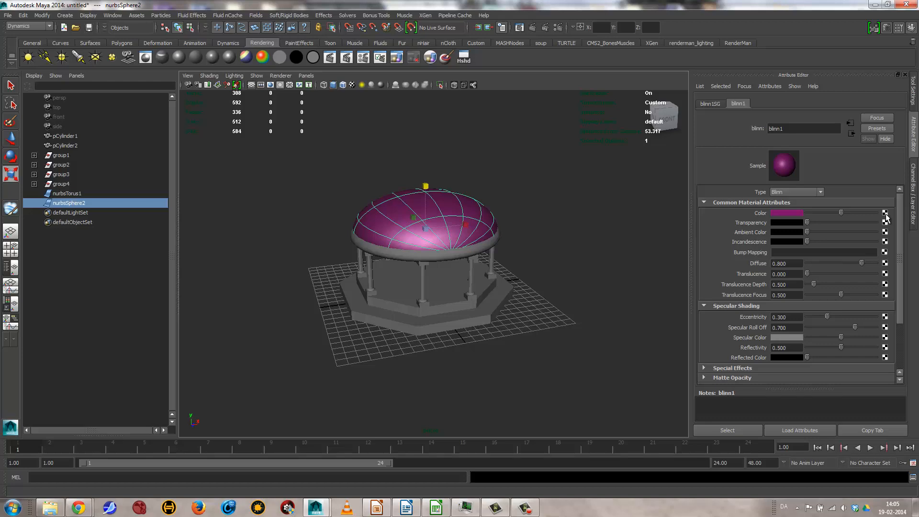
# Step: Map a Checker texture to the color of the blinn1 material and turn on textured display in the viewport
pyautogui.click(885, 232)
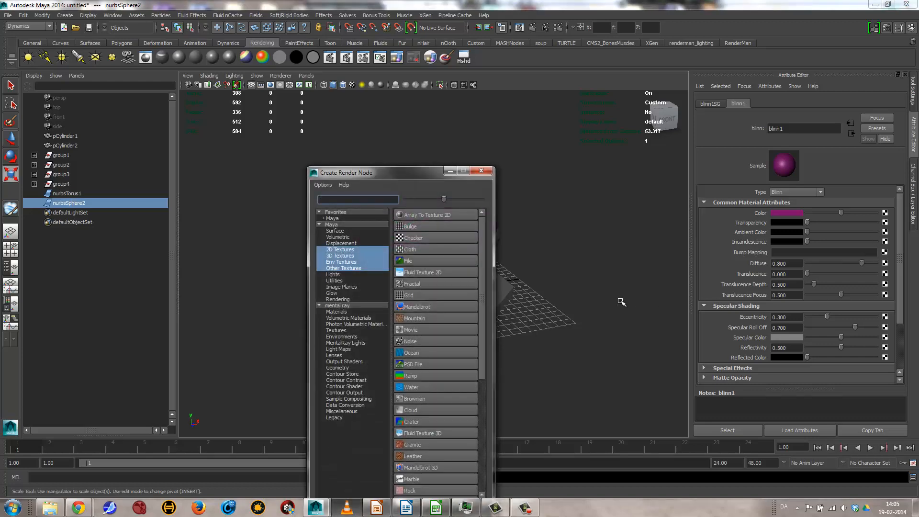
pyautogui.moveTo(366, 178); pyautogui.dragTo(429, 50)
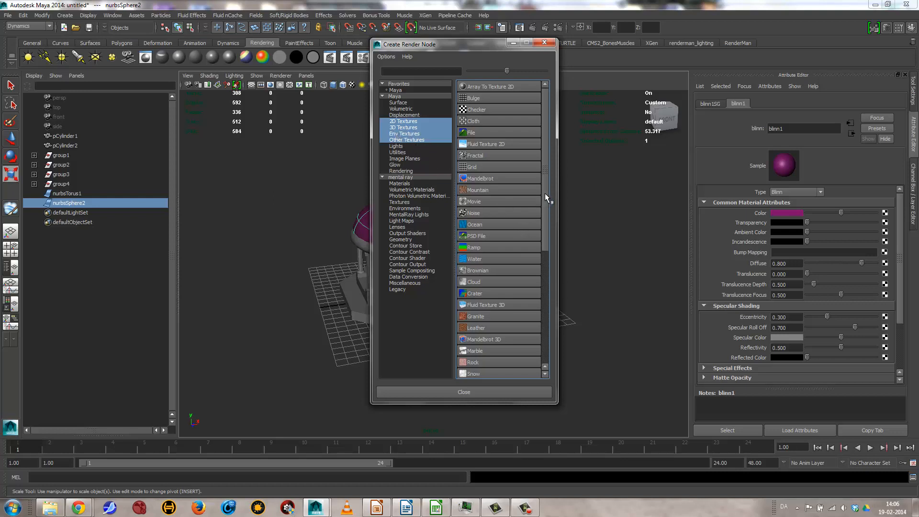
pyautogui.moveTo(545, 193); pyautogui.dragTo(553, 324)
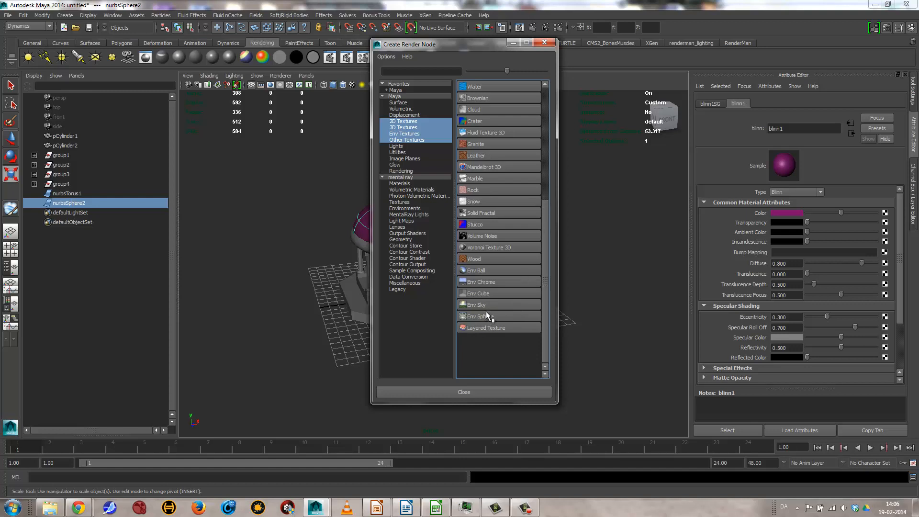
pyautogui.moveTo(542, 245); pyautogui.dragTo(547, 128)
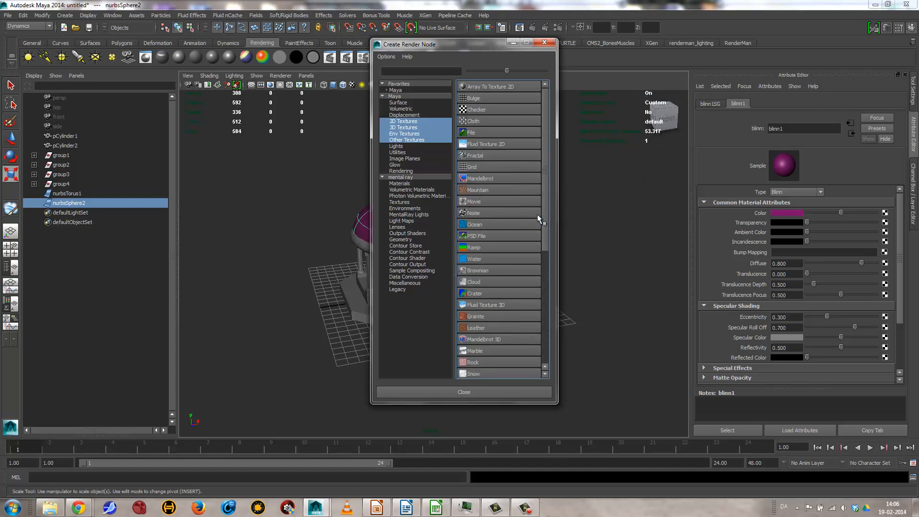
pyautogui.click(473, 109)
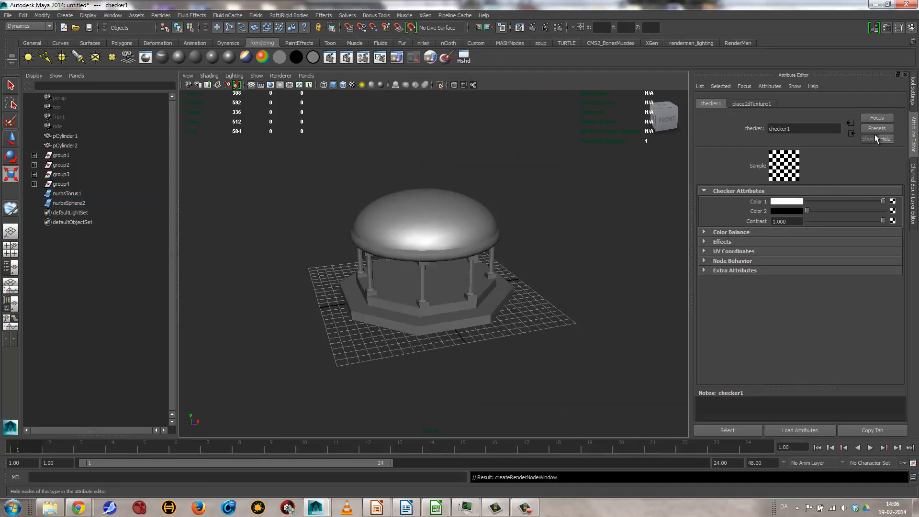
pyautogui.click(849, 127)
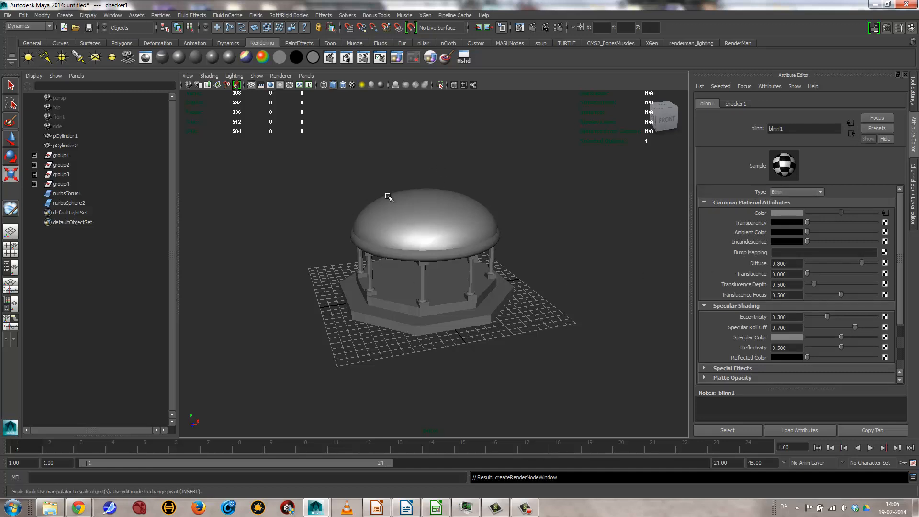
pyautogui.click(352, 85)
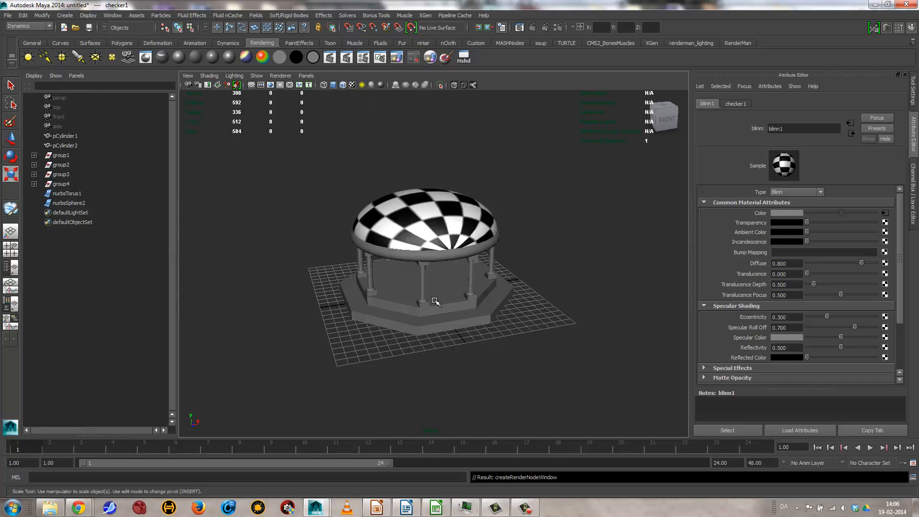
# Step: Examine the checker pattern on the dome from several sides and show the dome's blinn1 material attributes
pyautogui.keyDown('alt'); pyautogui.moveTo(375, 246); pyautogui.dragTo(484, 272); pyautogui.keyUp('alt')
pyautogui.keyDown('alt'); pyautogui.moveTo(483, 272); pyautogui.dragTo(373, 244, button='right'); pyautogui.keyUp('alt')
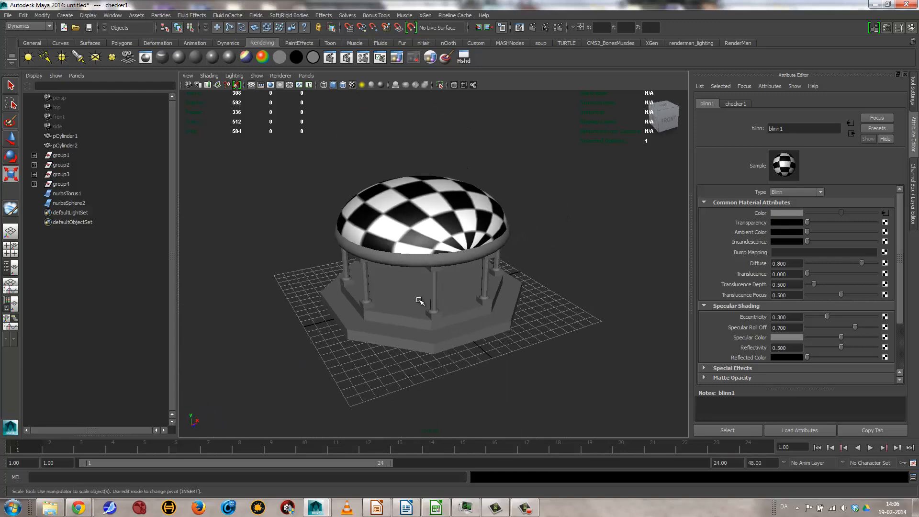
pyautogui.keyDown('alt'); pyautogui.moveTo(420, 301); pyautogui.dragTo(460, 329); pyautogui.keyUp('alt')
pyautogui.click(454, 217)
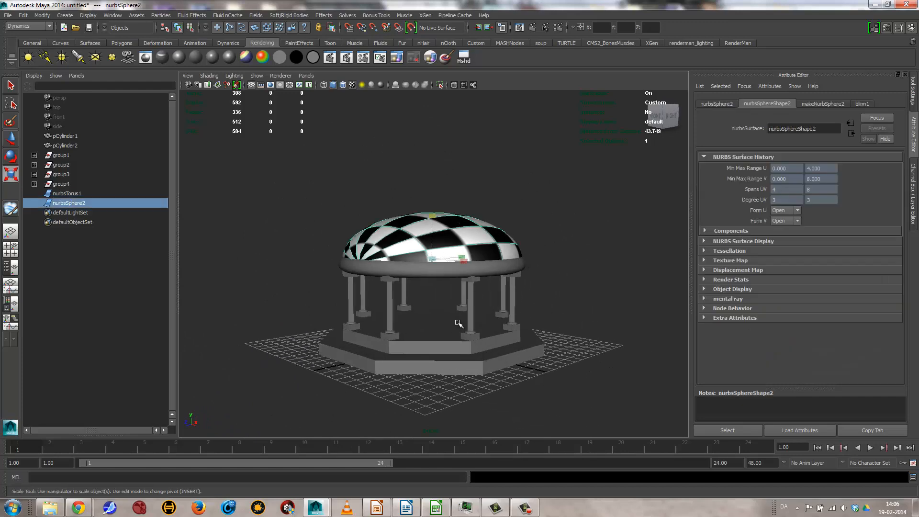
pyautogui.moveTo(458, 324)
pyautogui.keyDown('alt'); pyautogui.mouseDown()
pyautogui.moveTo(462, 304)
pyautogui.moveTo(450, 312)
pyautogui.mouseUp(); pyautogui.keyUp('alt')
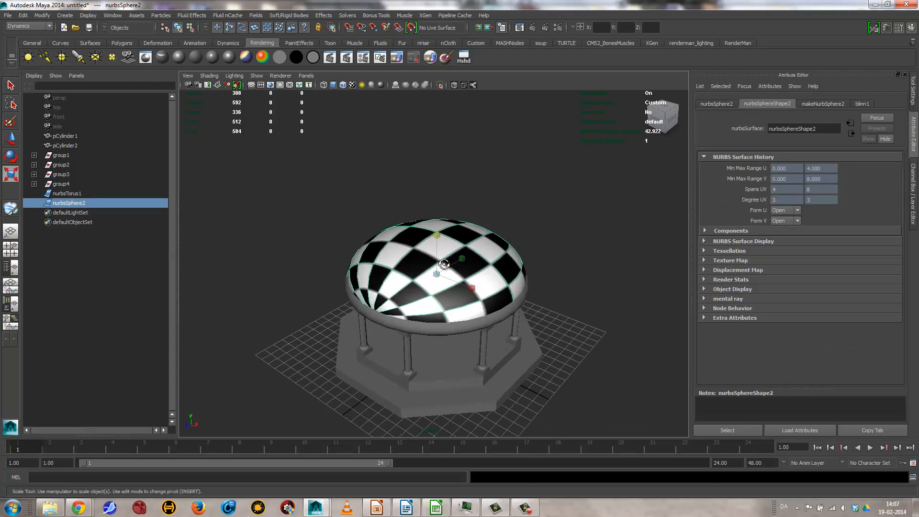
pyautogui.keyDown('alt'); pyautogui.moveTo(441, 265); pyautogui.dragTo(369, 250); pyautogui.keyUp('alt')
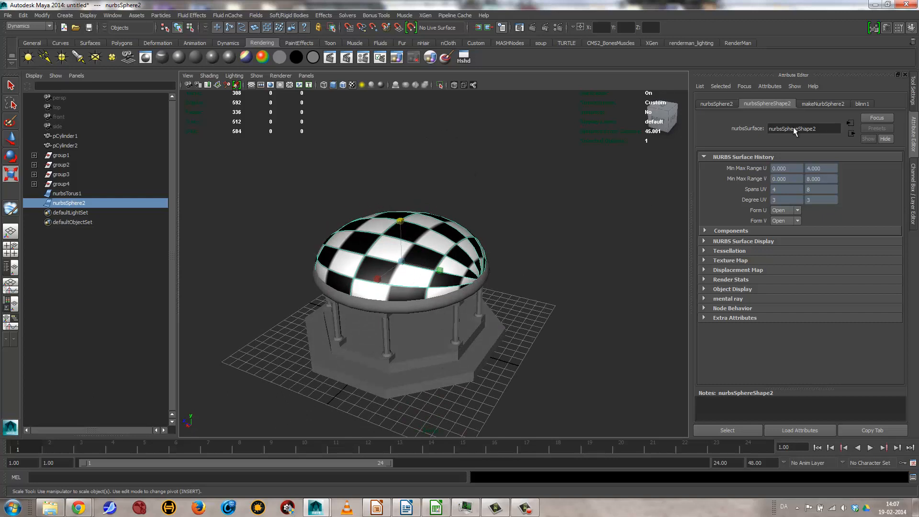
pyautogui.keyDown('alt'); pyautogui.moveTo(381, 258); pyautogui.dragTo(468, 275); pyautogui.keyUp('alt')
pyautogui.click(521, 251)
pyautogui.press('r')
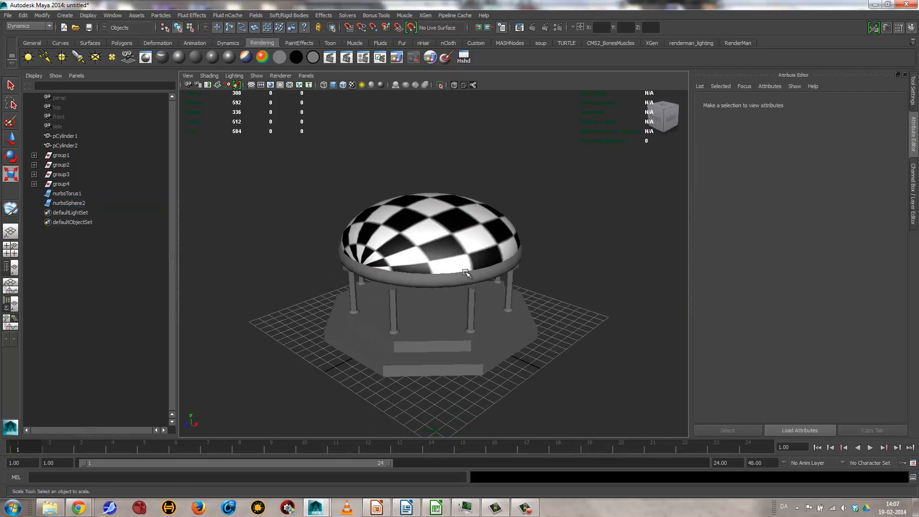
pyautogui.click(458, 254)
pyautogui.click(857, 104)
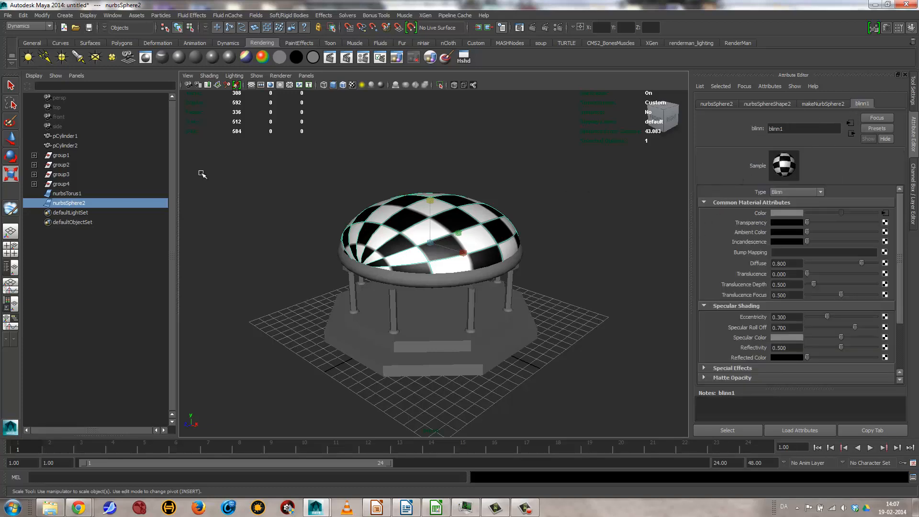
# Step: Assign the existing blinn1 material to both octagonal base steps, pCylinder1 and pCylinder2
pyautogui.click(412, 335)
pyautogui.keyDown('alt'); pyautogui.moveTo(413, 342); pyautogui.dragTo(425, 296); pyautogui.keyUp('alt')
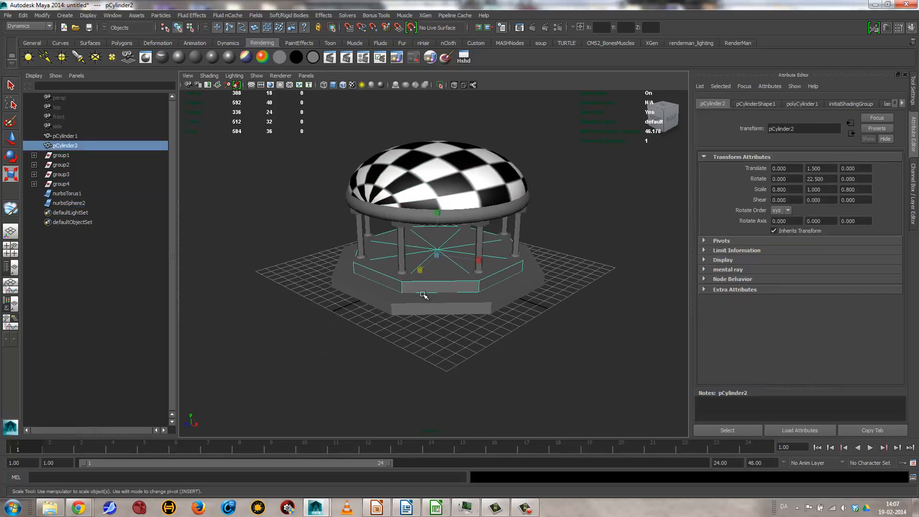
pyautogui.keyDown('shift'); pyautogui.click(444, 299); pyautogui.keyUp('shift')
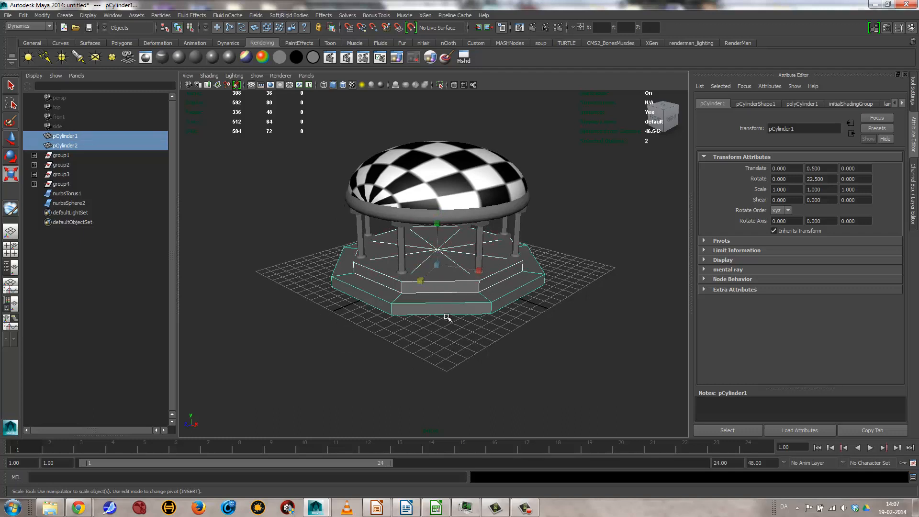
pyautogui.rightClick(441, 335)
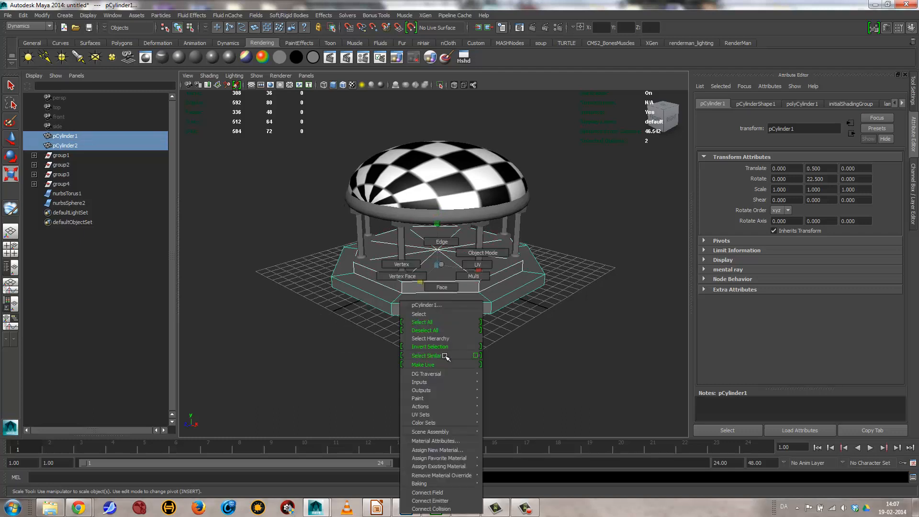
pyautogui.moveTo(458, 467)
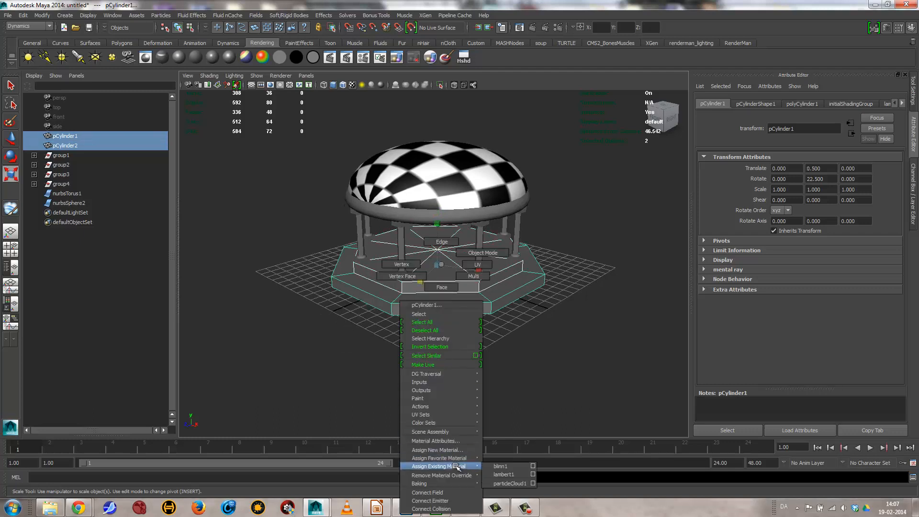
pyautogui.click(506, 467)
pyautogui.keyDown('alt'); pyautogui.moveTo(336, 287); pyautogui.dragTo(403, 261); pyautogui.keyUp('alt')
pyautogui.keyDown('alt'); pyautogui.moveTo(340, 304); pyautogui.dragTo(470, 330, button='right'); pyautogui.keyUp('alt')
pyautogui.keyDown('alt'); pyautogui.moveTo(470, 330); pyautogui.dragTo(443, 276); pyautogui.keyUp('alt')
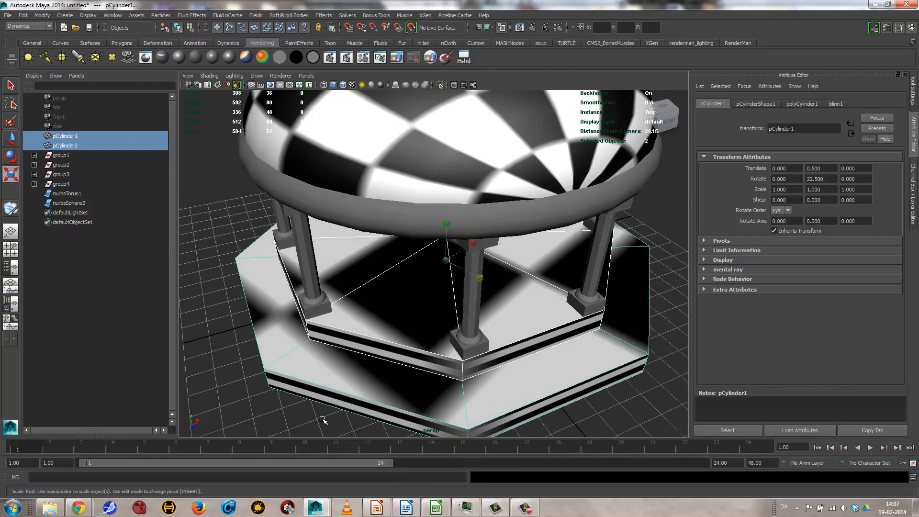
# Step: Assign a new Phong material to the dome and set its color to a near-white grey
pyautogui.click(354, 138)
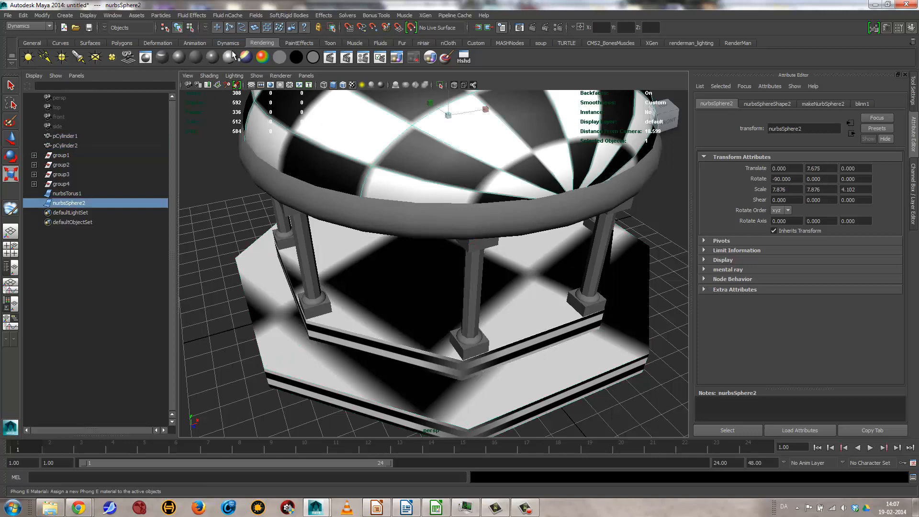
pyautogui.click(213, 59)
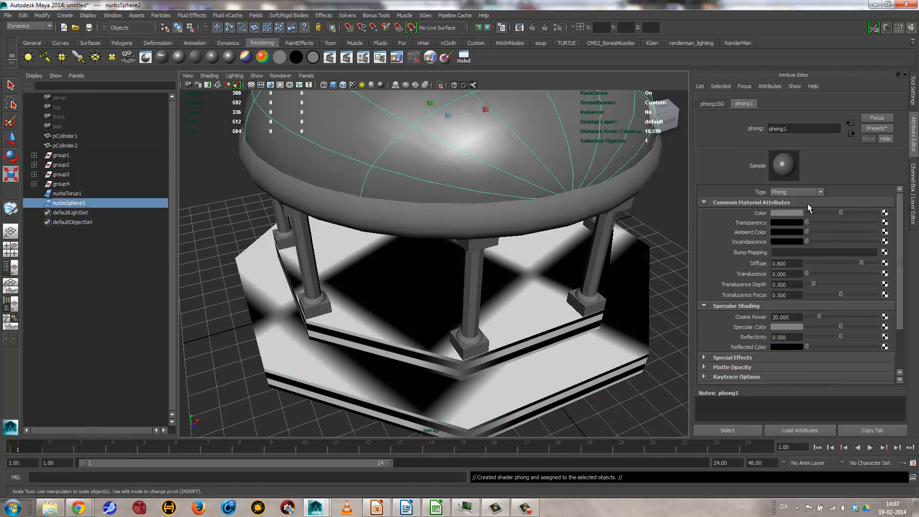
pyautogui.click(800, 213)
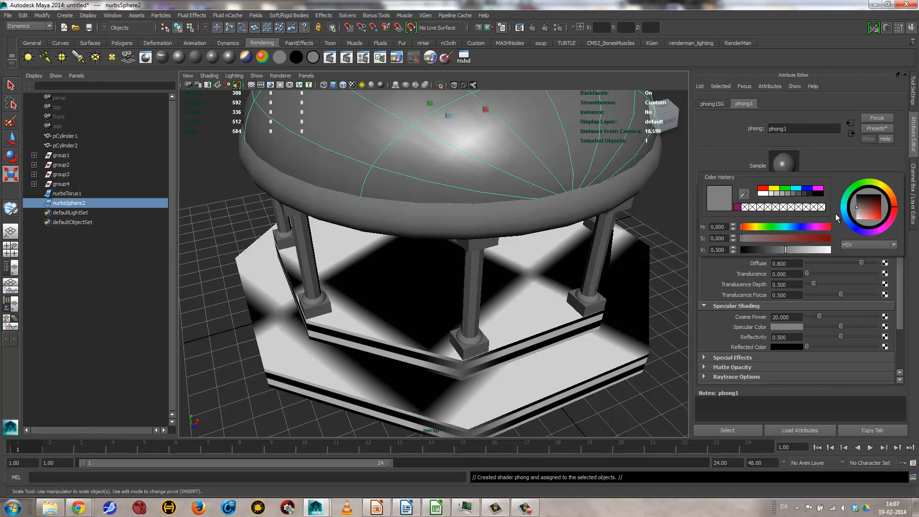
pyautogui.click(774, 194)
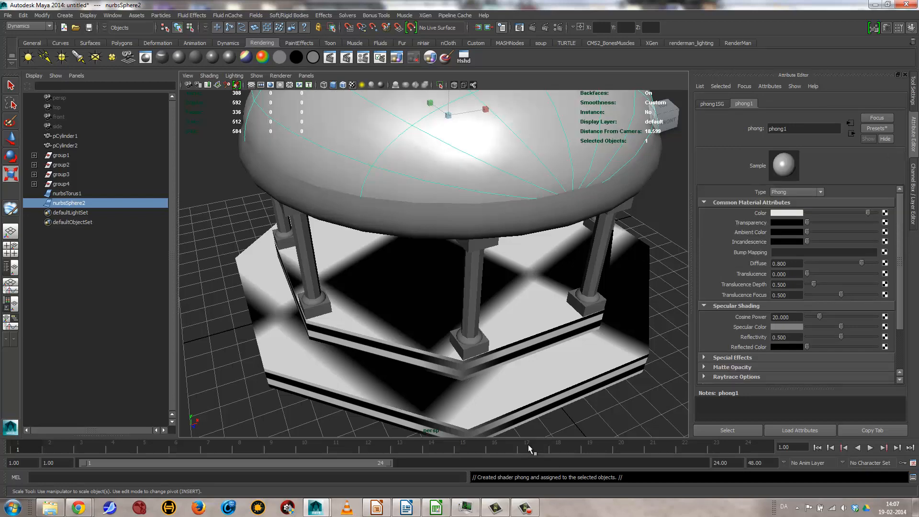
pyautogui.scroll(-10, 529, 386)
pyautogui.click(454, 331)
pyautogui.moveTo(454, 331)
pyautogui.keyDown('alt'); pyautogui.mouseDown()
pyautogui.moveTo(493, 339)
pyautogui.moveTo(486, 347)
pyautogui.moveTo(448, 336)
pyautogui.mouseUp(); pyautogui.keyUp('alt')
pyautogui.keyDown('alt'); pyautogui.moveTo(447, 336); pyautogui.dragTo(468, 339, button='right'); pyautogui.keyUp('alt')
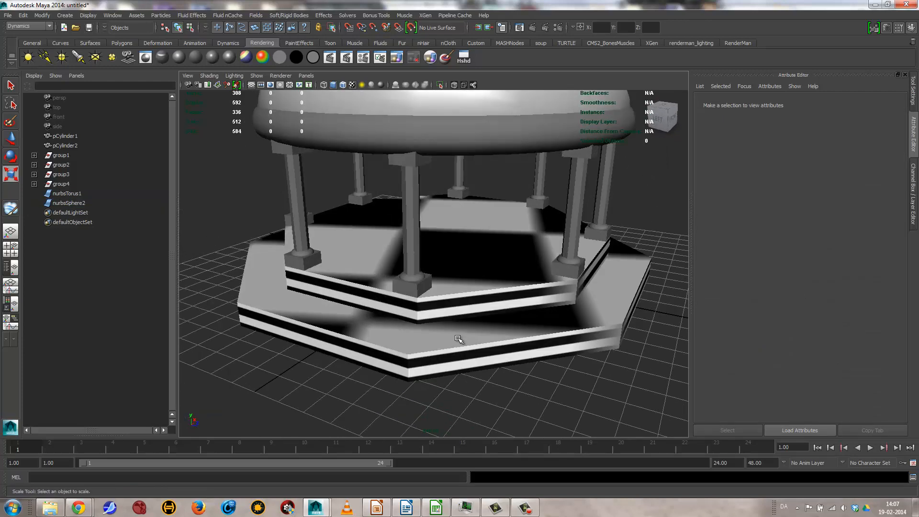
# Step: Select the upper octagonal step, pCylinder2, and switch the viewport renderer to Viewport 2.0
pyautogui.click(479, 287)
pyautogui.keyDown('alt'); pyautogui.moveTo(480, 286); pyautogui.dragTo(499, 295); pyautogui.keyUp('alt')
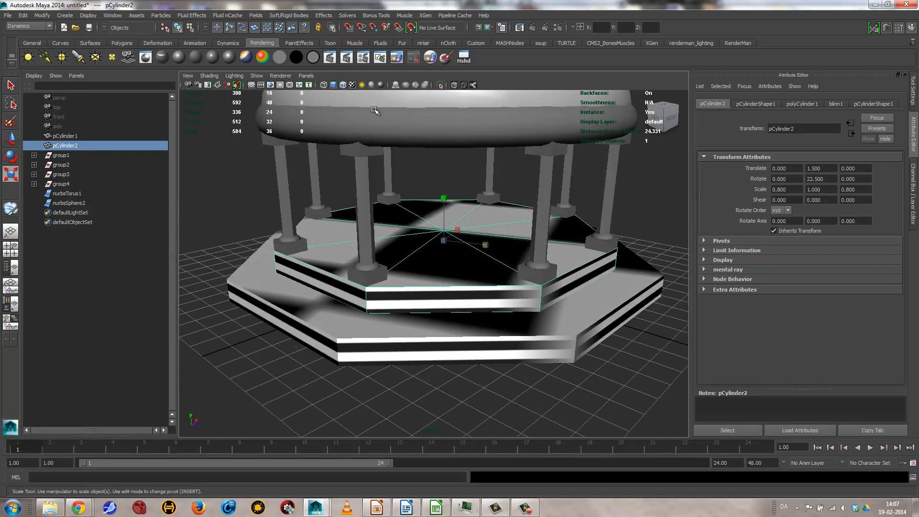
pyautogui.click(381, 85)
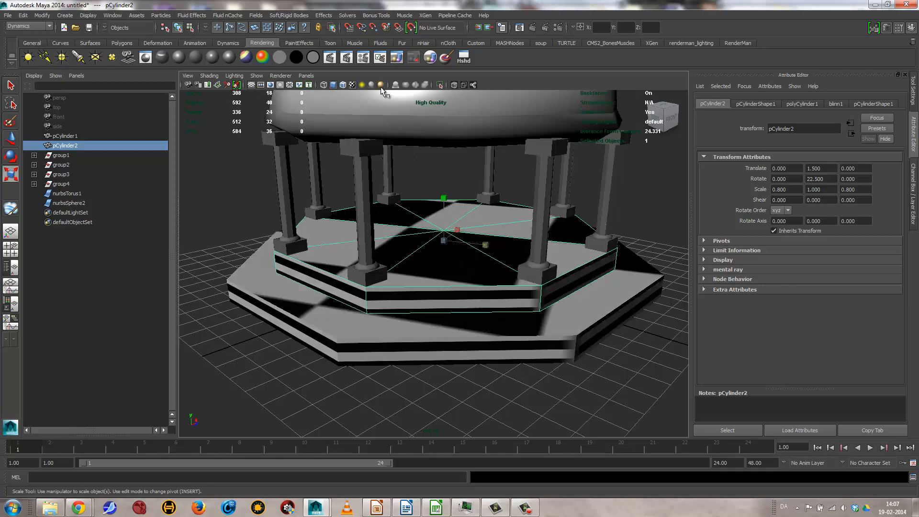
pyautogui.keyDown('alt'); pyautogui.moveTo(613, 258); pyautogui.dragTo(632, 305); pyautogui.keyUp('alt')
pyautogui.keyDown('alt'); pyautogui.moveTo(632, 305); pyautogui.dragTo(434, 308, button='right'); pyautogui.keyUp('alt')
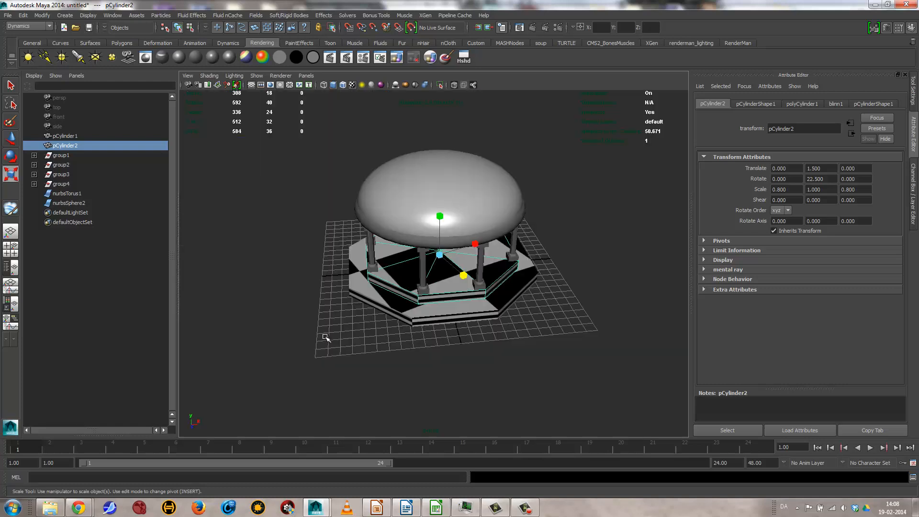
pyautogui.keyDown('alt'); pyautogui.moveTo(484, 307); pyautogui.dragTo(431, 291); pyautogui.keyUp('alt')
pyautogui.keyDown('alt'); pyautogui.moveTo(430, 291); pyautogui.dragTo(566, 326, button='right'); pyautogui.keyUp('alt')
pyautogui.keyDown('alt'); pyautogui.moveTo(566, 326); pyautogui.dragTo(482, 347); pyautogui.keyUp('alt')
pyautogui.keyDown('alt'); pyautogui.moveTo(636, 348); pyautogui.dragTo(511, 359, button='right'); pyautogui.keyUp('alt')
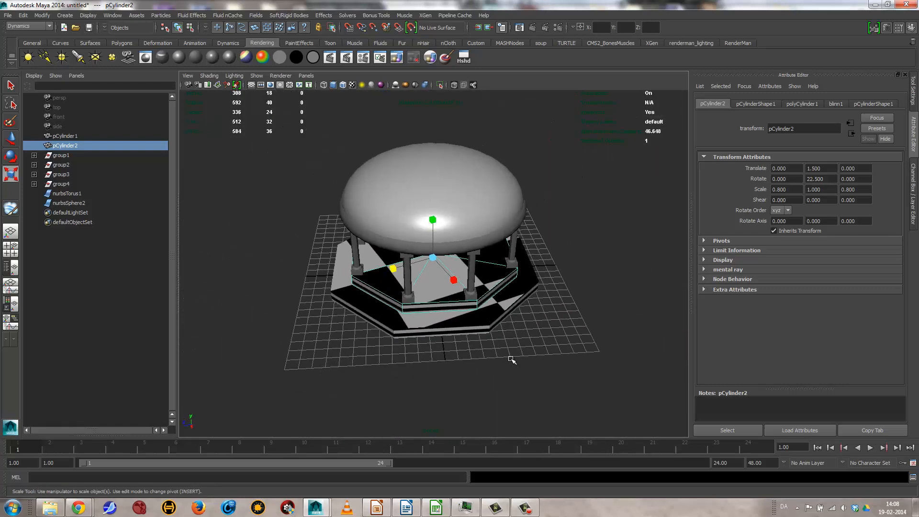
# Step: Examine the checker pattern on the two octagonal base steps from several angles with nothing selected
pyautogui.click(512, 359)
pyautogui.keyDown('alt'); pyautogui.moveTo(510, 360); pyautogui.dragTo(436, 333); pyautogui.keyUp('alt')
pyautogui.keyDown('alt'); pyautogui.moveTo(436, 333); pyautogui.dragTo(455, 239, button='right'); pyautogui.keyUp('alt')
pyautogui.keyDown('alt'); pyautogui.moveTo(455, 240); pyautogui.dragTo(432, 257); pyautogui.keyUp('alt')
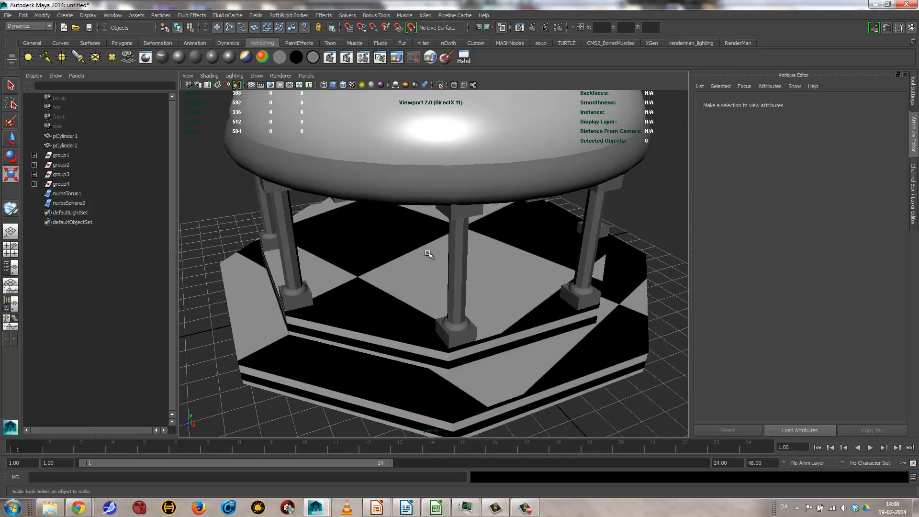
pyautogui.keyDown('alt'); pyautogui.moveTo(431, 257); pyautogui.dragTo(439, 209, button='middle'); pyautogui.keyUp('alt')
pyautogui.keyDown('alt'); pyautogui.moveTo(425, 218); pyautogui.dragTo(352, 230, button='right'); pyautogui.keyUp('alt')
pyautogui.keyDown('alt'); pyautogui.moveTo(395, 306); pyautogui.dragTo(459, 305); pyautogui.keyUp('alt')
# Step: Isolate the upper octagonal step, pCylinder2, in the viewport and look over its top and side surfaces
pyautogui.click(485, 261)
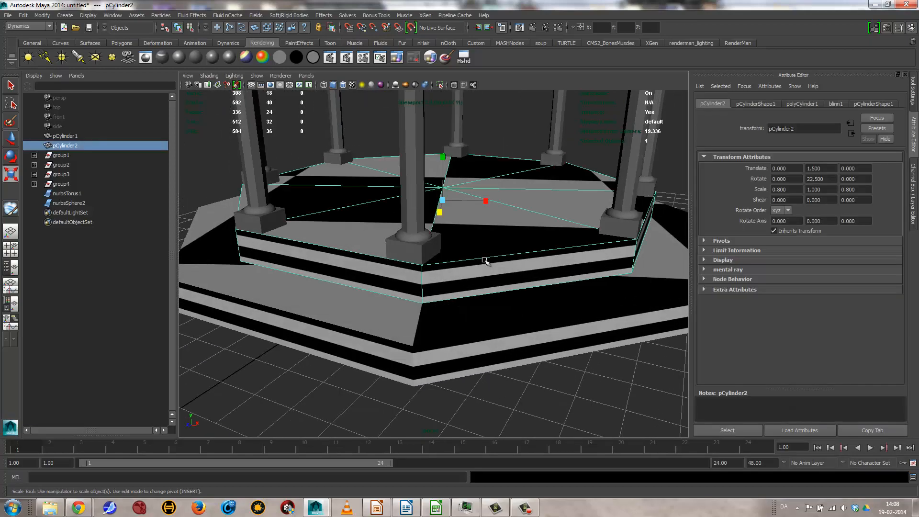
pyautogui.keyDown('alt'); pyautogui.moveTo(617, 306); pyautogui.dragTo(439, 239); pyautogui.keyUp('alt')
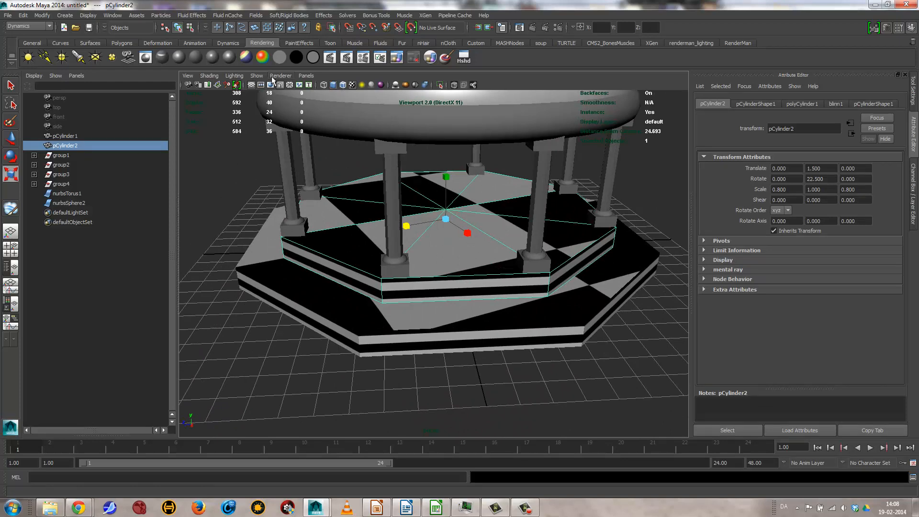
pyautogui.click(256, 75)
pyautogui.moveTo(313, 90)
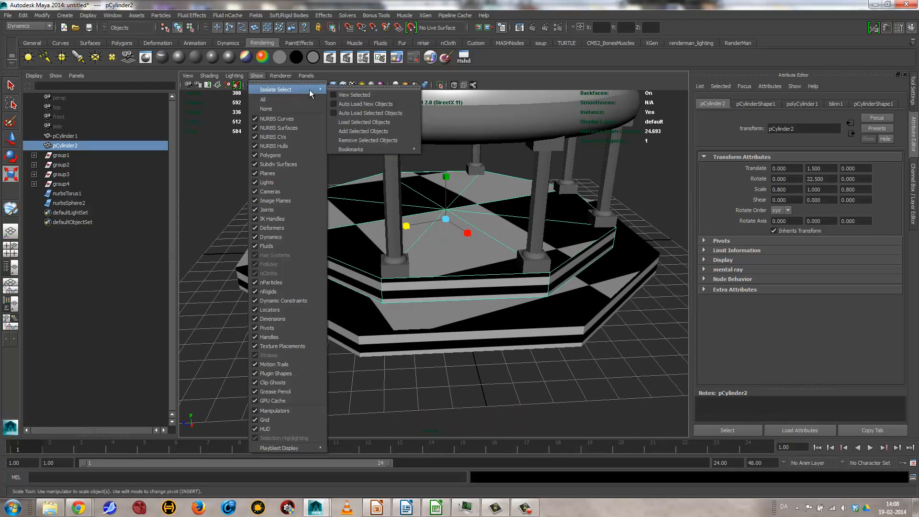
pyautogui.click(345, 91)
pyautogui.keyDown('alt'); pyautogui.moveTo(551, 306); pyautogui.dragTo(562, 246); pyautogui.keyUp('alt')
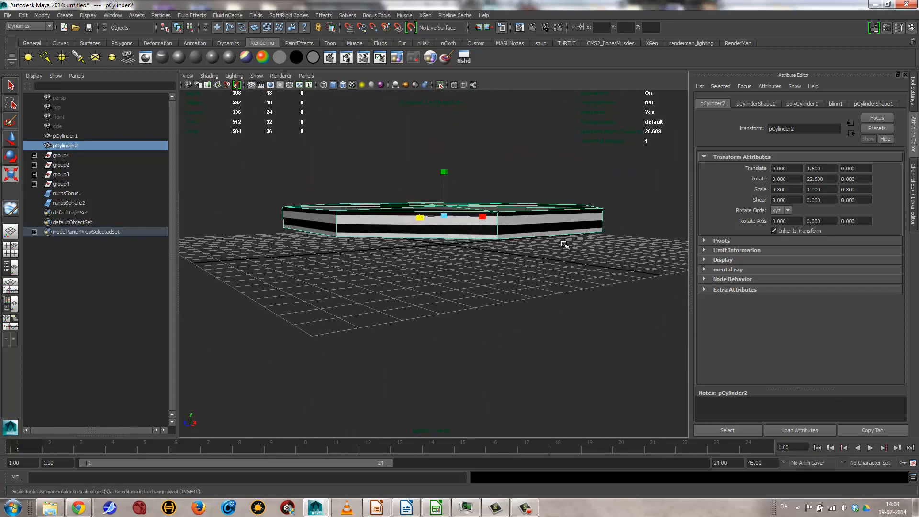
pyautogui.keyDown('alt'); pyautogui.moveTo(527, 206); pyautogui.dragTo(516, 238); pyautogui.keyUp('alt')
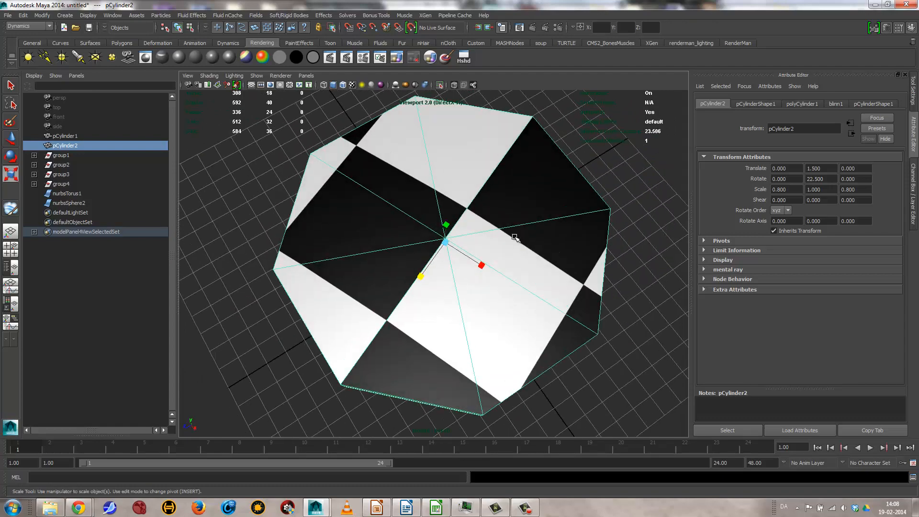
pyautogui.keyDown('alt'); pyautogui.moveTo(321, 276); pyautogui.dragTo(470, 314); pyautogui.keyUp('alt')
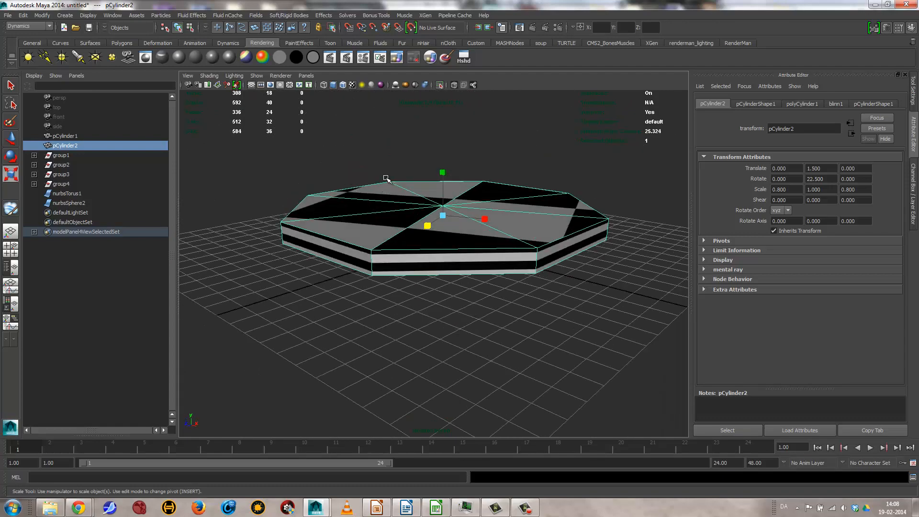
# Step: Switch to the Polygons tool set and open the UV Texture Editor for the isolated octagonal step
pyautogui.click(35, 25)
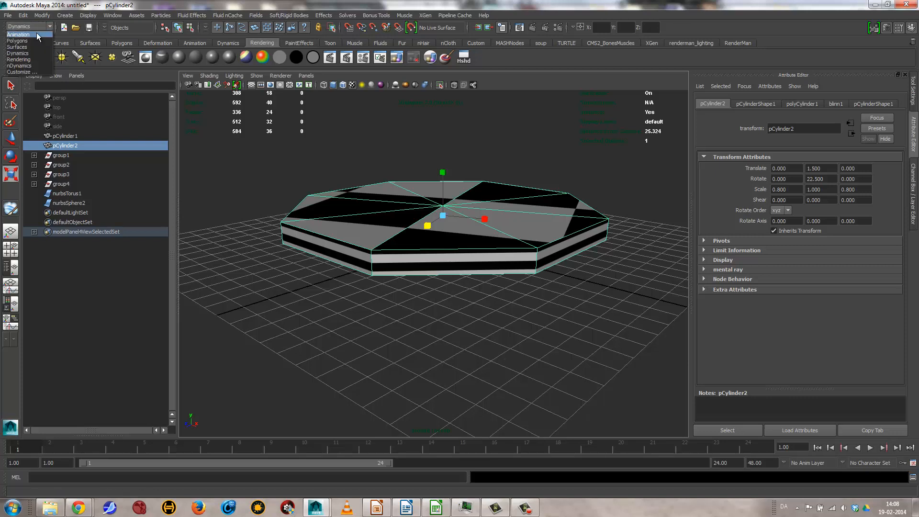
pyautogui.click(28, 41)
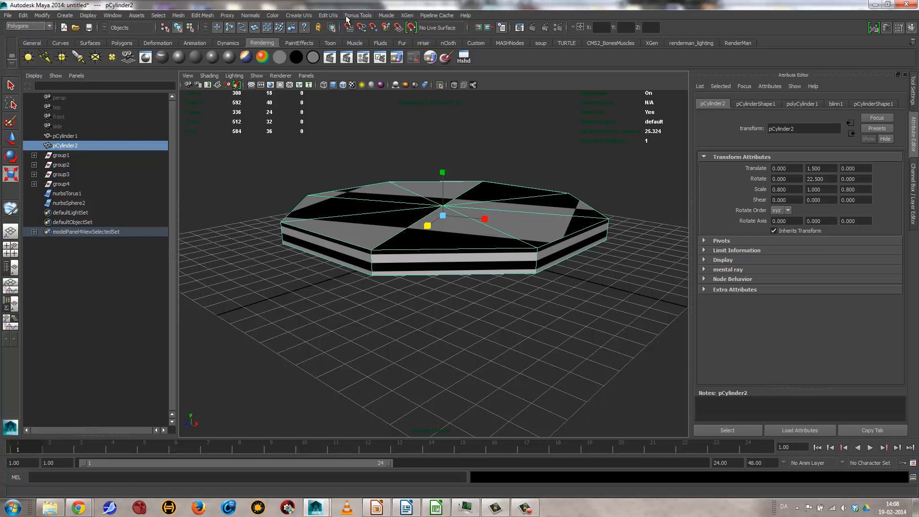
pyautogui.click(331, 16)
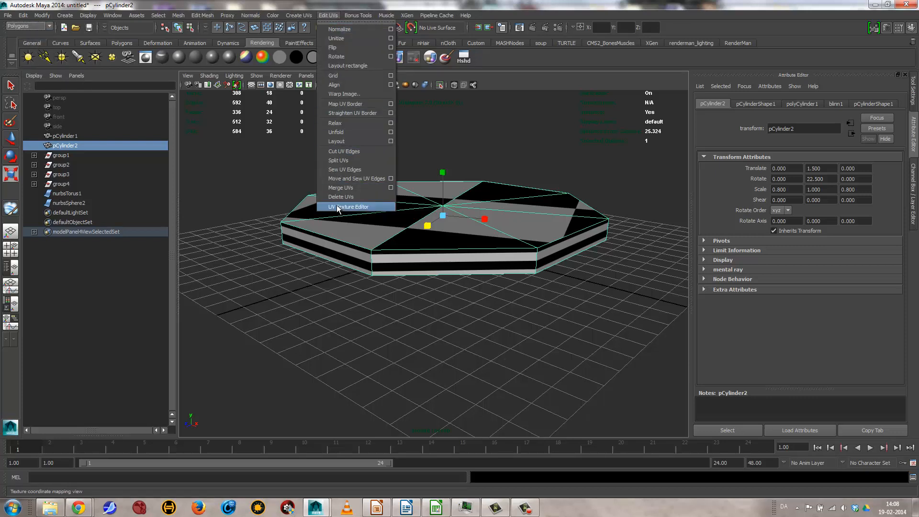
pyautogui.moveTo(113, 15)
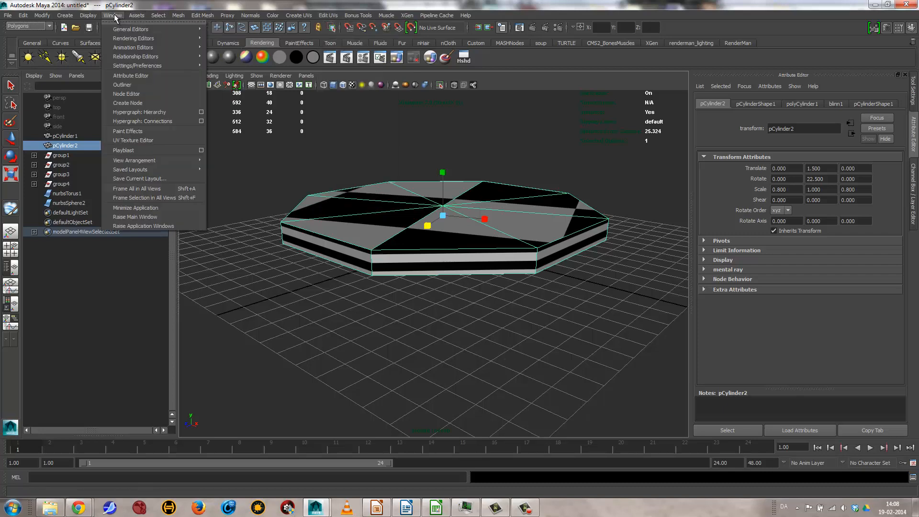
pyautogui.click(132, 140)
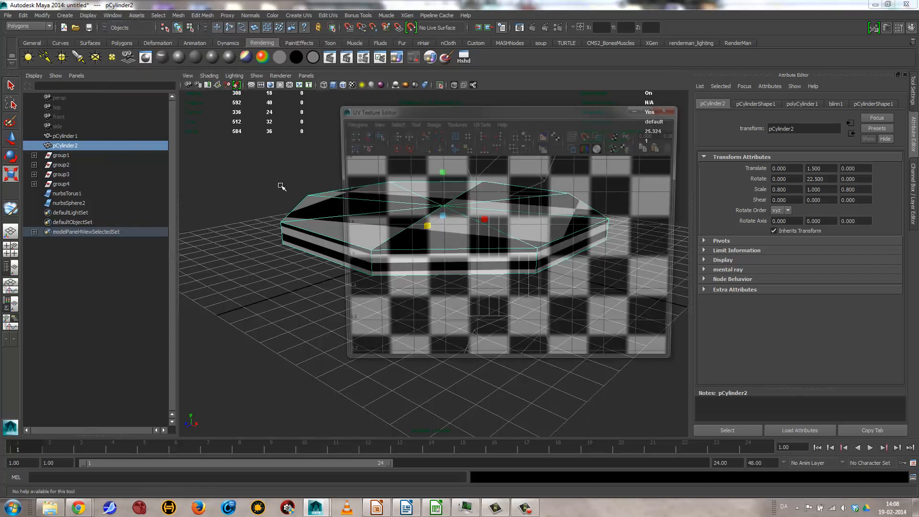
# Step: Dim the checker image in the UV Texture Editor and turn on shaded UV display
pyautogui.scroll(-4, 494, 286)
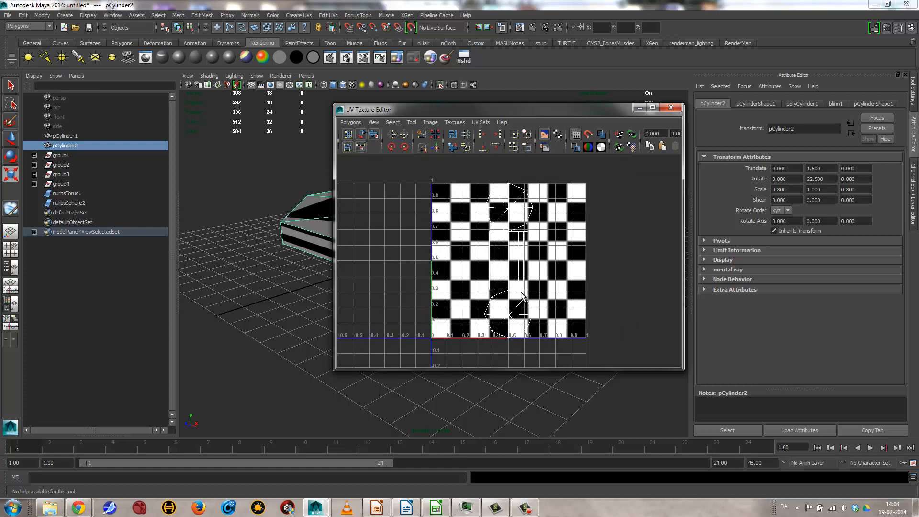
pyautogui.click(545, 148)
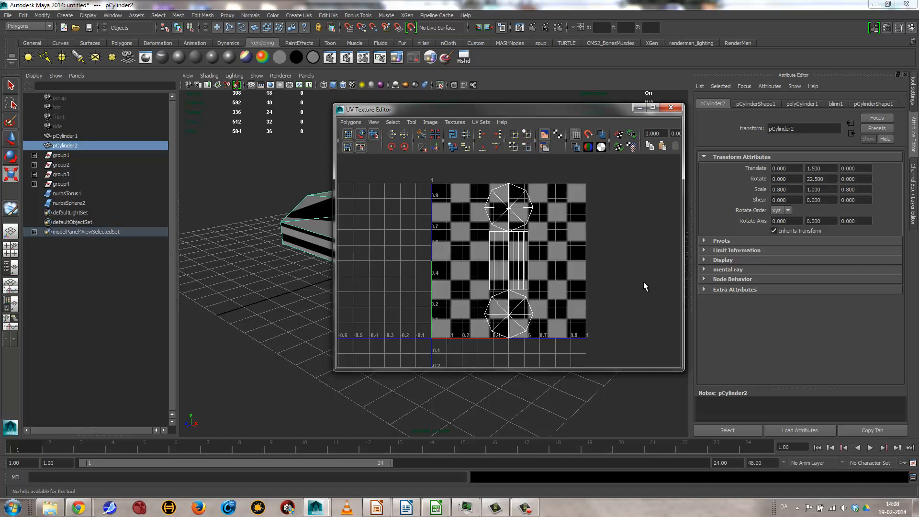
pyautogui.click(602, 136)
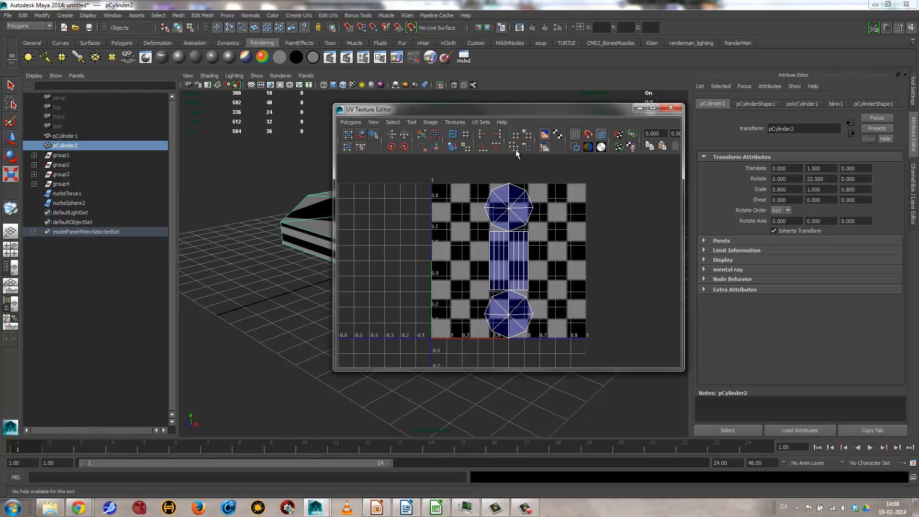
# Step: Move the UV Texture Editor off the model, so the step's top surface and its upper octagonal UV shell can be compared
pyautogui.moveTo(499, 106); pyautogui.dragTo(634, 89)
pyautogui.keyDown('alt'); pyautogui.moveTo(368, 199); pyautogui.dragTo(331, 222); pyautogui.keyUp('alt')
pyautogui.scroll(-2, 350, 224)
pyautogui.keyDown('alt'); pyautogui.moveTo(351, 224); pyautogui.dragTo(325, 218, button='middle'); pyautogui.keyUp('alt')
pyautogui.keyDown('alt'); pyautogui.moveTo(344, 213); pyautogui.dragTo(311, 214, button='right'); pyautogui.keyUp('alt')
pyautogui.keyDown('alt'); pyautogui.moveTo(333, 209); pyautogui.dragTo(315, 207, button='middle'); pyautogui.keyUp('alt')
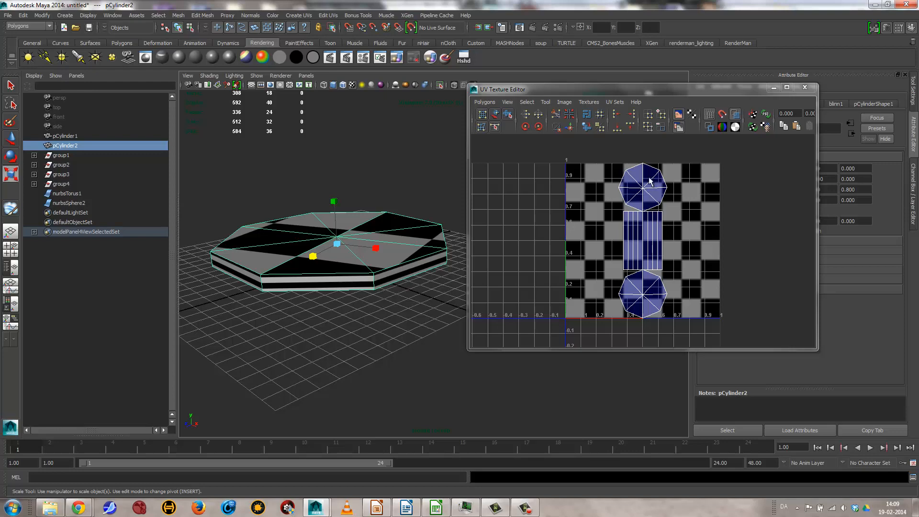
pyautogui.keyDown('alt'); pyautogui.moveTo(612, 215); pyautogui.dragTo(615, 237, button='middle'); pyautogui.keyUp('alt')
pyautogui.keyDown('alt'); pyautogui.moveTo(615, 237); pyautogui.dragTo(901, 297, button='right'); pyautogui.keyUp('alt')
pyautogui.keyDown('alt'); pyautogui.moveTo(524, 215); pyautogui.dragTo(527, 286, button='middle'); pyautogui.keyUp('alt')
pyautogui.keyDown('alt'); pyautogui.moveTo(300, 242); pyautogui.dragTo(322, 297); pyautogui.keyUp('alt')
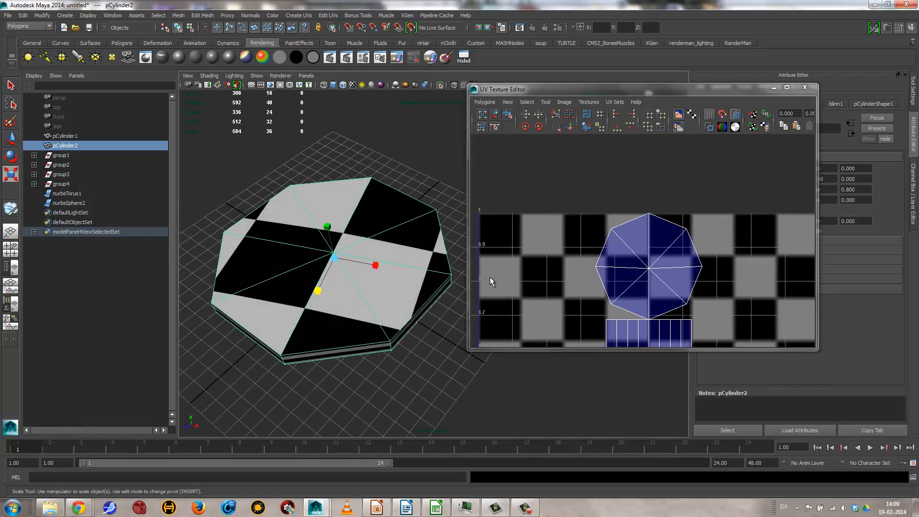
# Step: Select one triangular top face of the step to locate it in the UV layout, and return to whole-object selection
pyautogui.moveTo(387, 240); pyautogui.dragTo(389, 276, button='right')
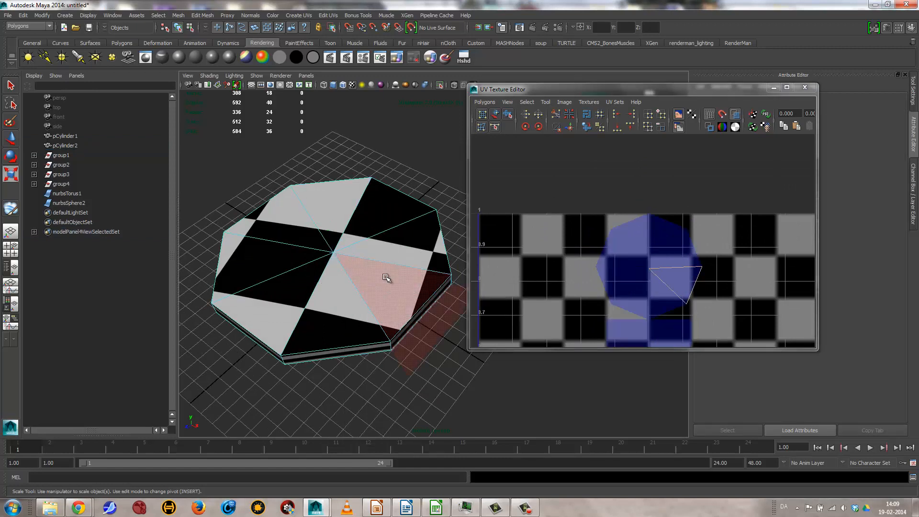
pyautogui.click(386, 277)
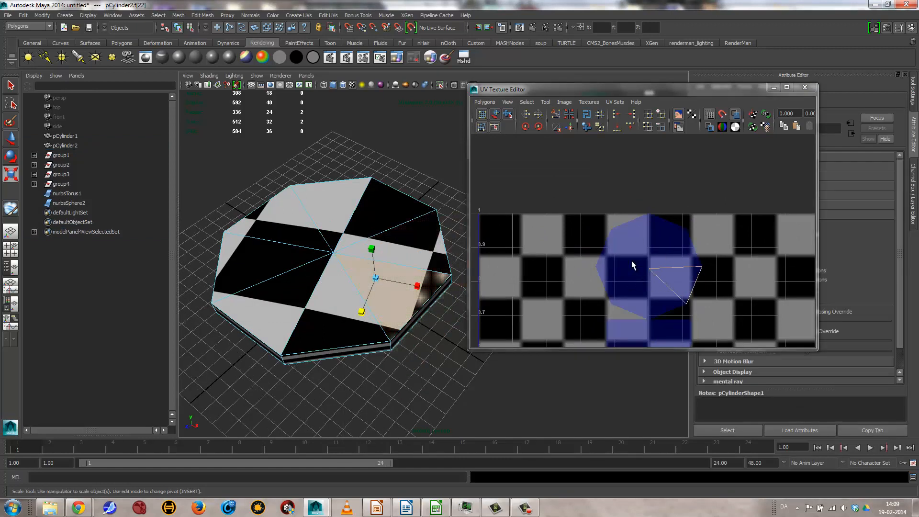
pyautogui.moveTo(383, 258); pyautogui.dragTo(420, 238, button='right')
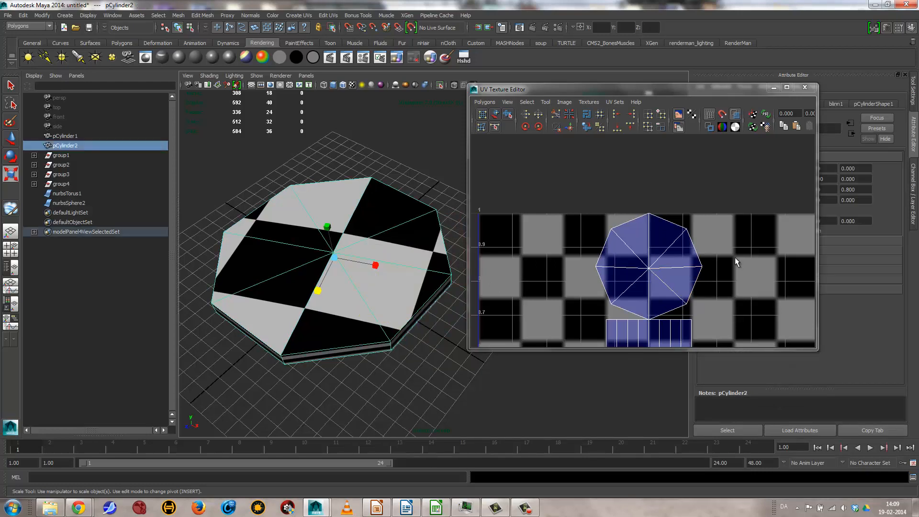
# Step: Switch to UV selection and select all UVs of the upper octagonal shell with the Move tool active
pyautogui.moveTo(649, 244); pyautogui.dragTo(683, 244, button='right')
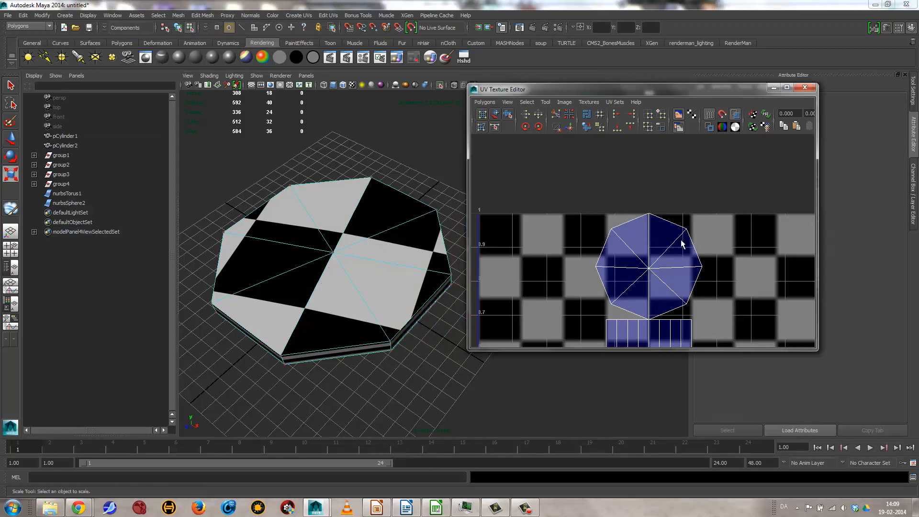
pyautogui.keyDown('alt'); pyautogui.moveTo(660, 253); pyautogui.dragTo(642, 222, button='middle'); pyautogui.keyUp('alt')
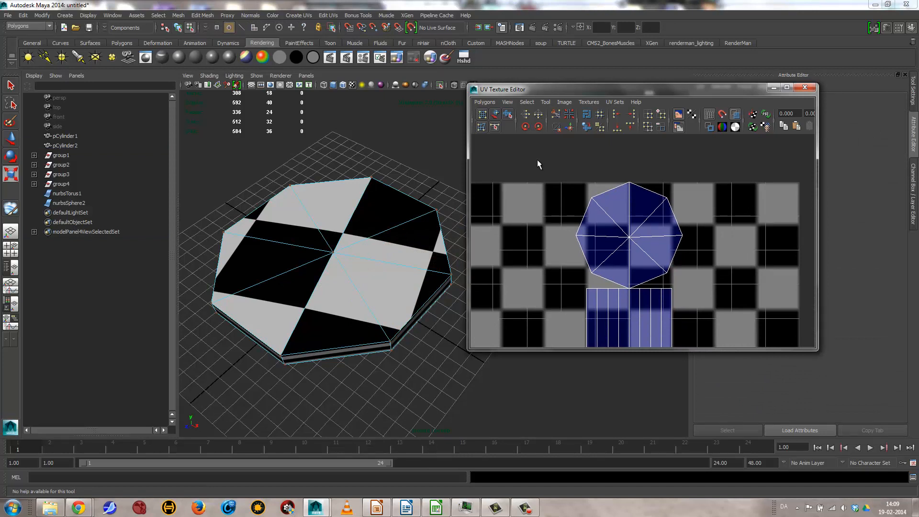
pyautogui.click(629, 184)
pyautogui.rightClick(626, 194)
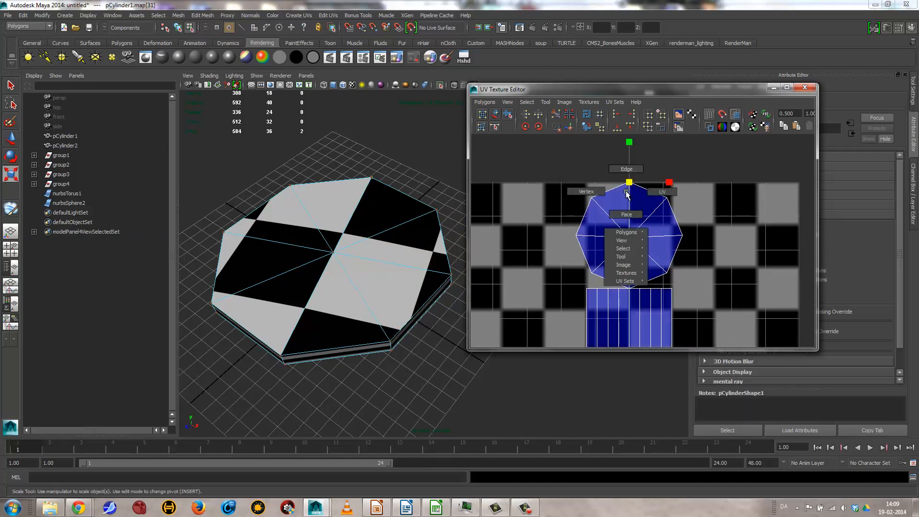
pyautogui.moveTo(627, 194); pyautogui.dragTo(686, 268, button='right')
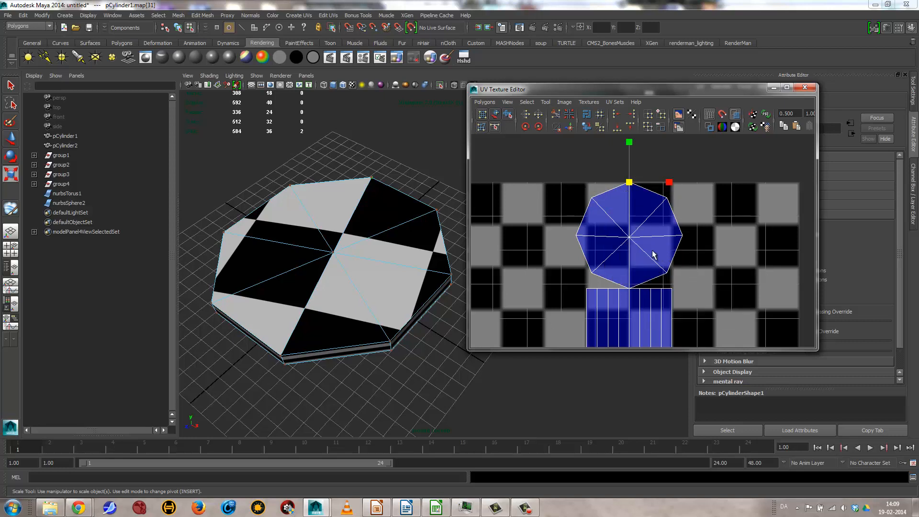
pyautogui.keyDown('alt'); pyautogui.moveTo(637, 251); pyautogui.dragTo(726, 230, button='right'); pyautogui.keyUp('alt')
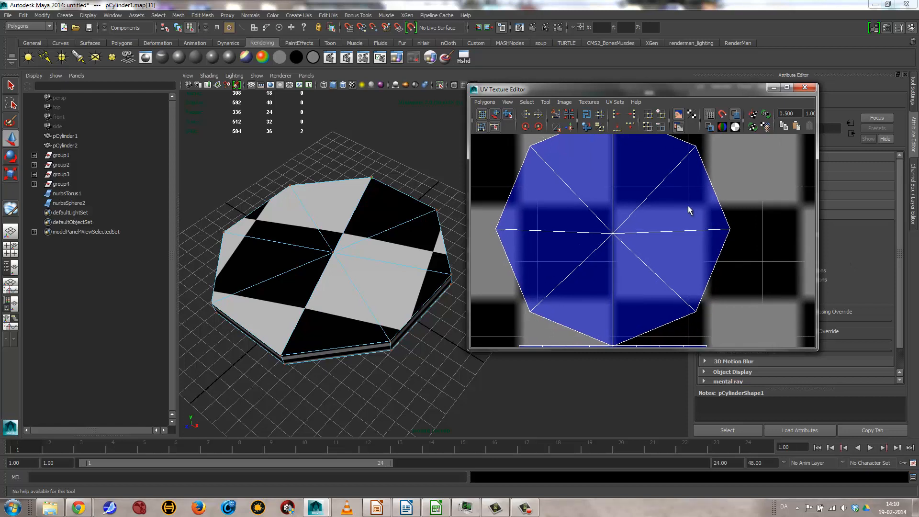
pyautogui.moveTo(688, 206); pyautogui.dragTo(744, 277, button='right')
pyautogui.keyDown('alt'); pyautogui.moveTo(750, 226); pyautogui.dragTo(586, 234, button='right'); pyautogui.keyUp('alt')
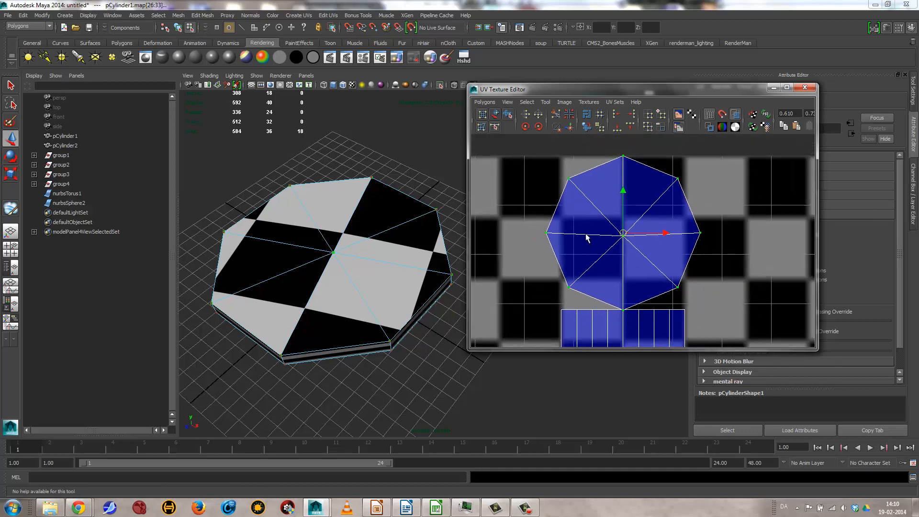
# Step: Move the upper octagonal UV shell away from the side strip, with its centre at about U 0.34, V 0.9
pyautogui.keyDown('alt'); pyautogui.moveTo(595, 223); pyautogui.dragTo(627, 221, button='middle'); pyautogui.keyUp('alt')
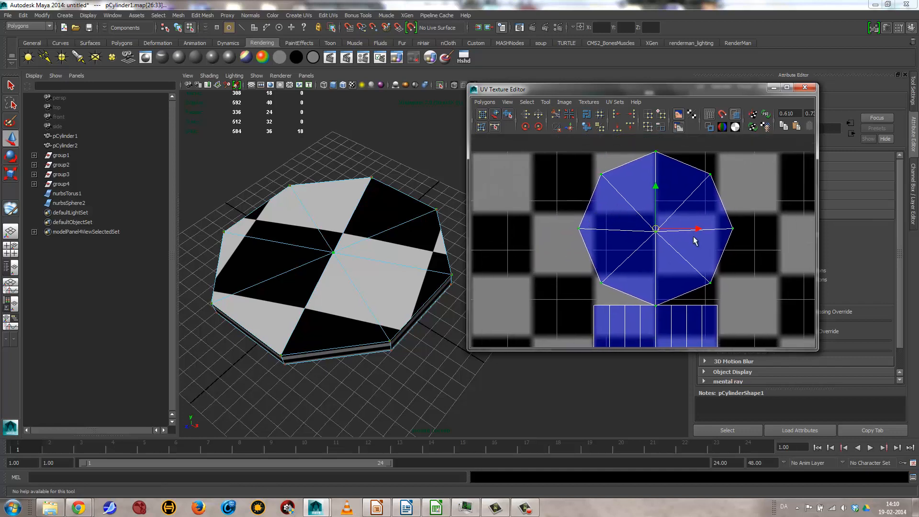
pyautogui.moveTo(656, 226); pyautogui.dragTo(550, 244)
pyautogui.scroll(-3, 603, 242)
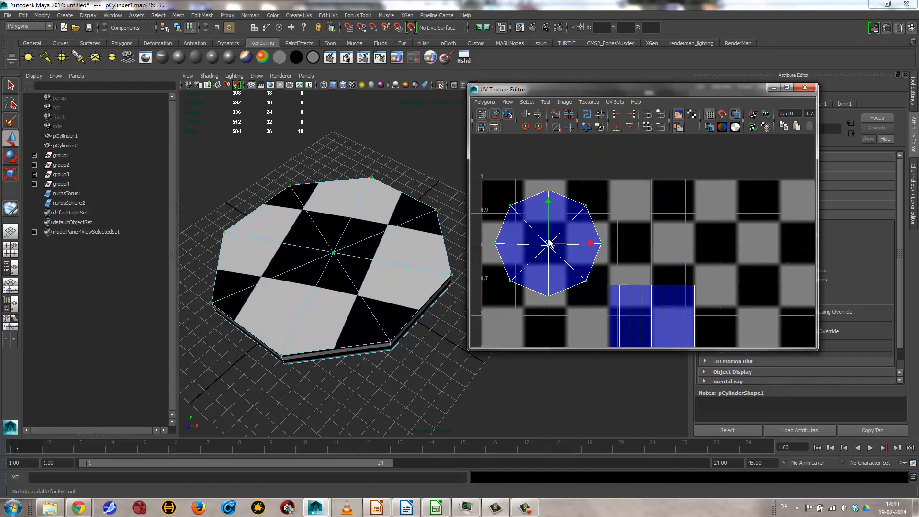
pyautogui.keyDown('alt'); pyautogui.moveTo(685, 262); pyautogui.dragTo(689, 191, button='middle'); pyautogui.keyUp('alt')
pyautogui.scroll(-3, 558, 200)
pyautogui.scroll(-1, 650, 234)
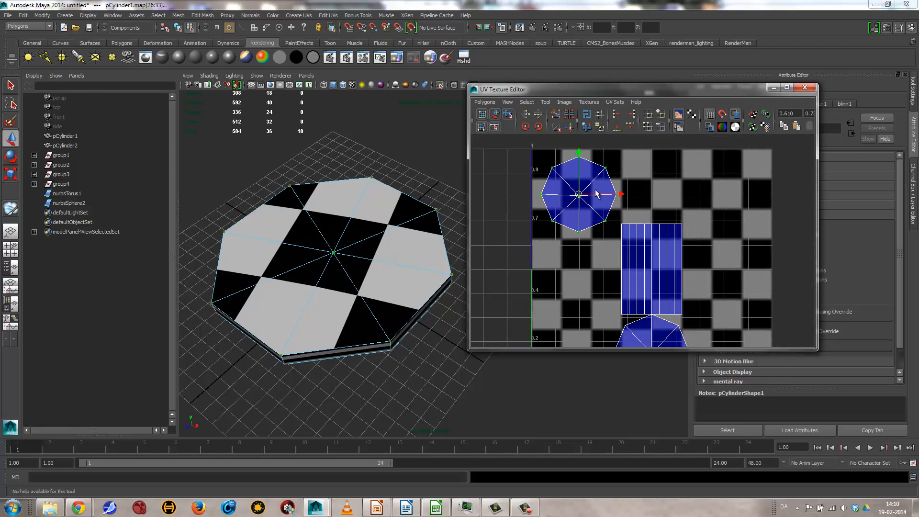
pyautogui.moveTo(579, 194); pyautogui.dragTo(614, 173)
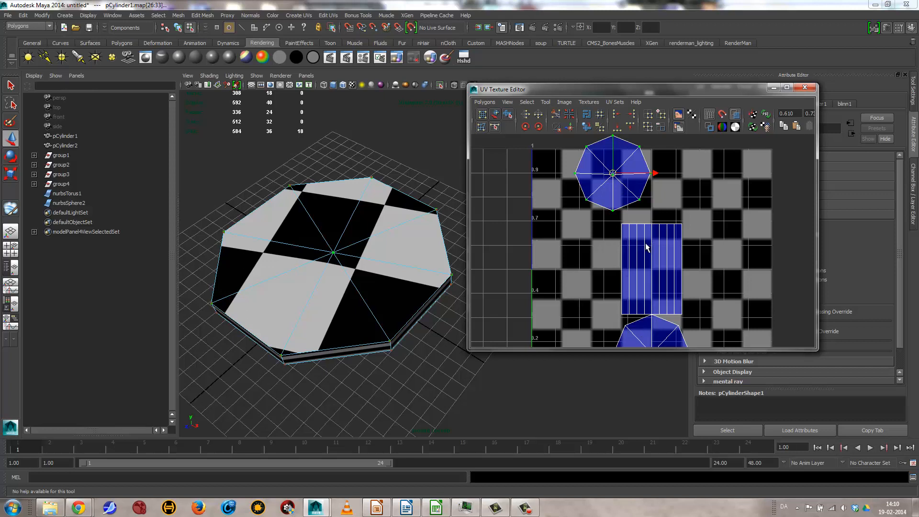
pyautogui.keyDown('alt'); pyautogui.moveTo(645, 249); pyautogui.dragTo(633, 193, button='middle'); pyautogui.keyUp('alt')
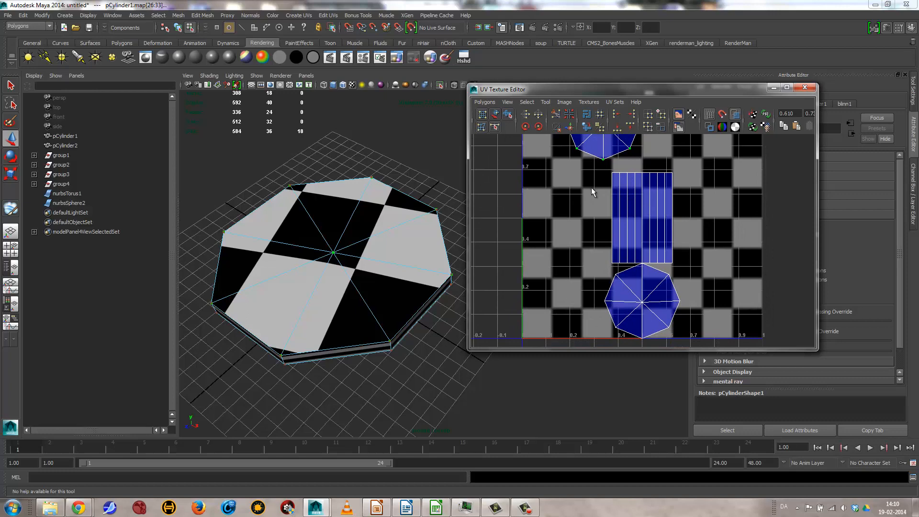
# Step: Select the upper row of UVs on the side strip and move it down to about V 0.34 to flatten the strip
pyautogui.keyDown('alt'); pyautogui.moveTo(441, 266); pyautogui.dragTo(417, 228); pyautogui.keyUp('alt')
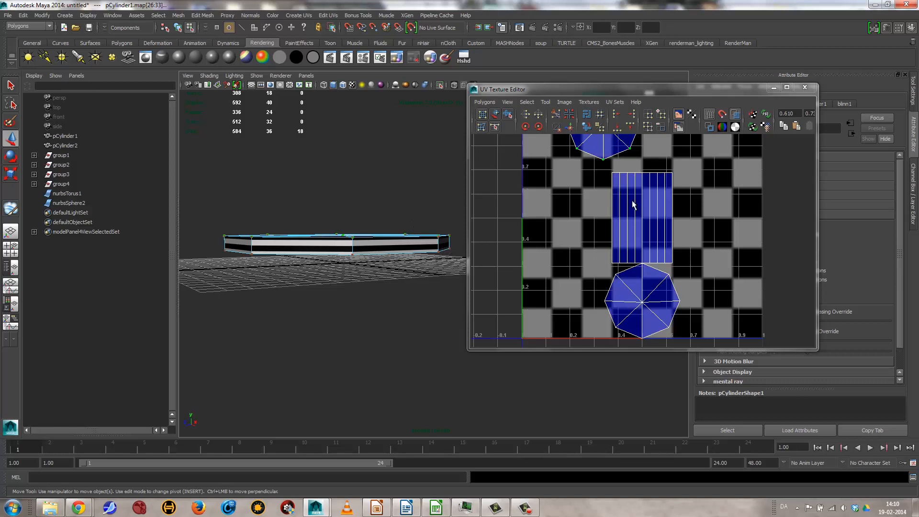
pyautogui.moveTo(639, 195); pyautogui.dragTo(666, 201, button='right')
pyautogui.moveTo(595, 166); pyautogui.dragTo(710, 238)
pyautogui.press('w')
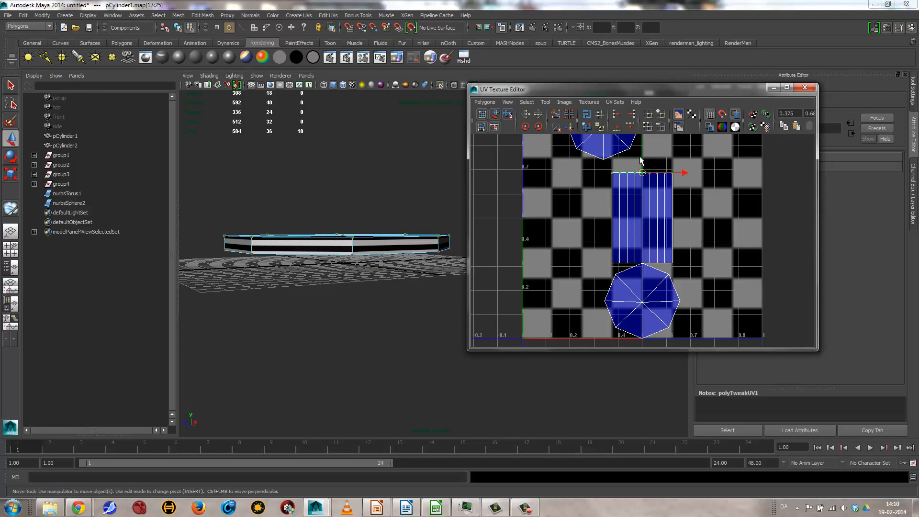
pyautogui.moveTo(643, 160); pyautogui.dragTo(658, 243)
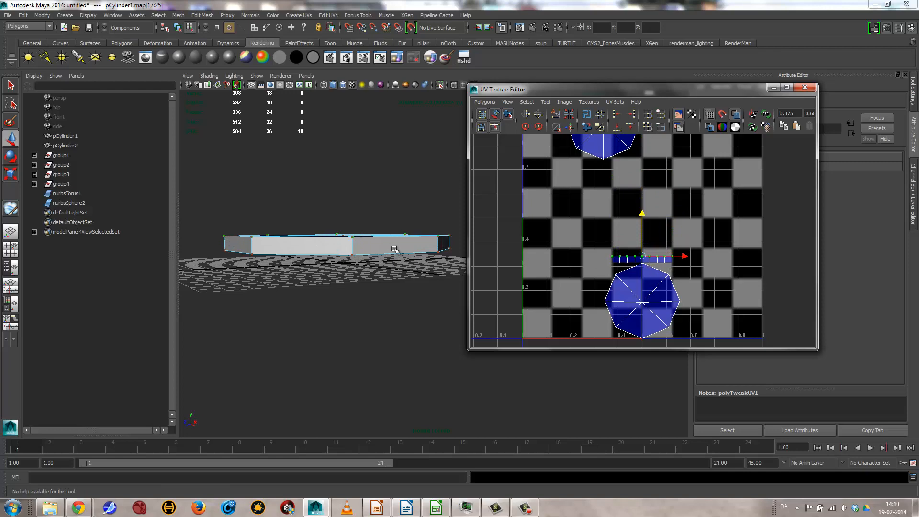
# Step: Return to whole-object selection on the octagonal step and apply Automatic Mapping to it with the default settings
pyautogui.keyDown('alt'); pyautogui.moveTo(397, 249); pyautogui.dragTo(324, 240); pyautogui.keyUp('alt')
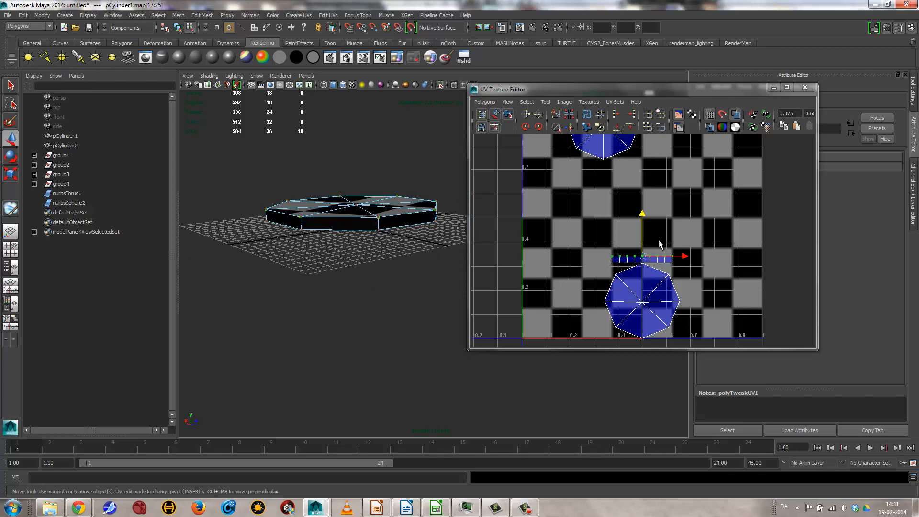
pyautogui.moveTo(333, 226); pyautogui.dragTo(367, 217, button='right')
pyautogui.keyDown('alt'); pyautogui.moveTo(369, 218); pyautogui.dragTo(440, 239); pyautogui.keyUp('alt')
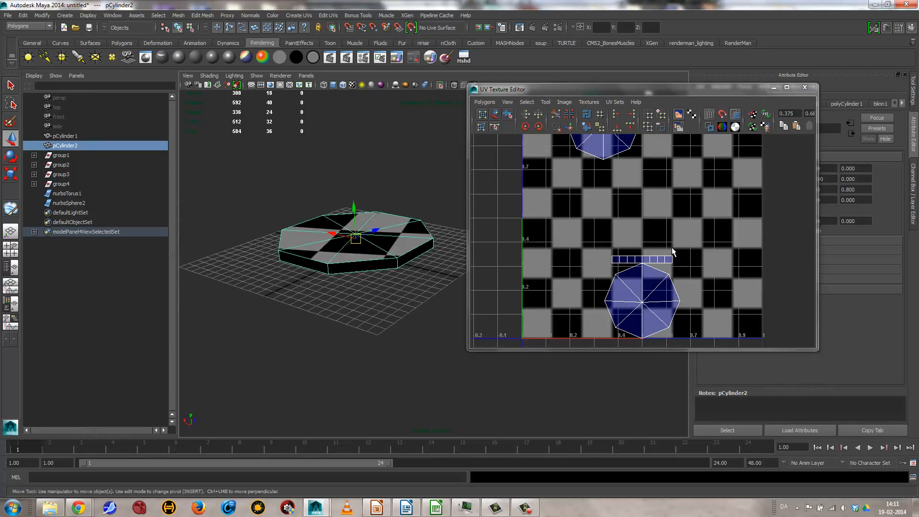
pyautogui.keyDown('alt'); pyautogui.moveTo(671, 224); pyautogui.dragTo(577, 218, button='right'); pyautogui.keyUp('alt')
pyautogui.keyDown('alt'); pyautogui.moveTo(578, 220); pyautogui.dragTo(591, 243, button='middle'); pyautogui.keyUp('alt')
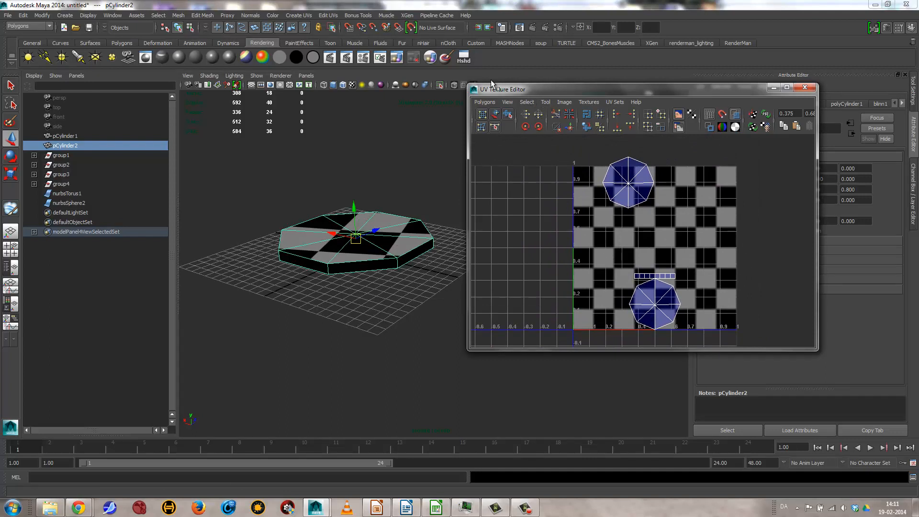
pyautogui.click(301, 16)
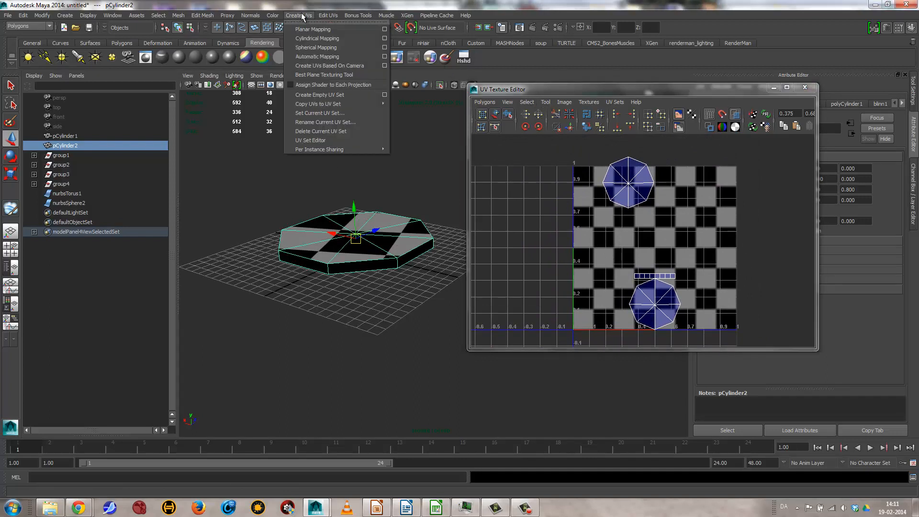
pyautogui.click(313, 58)
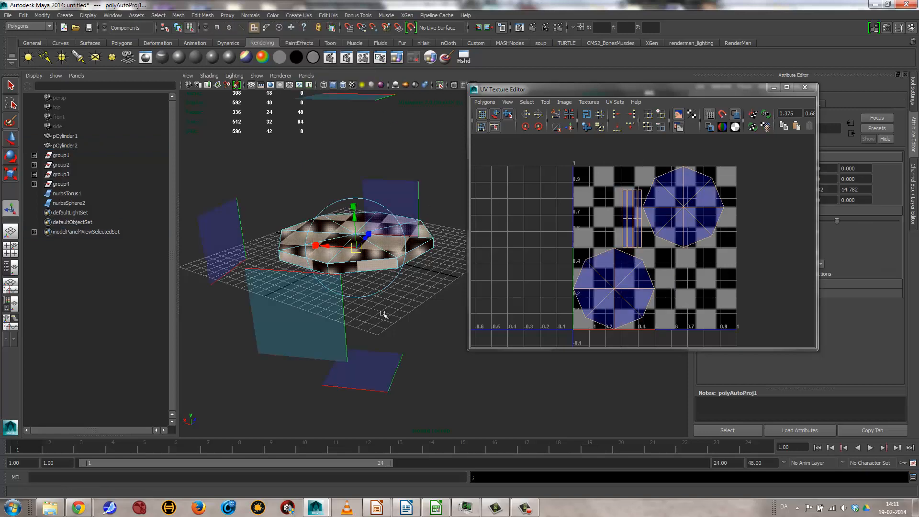
# Step: Switch to edge selection in the UV layout and move and sew the upper end edge of the side strip nearest the upper octagon
pyautogui.keyDown('alt'); pyautogui.moveTo(406, 199); pyautogui.dragTo(426, 225); pyautogui.keyUp('alt')
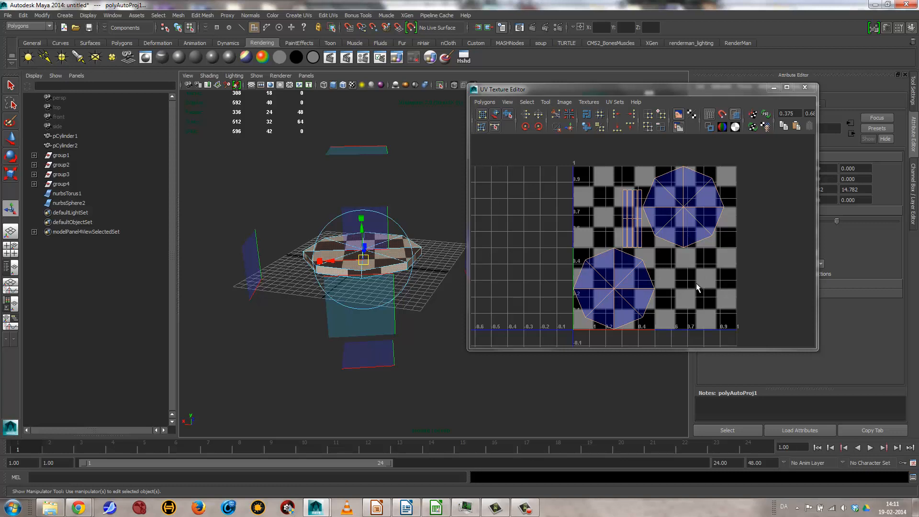
pyautogui.click(670, 260)
pyautogui.scroll(5, 642, 206)
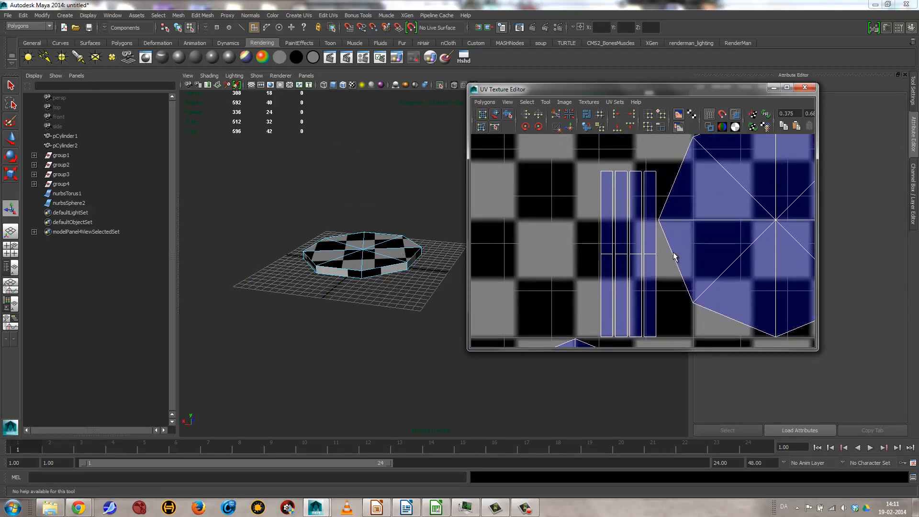
pyautogui.rightClick(649, 220)
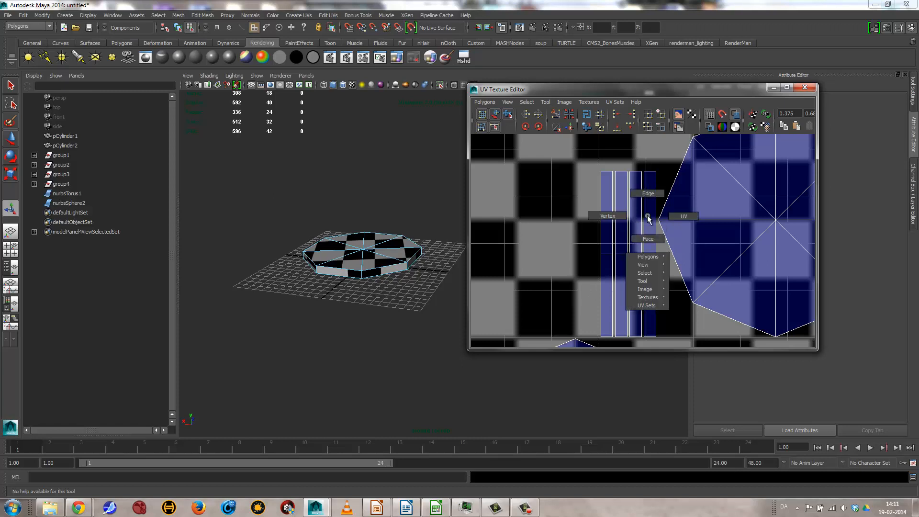
pyautogui.click(649, 194)
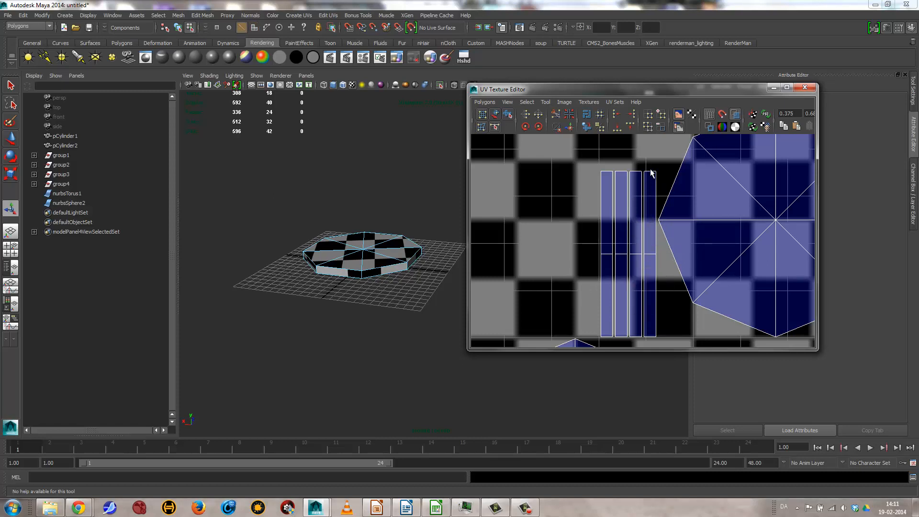
pyautogui.click(651, 173)
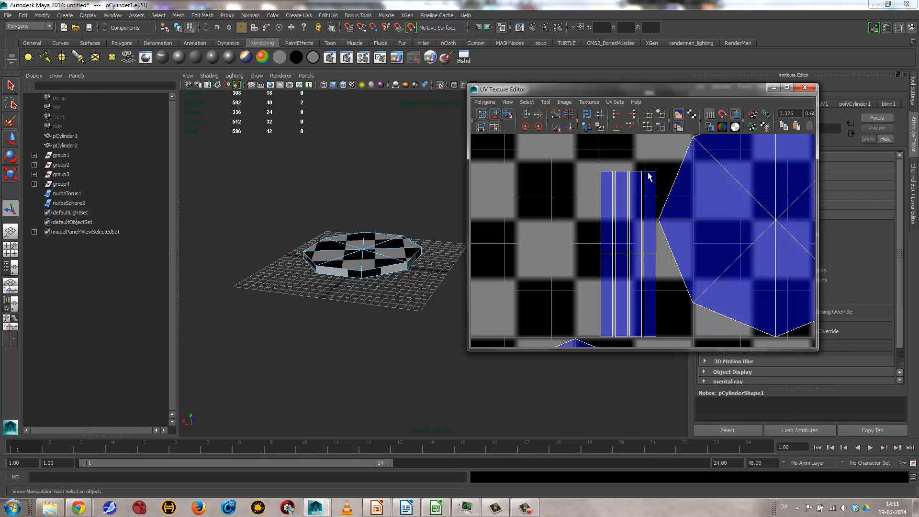
pyautogui.click(635, 336)
pyautogui.click(650, 172)
pyautogui.click(571, 126)
# Step: Select the end edge joining the two remaining short side strips and move and sew them into one long strip
pyautogui.scroll(-5, 613, 208)
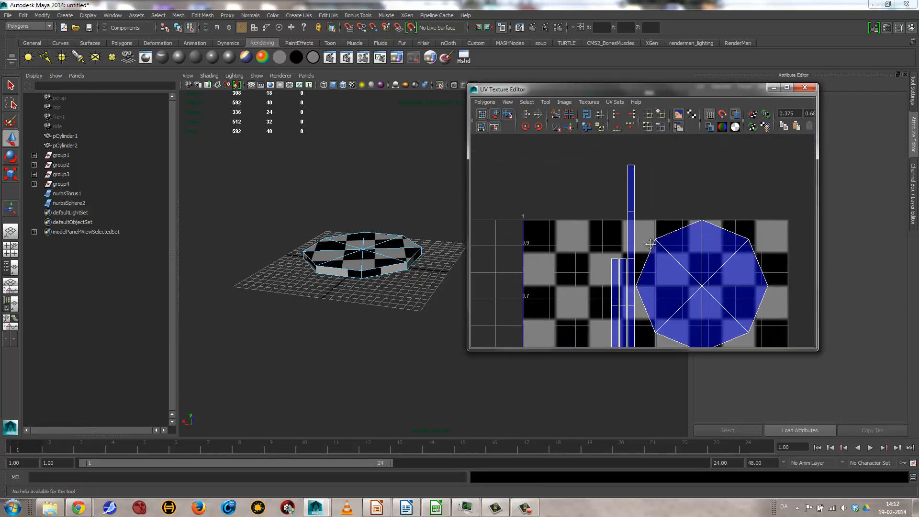
pyautogui.click(625, 245)
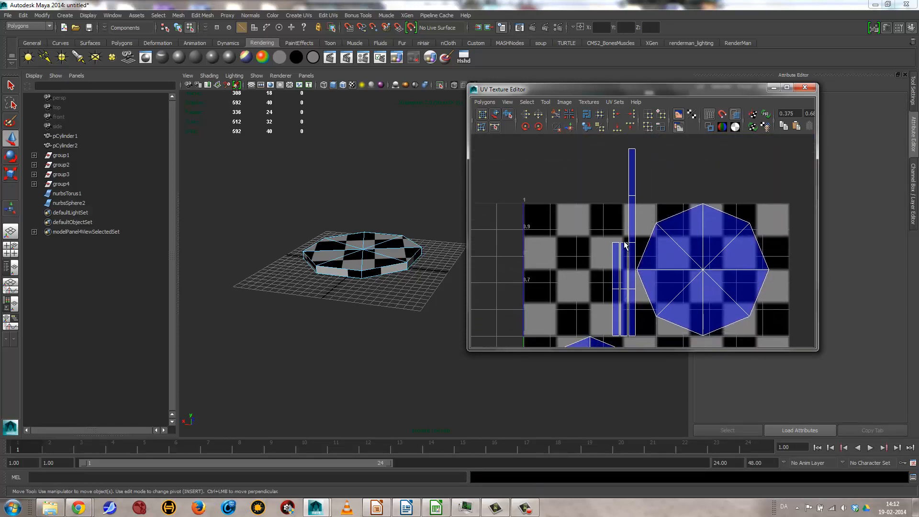
pyautogui.scroll(-5, 517, 232)
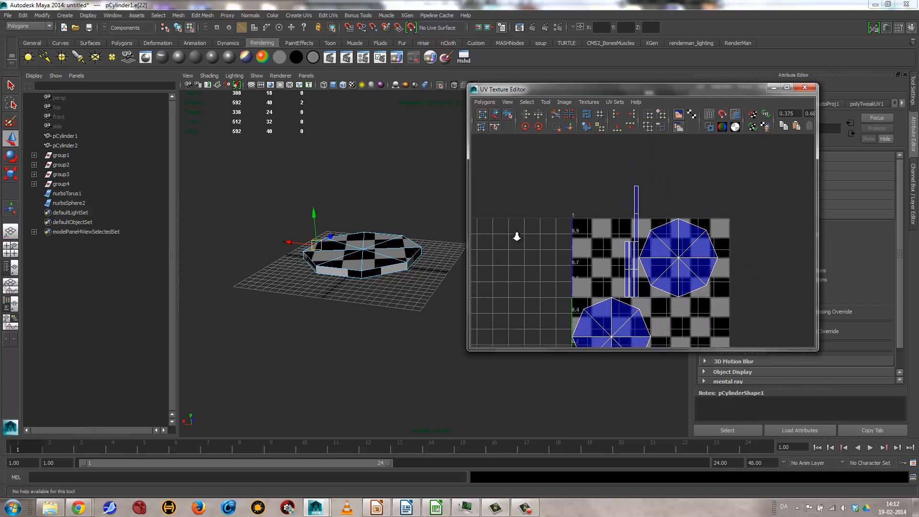
pyautogui.scroll(4, 577, 227)
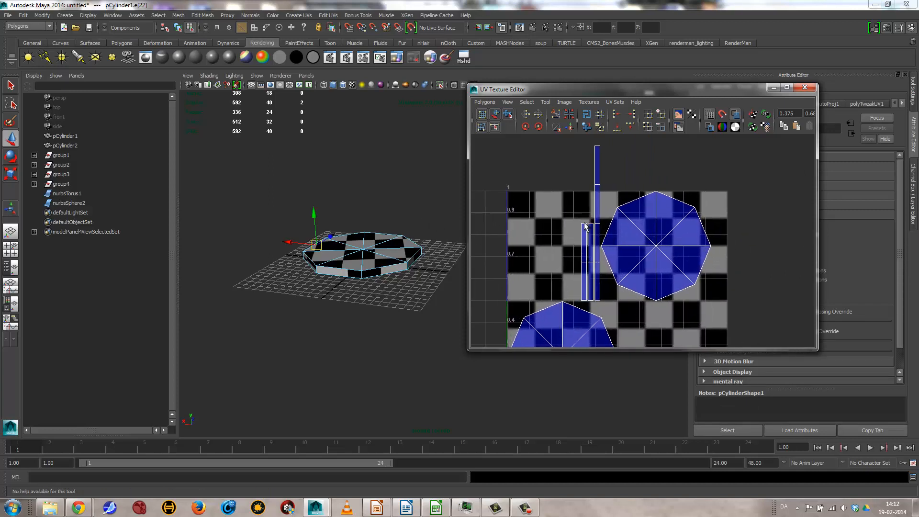
pyautogui.click(585, 224)
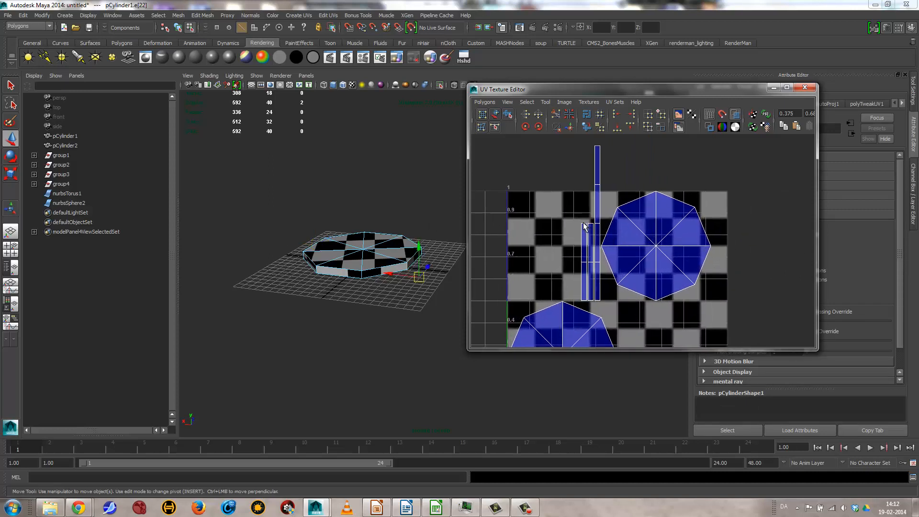
pyautogui.click(596, 303)
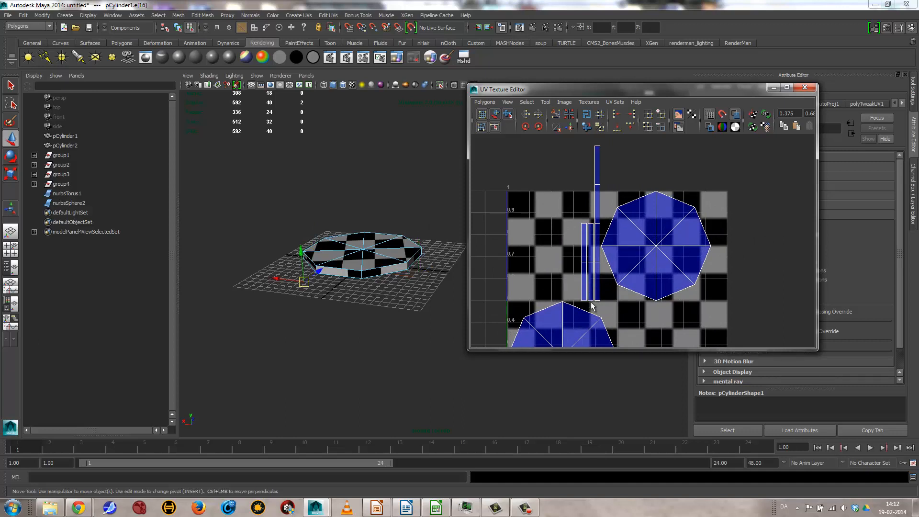
pyautogui.click(571, 126)
pyautogui.keyDown('alt'); pyautogui.moveTo(625, 225); pyautogui.dragTo(609, 148, button='middle'); pyautogui.keyUp('alt')
pyautogui.keyDown('alt'); pyautogui.moveTo(609, 149); pyautogui.dragTo(525, 223, button='right'); pyautogui.keyUp('alt')
pyautogui.keyDown('alt'); pyautogui.moveTo(526, 222); pyautogui.dragTo(525, 249, button='middle'); pyautogui.keyUp('alt')
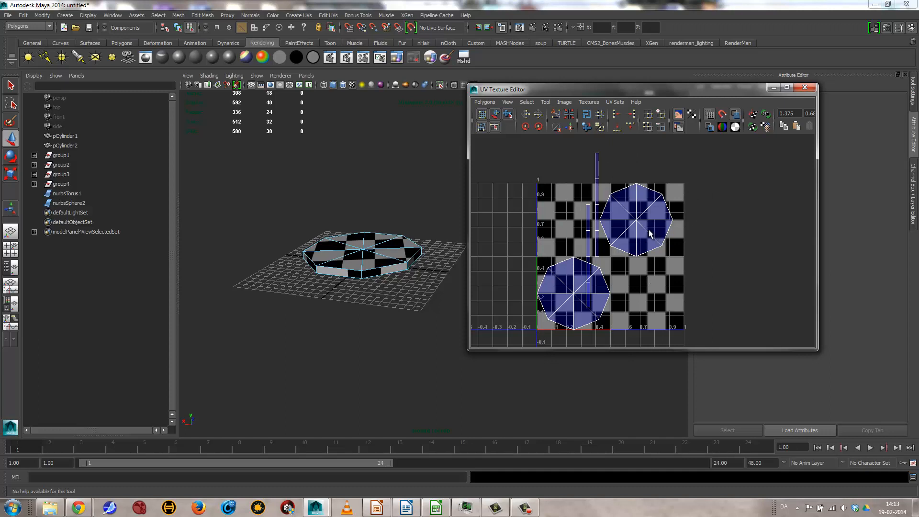
pyautogui.moveTo(649, 230); pyautogui.dragTo(679, 233, button='right')
pyautogui.moveTo(644, 179); pyautogui.dragTo(689, 253)
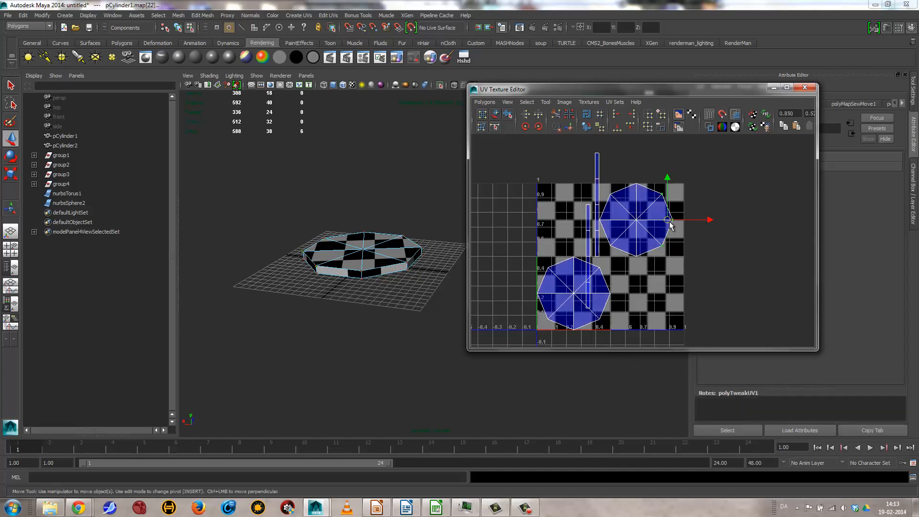
pyautogui.moveTo(667, 220); pyautogui.dragTo(712, 224)
pyautogui.moveTo(693, 182); pyautogui.dragTo(673, 218)
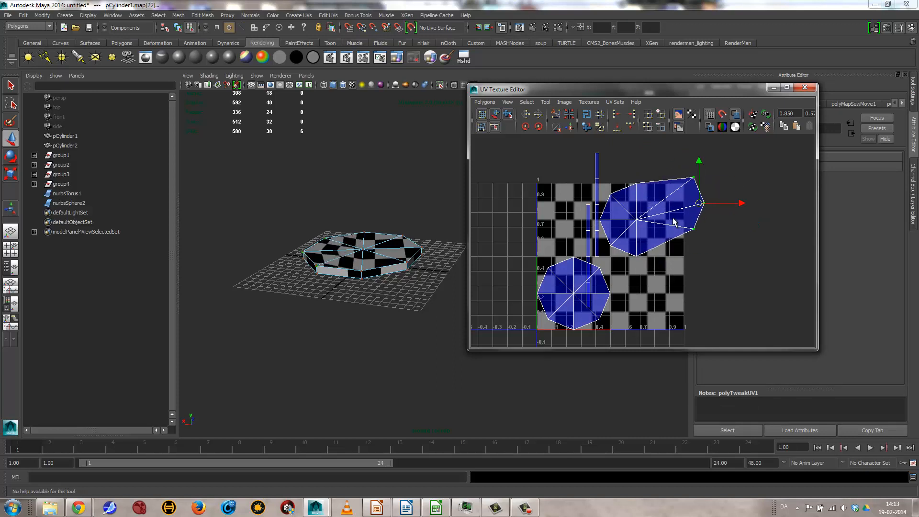
pyautogui.hotkey('ctrl', 'z')
# Step: With the Move UV Shell tool, place the upper octagon at about U 0.73, the lower octagon at U 0.65 and the higher strip at U 0.16
pyautogui.click(495, 113)
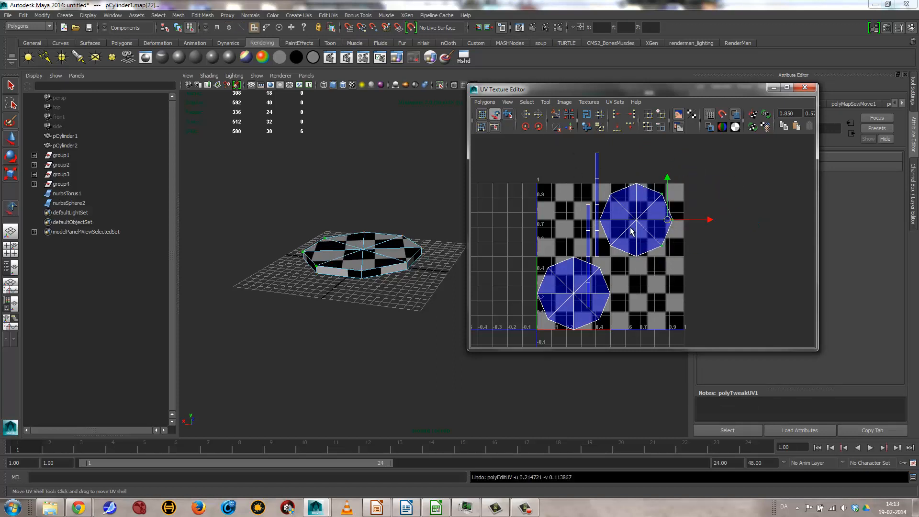
pyautogui.moveTo(641, 224)
pyautogui.mouseDown()
pyautogui.moveTo(657, 245)
pyautogui.moveTo(647, 227)
pyautogui.mouseUp()
pyautogui.moveTo(579, 296); pyautogui.dragTo(633, 293)
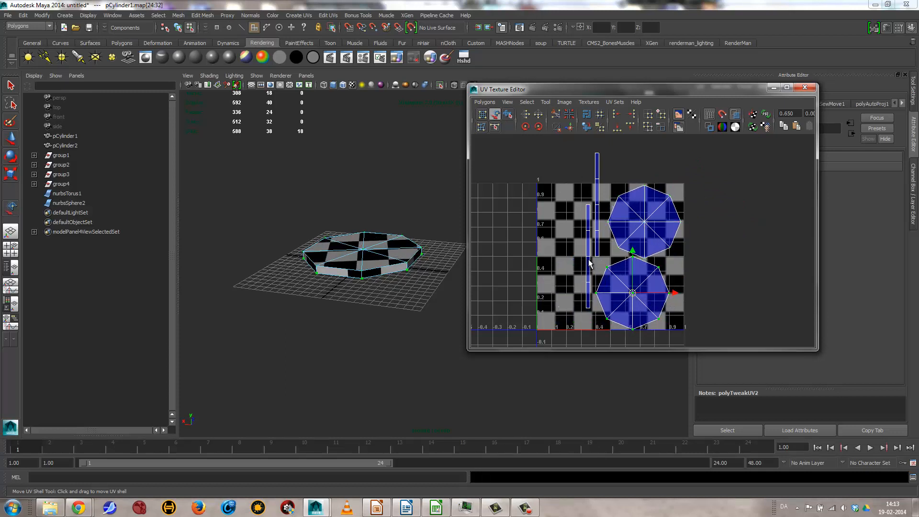
pyautogui.moveTo(598, 206); pyautogui.dragTo(562, 259)
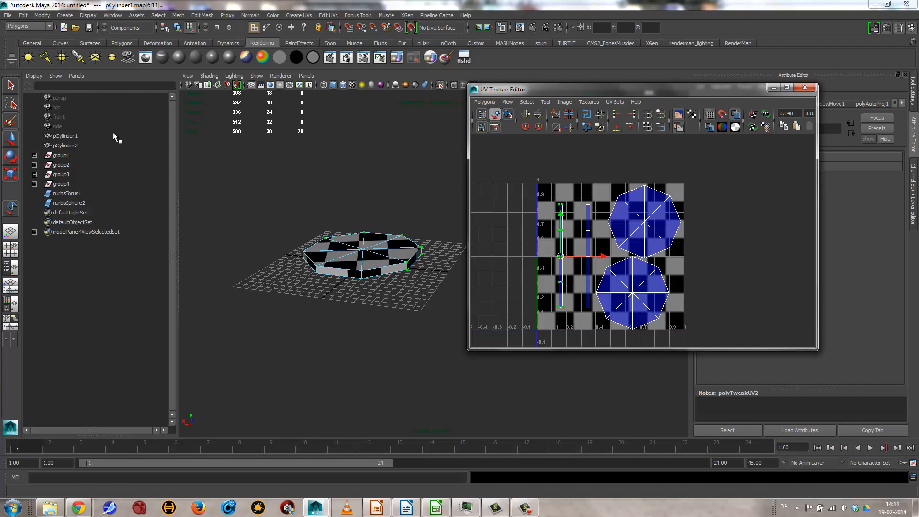
# Step: Switch to UV selection and select all UVs of the two octagonal shells and the two side strips
pyautogui.click(482, 115)
pyautogui.click(692, 228)
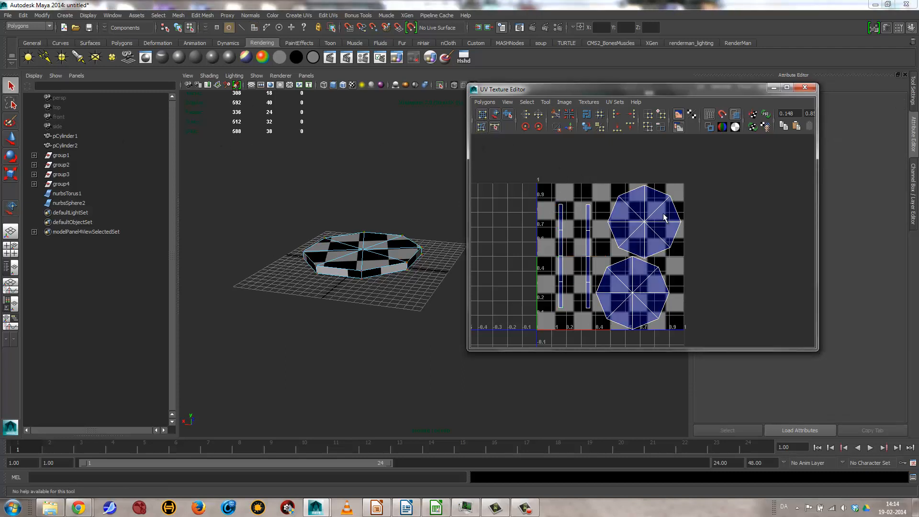
pyautogui.moveTo(664, 214); pyautogui.dragTo(696, 217, button='right')
pyautogui.moveTo(503, 160); pyautogui.dragTo(723, 341)
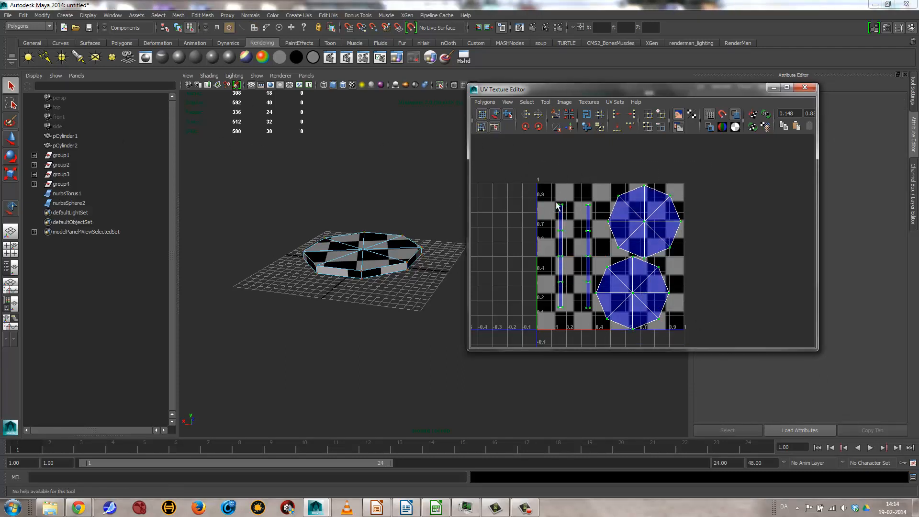
# Step: Lay out the selected UVs with Prescale set to World and Rotate set to 90 degrees, keeping the Layout UVs options open
pyautogui.click(485, 102)
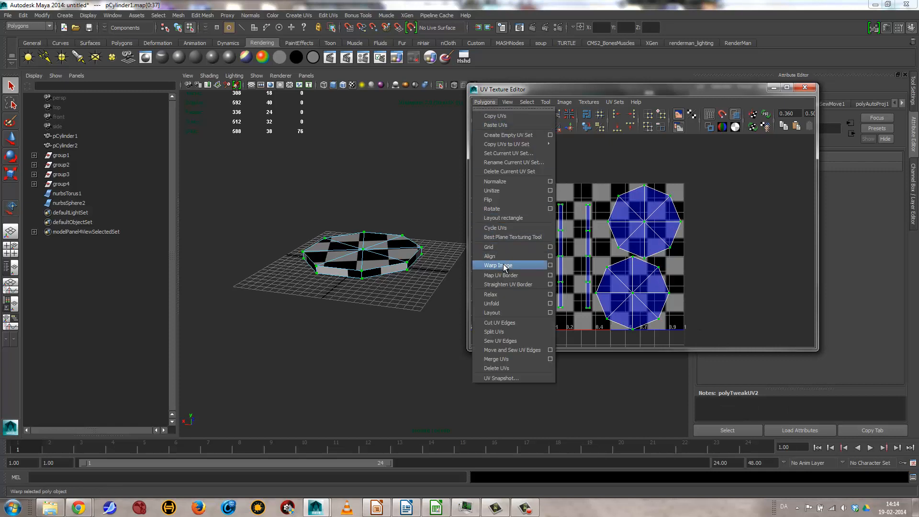
pyautogui.click(550, 312)
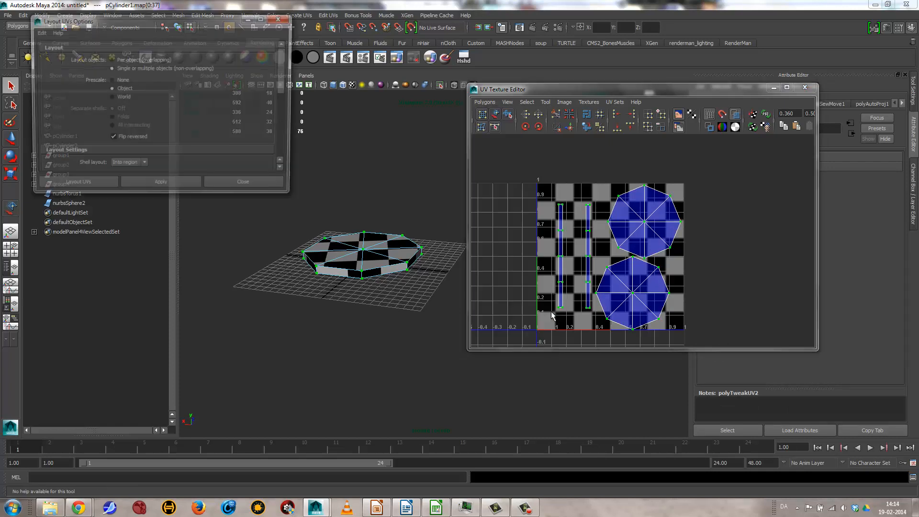
pyautogui.moveTo(196, 198); pyautogui.dragTo(196, 343)
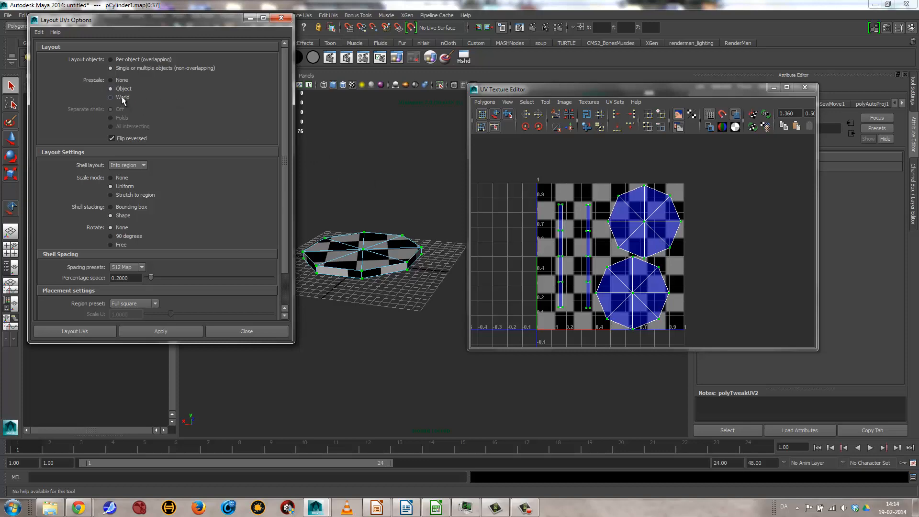
pyautogui.moveTo(524, 92); pyautogui.dragTo(419, 120)
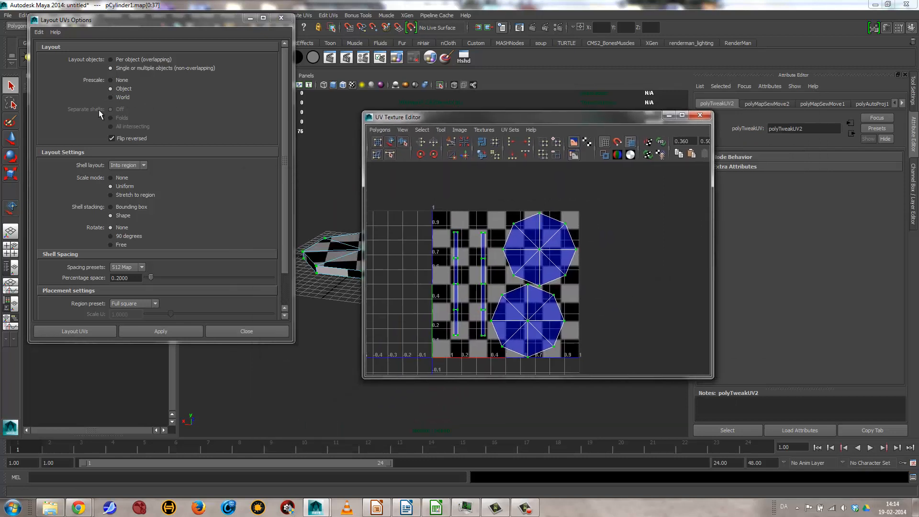
pyautogui.click(122, 97)
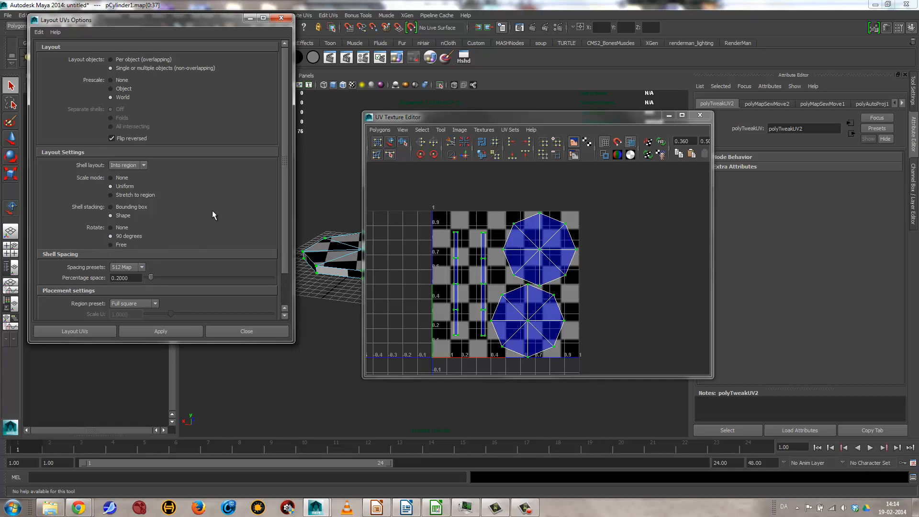
pyautogui.scroll(-3, 209, 209)
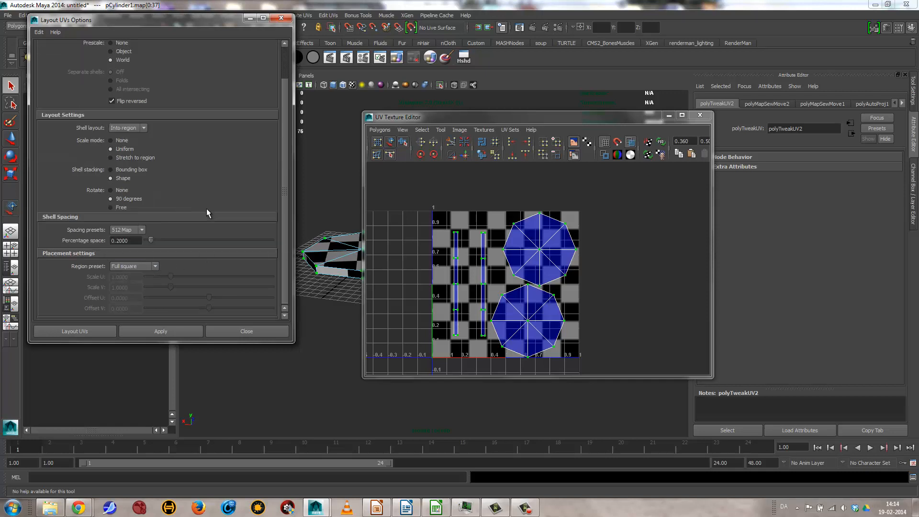
pyautogui.click(139, 331)
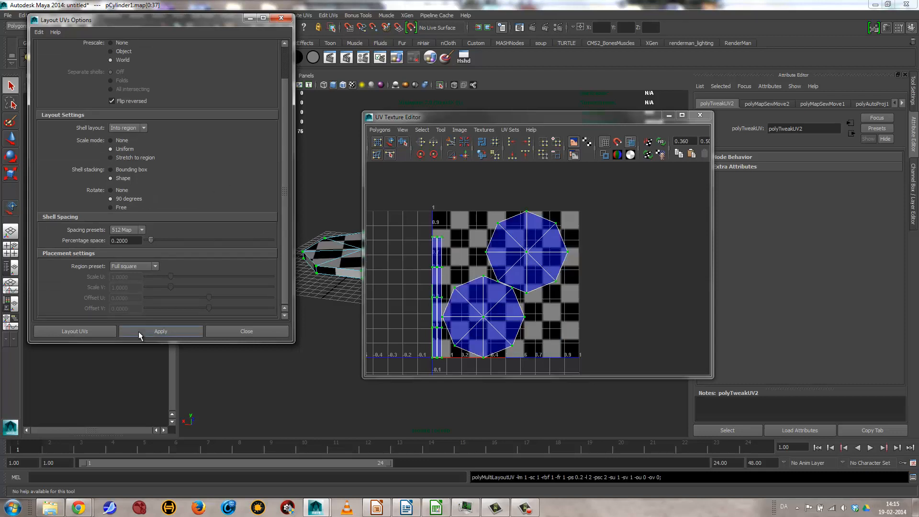
# Step: Reapply the UV layout to the selected shells with the 512 Map spacing preset
pyautogui.click(164, 332)
pyautogui.click(164, 332)
pyautogui.click(164, 331)
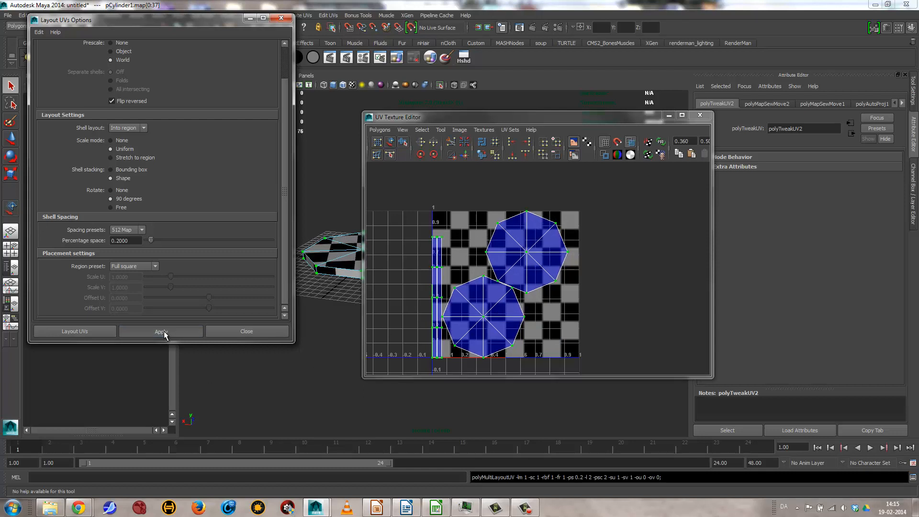
pyautogui.click(163, 331)
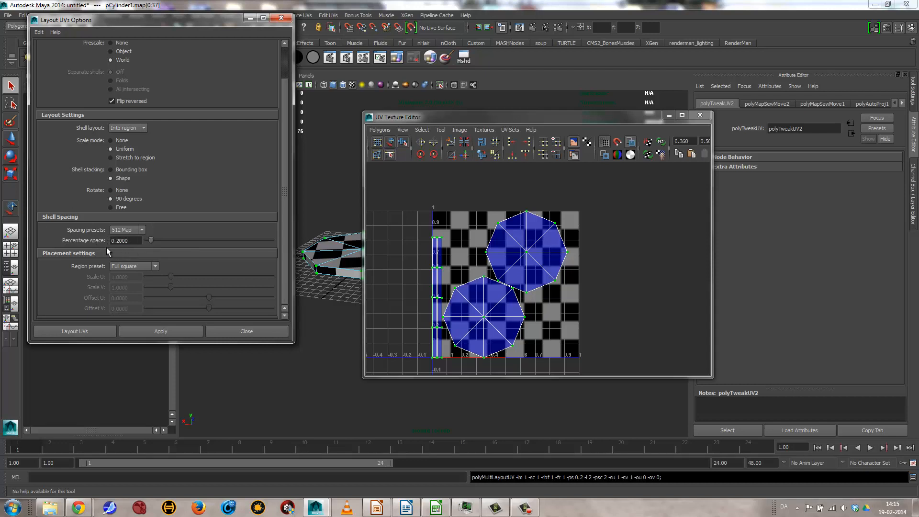
# Step: Set the shell spacing preset to 256 Map and lay out the selected UVs again
pyautogui.scroll(5, 498, 306)
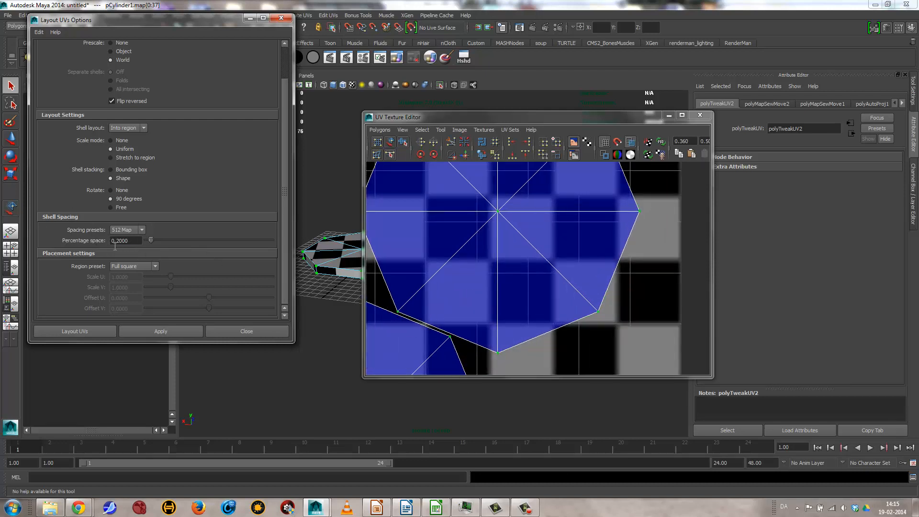
pyautogui.click(134, 229)
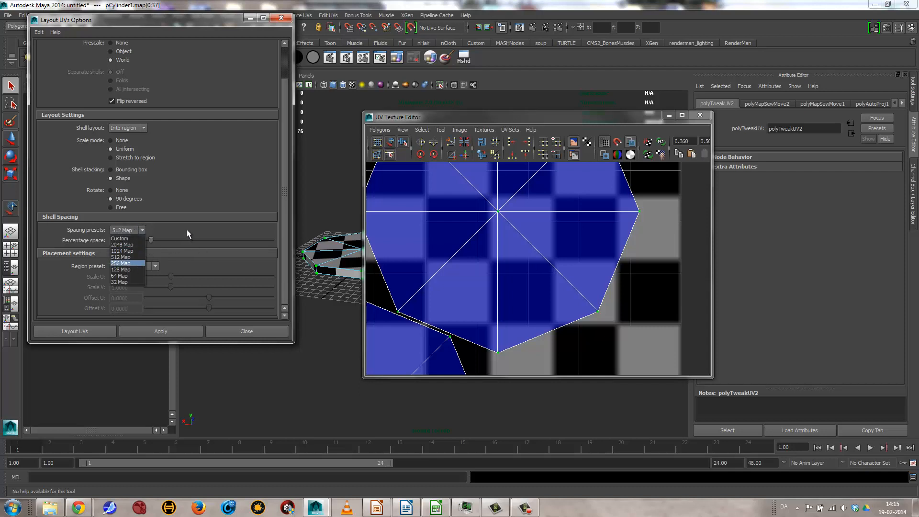
pyautogui.click(187, 231)
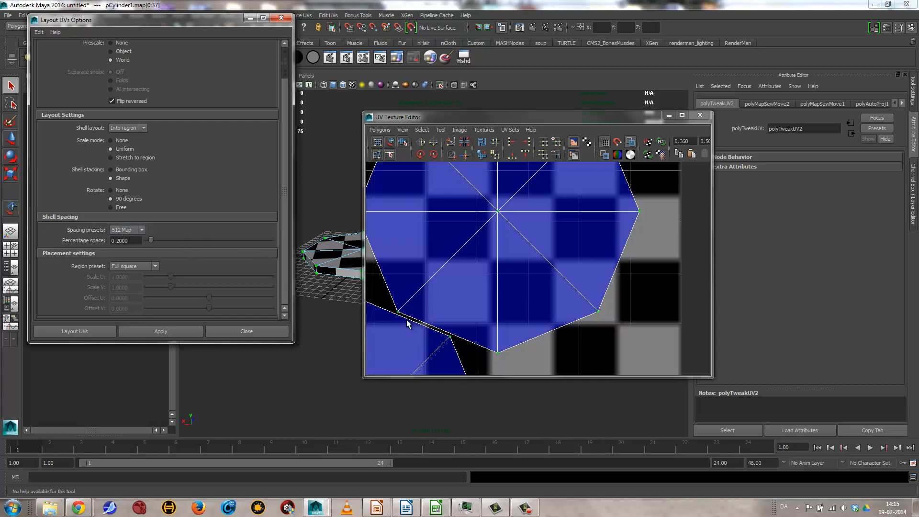
pyautogui.scroll(3, 406, 320)
pyautogui.keyDown('alt'); pyautogui.moveTo(428, 313); pyautogui.dragTo(604, 169, button='middle'); pyautogui.keyUp('alt')
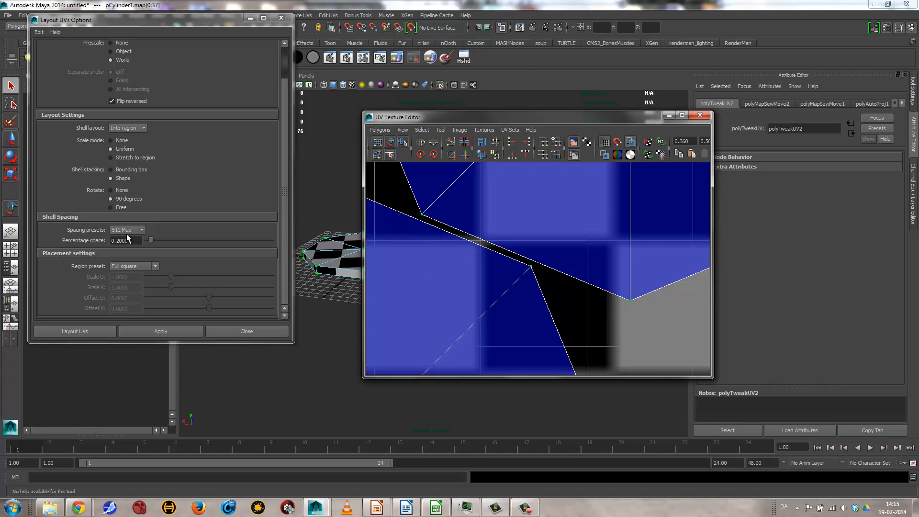
pyautogui.click(136, 230)
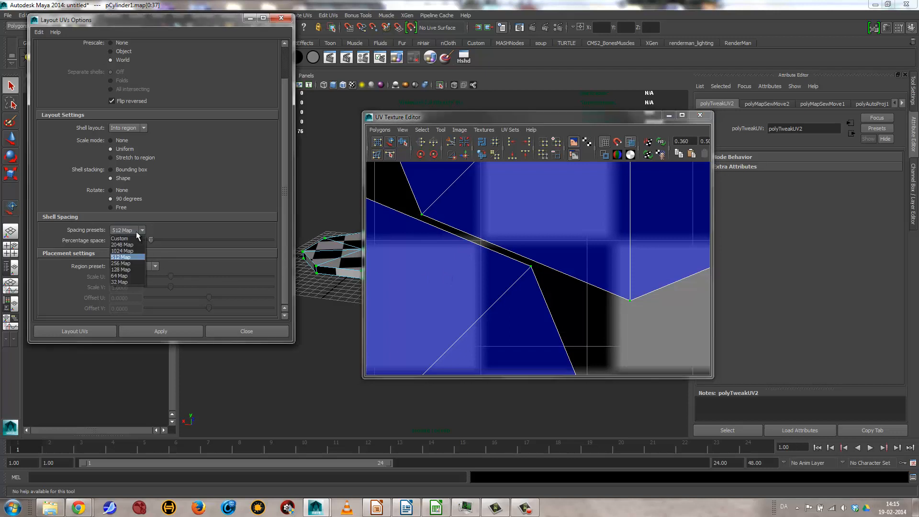
pyautogui.click(124, 264)
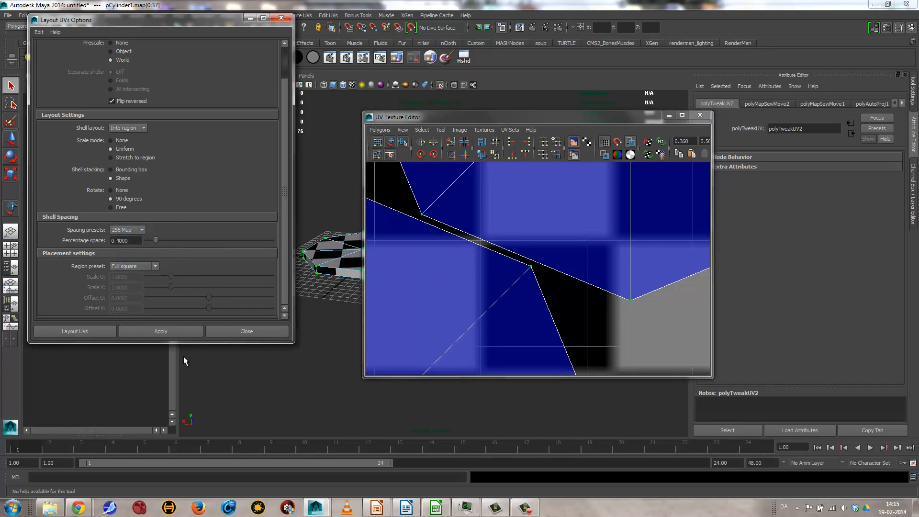
pyautogui.click(158, 331)
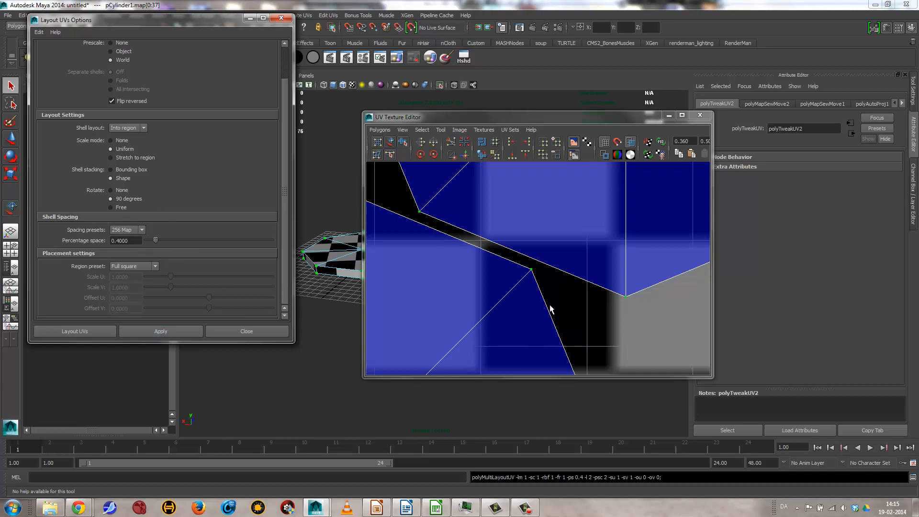
# Step: Examine the gap between the two octagonal shells and the overall UV arrangement
pyautogui.keyDown('alt'); pyautogui.moveTo(592, 288); pyautogui.dragTo(486, 235, button='right'); pyautogui.keyUp('alt')
pyautogui.keyDown('alt'); pyautogui.moveTo(491, 230); pyautogui.dragTo(544, 231, button='middle'); pyautogui.keyUp('alt')
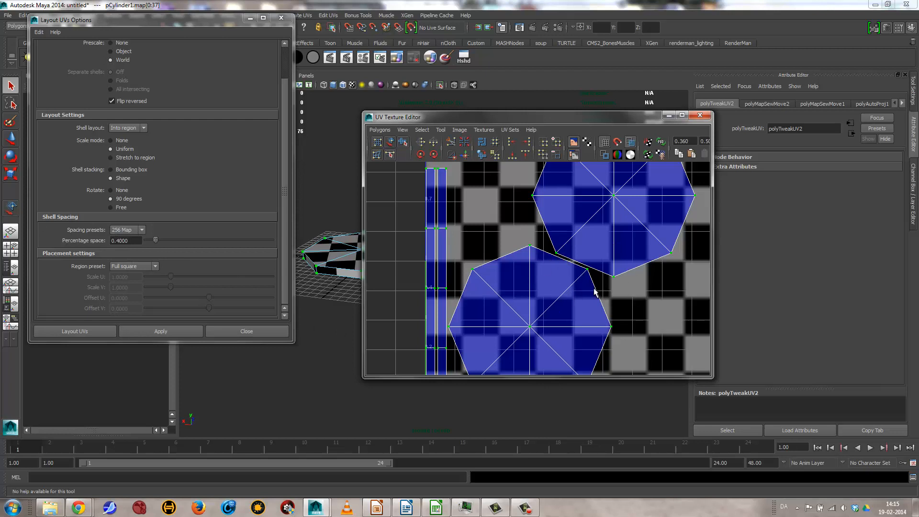
pyautogui.scroll(3, 587, 263)
pyautogui.keyDown('alt'); pyautogui.moveTo(587, 264); pyautogui.dragTo(466, 189, button='middle'); pyautogui.keyUp('alt')
pyautogui.scroll(3, 542, 281)
pyautogui.keyDown('alt'); pyautogui.moveTo(497, 274); pyautogui.dragTo(536, 364, button='middle'); pyautogui.keyUp('alt')
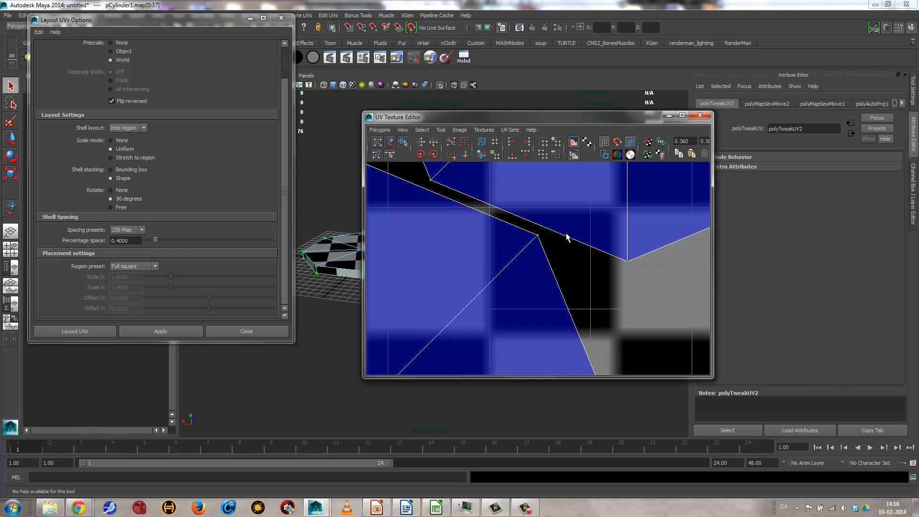
pyautogui.scroll(-6, 570, 238)
pyautogui.scroll(-3, 508, 265)
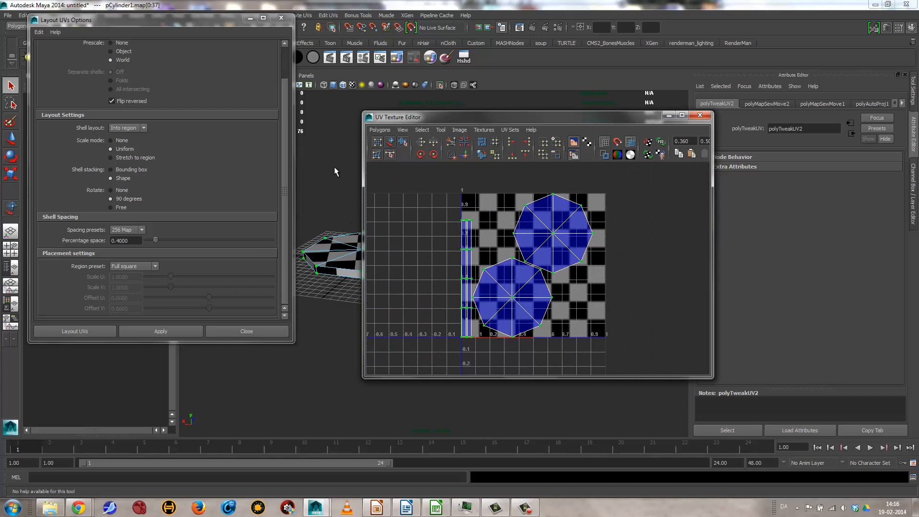
# Step: Close the UV Texture Editor and the Layout UVs options, and select the octagonal step in object mode
pyautogui.click(700, 115)
pyautogui.click(475, 287)
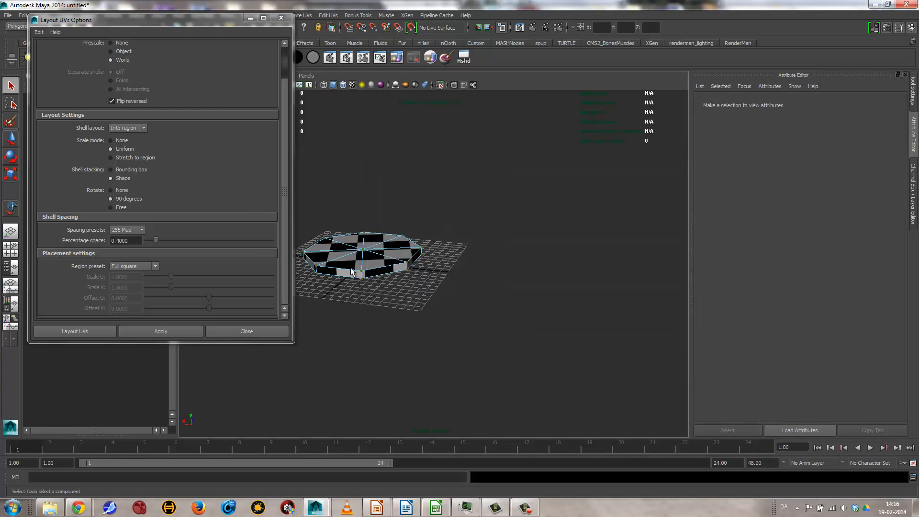
pyautogui.moveTo(355, 266); pyautogui.dragTo(381, 254, button='right')
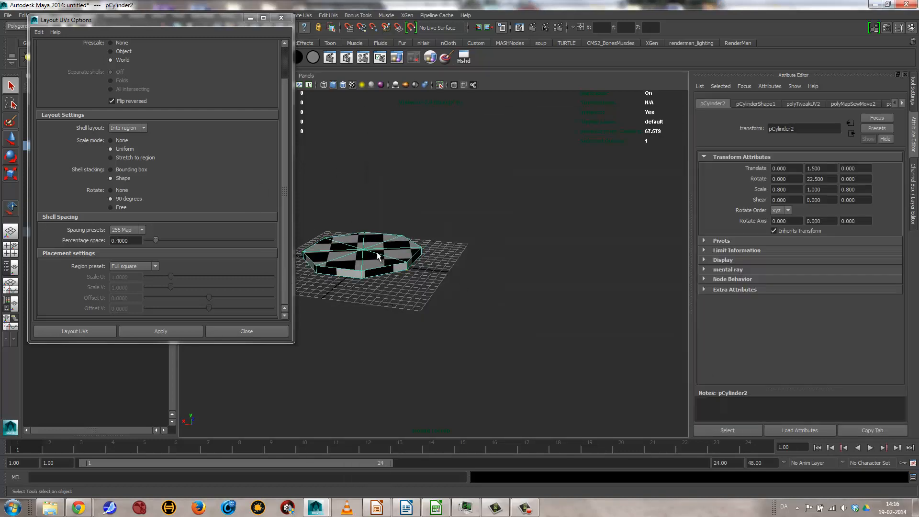
pyautogui.click(281, 18)
# Step: Examine the checker pattern on the step's upper face, underside and side faces from several angles
pyautogui.keyDown('alt'); pyautogui.moveTo(350, 311); pyautogui.dragTo(426, 301); pyautogui.keyUp('alt')
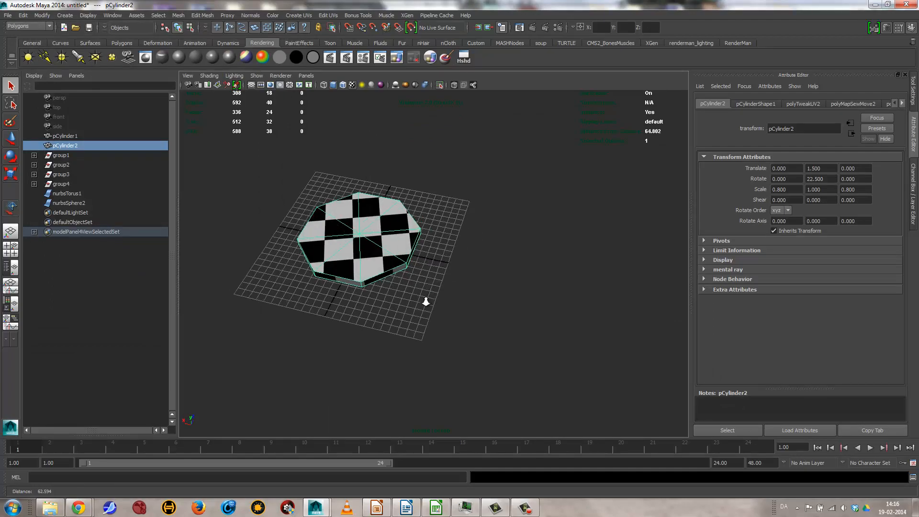
pyautogui.keyDown('alt'); pyautogui.moveTo(426, 301); pyautogui.dragTo(432, 286, button='right'); pyautogui.keyUp('alt')
pyautogui.keyDown('alt'); pyautogui.moveTo(432, 286); pyautogui.dragTo(541, 321, button='middle'); pyautogui.keyUp('alt')
pyautogui.keyDown('alt'); pyautogui.moveTo(542, 321); pyautogui.dragTo(431, 310); pyautogui.keyUp('alt')
pyautogui.keyDown('alt'); pyautogui.moveTo(532, 319); pyautogui.dragTo(452, 235); pyautogui.keyUp('alt')
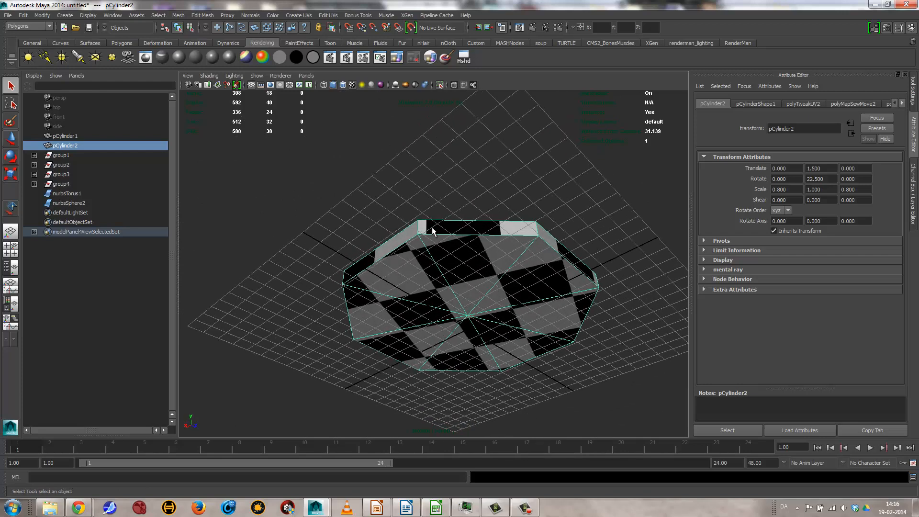
pyautogui.keyDown('alt'); pyautogui.moveTo(528, 246); pyautogui.dragTo(433, 307); pyautogui.keyUp('alt')
pyautogui.keyDown('alt'); pyautogui.moveTo(433, 307); pyautogui.dragTo(584, 331, button='right'); pyautogui.keyUp('alt')
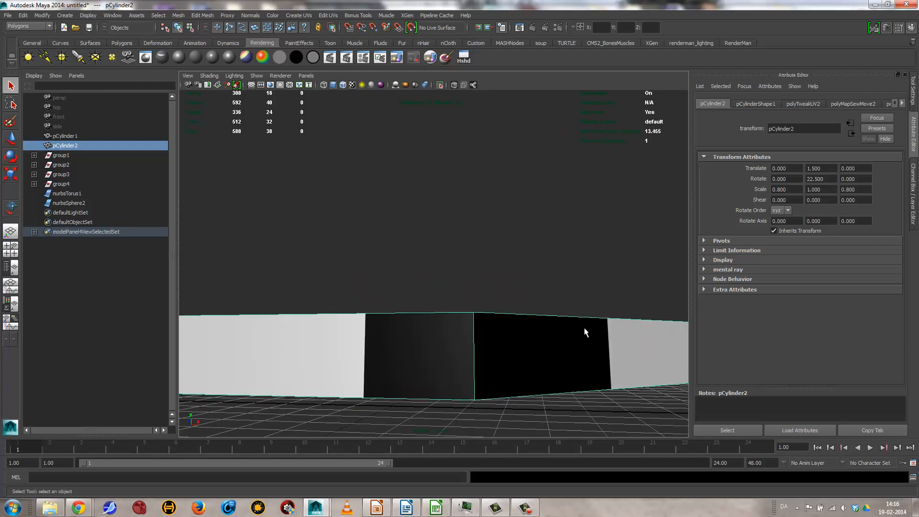
pyautogui.keyDown('alt'); pyautogui.moveTo(532, 330); pyautogui.dragTo(516, 214); pyautogui.keyUp('alt')
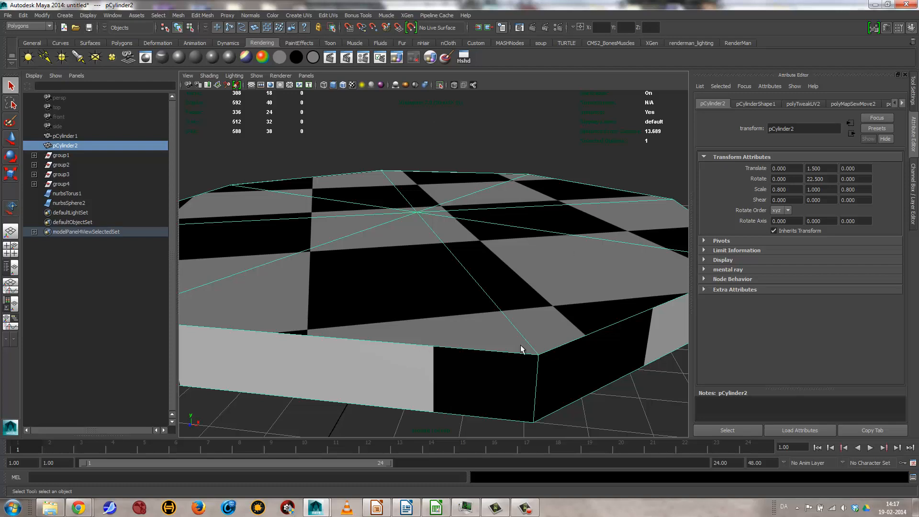
pyautogui.keyDown('alt'); pyautogui.moveTo(461, 273); pyautogui.dragTo(373, 277, button='right'); pyautogui.keyUp('alt')
pyautogui.keyDown('alt'); pyautogui.moveTo(373, 277); pyautogui.dragTo(308, 318); pyautogui.keyUp('alt')
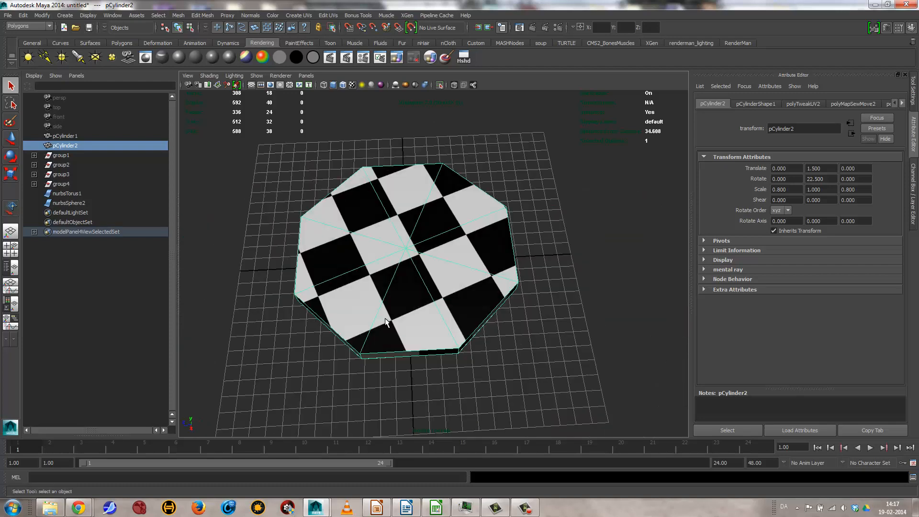
pyautogui.keyDown('alt'); pyautogui.moveTo(385, 320); pyautogui.dragTo(480, 295, button='right'); pyautogui.keyUp('alt')
pyautogui.keyDown('alt'); pyautogui.moveTo(480, 295); pyautogui.dragTo(510, 283); pyautogui.keyUp('alt')
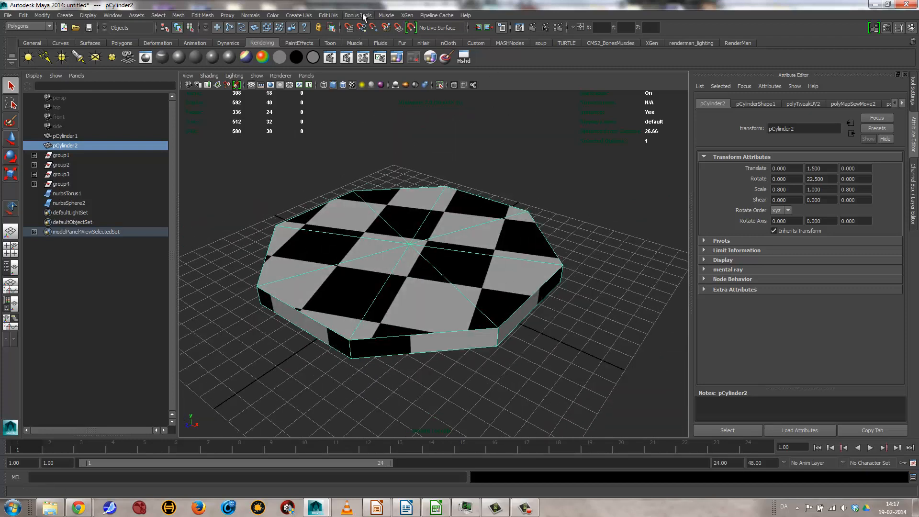
pyautogui.click(298, 16)
pyautogui.moveTo(328, 15)
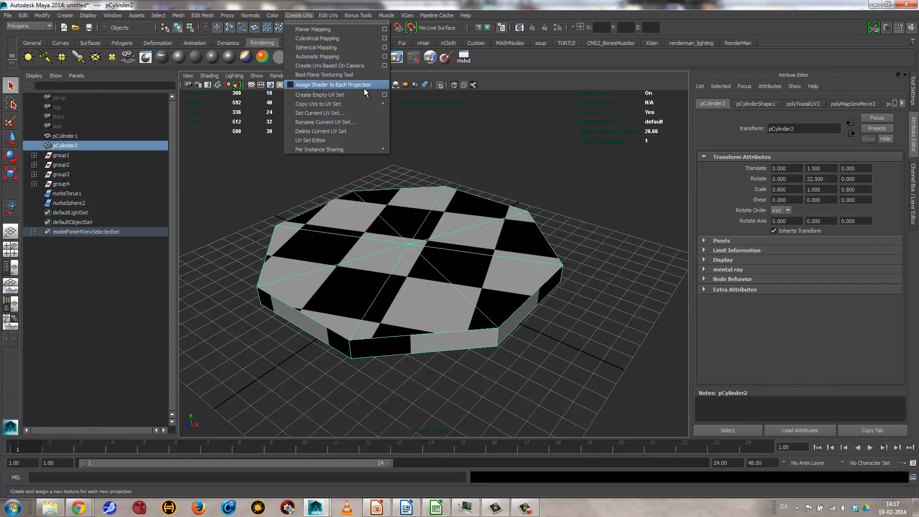
pyautogui.keyDown('alt'); pyautogui.moveTo(421, 260); pyautogui.dragTo(467, 174); pyautogui.keyUp('alt')
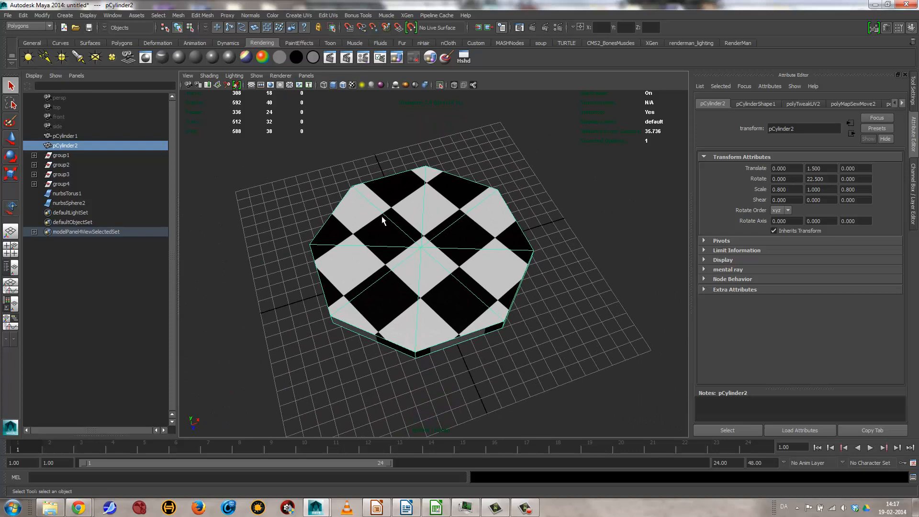
pyautogui.click(299, 15)
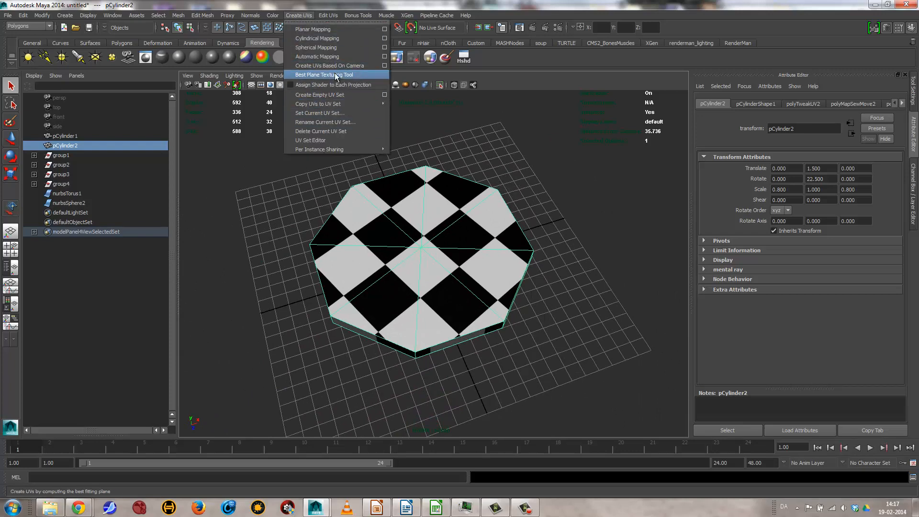
pyautogui.keyDown('alt'); pyautogui.moveTo(485, 222); pyautogui.dragTo(437, 201); pyautogui.keyUp('alt')
pyautogui.keyDown('alt'); pyautogui.moveTo(437, 201); pyautogui.dragTo(418, 250, button='right'); pyautogui.keyUp('alt')
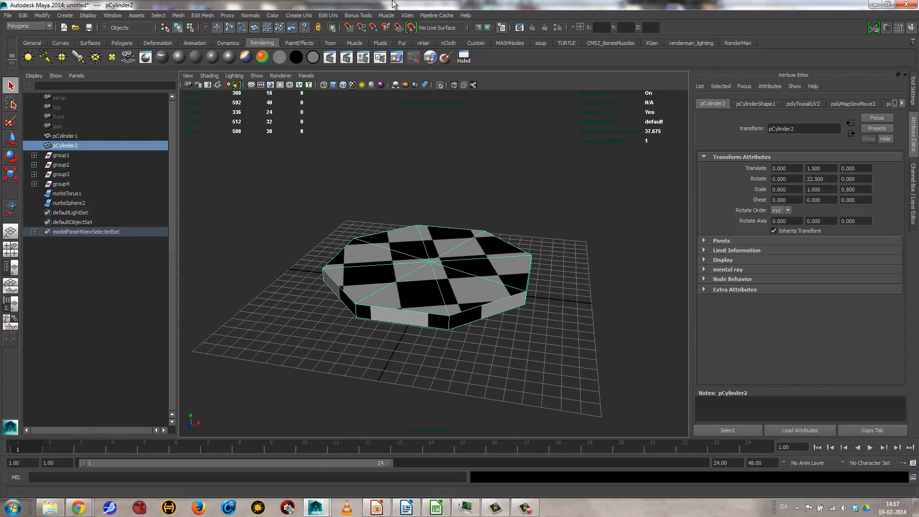
# Step: Reopen the UV Texture Editor for the step and activate the Smooth UV Tool, keeping its World space option
pyautogui.click(328, 15)
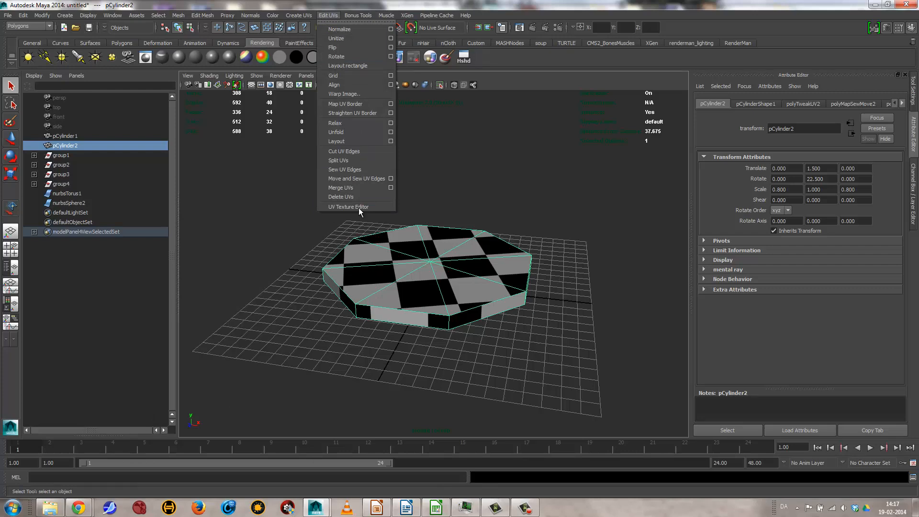
pyautogui.click(359, 208)
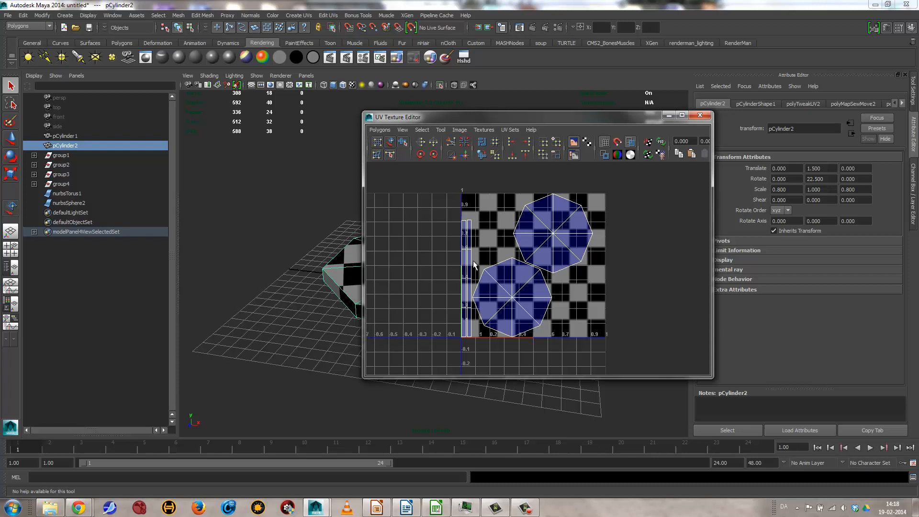
pyautogui.click(460, 130)
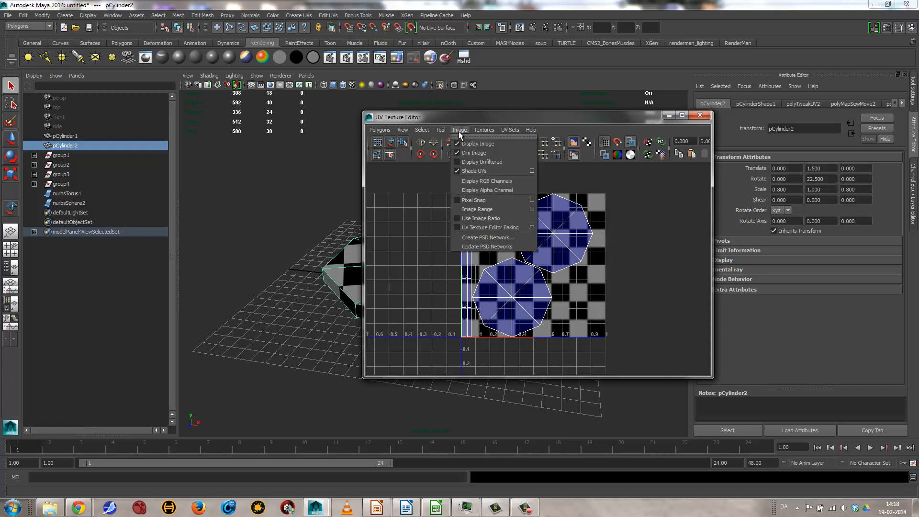
pyautogui.moveTo(441, 132)
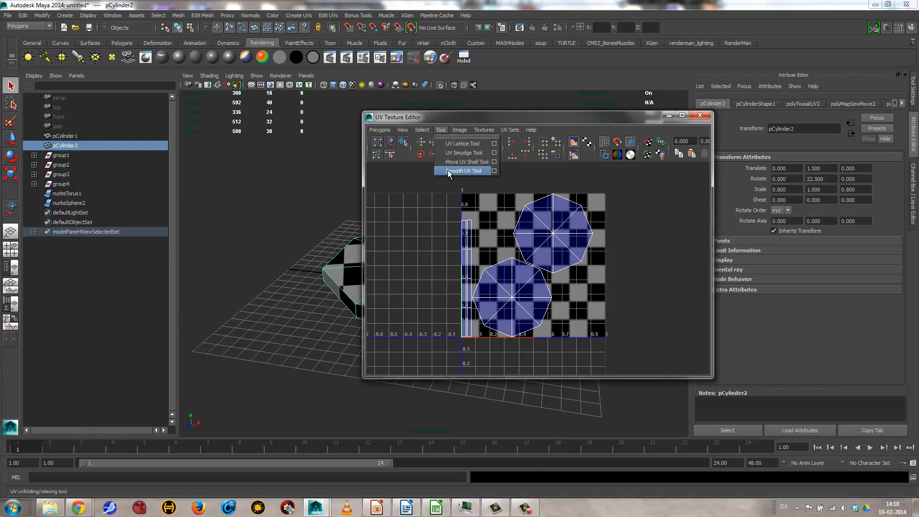
pyautogui.click(494, 171)
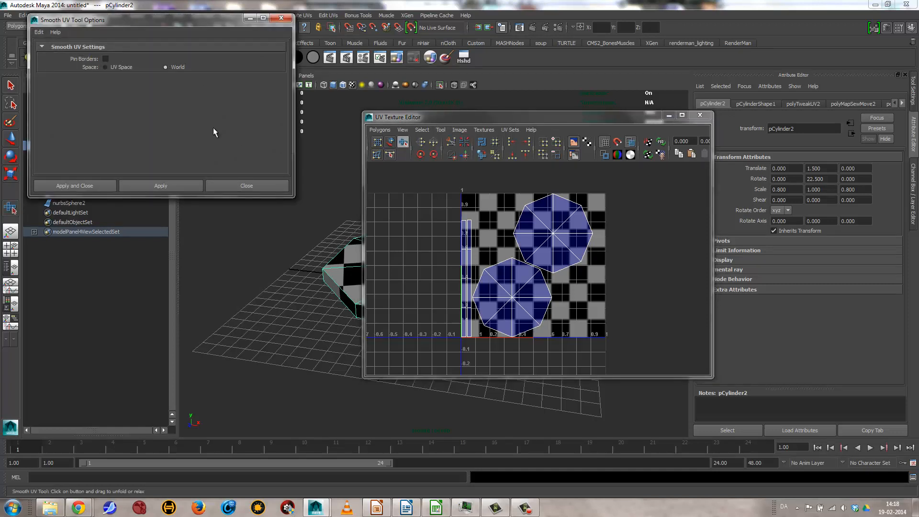
pyautogui.click(222, 185)
# Step: Try unfolding and relaxing the upper octagon and the side strips with the Smooth UV Tool, and clear the selection
pyautogui.moveTo(558, 240); pyautogui.dragTo(589, 240, button='right')
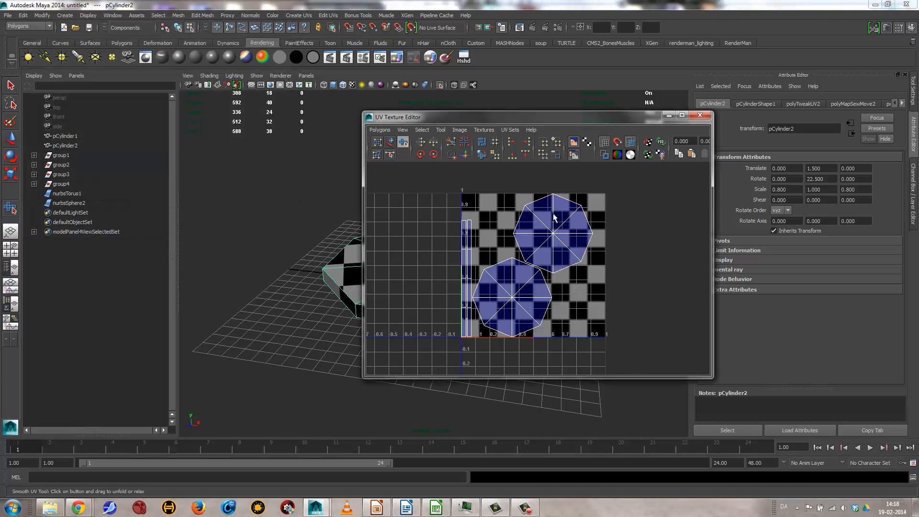
pyautogui.moveTo(545, 192); pyautogui.dragTo(598, 267)
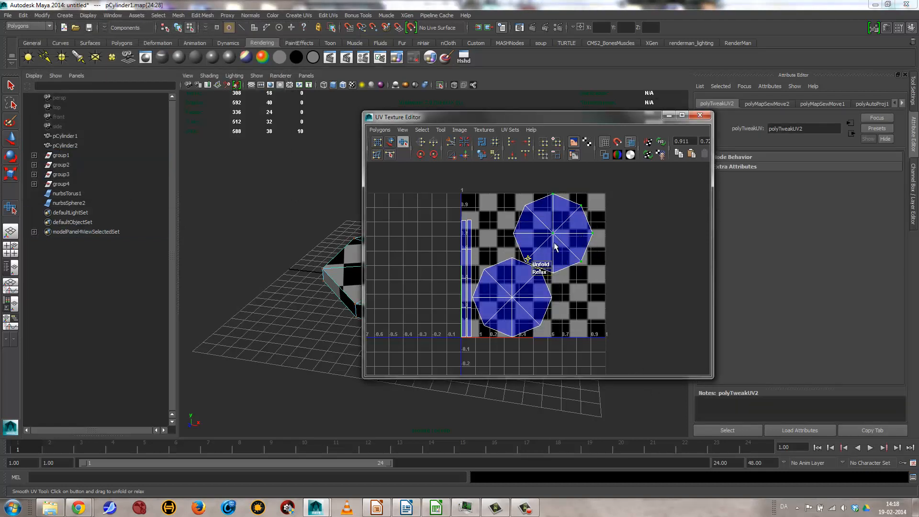
pyautogui.moveTo(453, 187); pyautogui.dragTo(673, 354)
pyautogui.moveTo(459, 341); pyautogui.dragTo(538, 341)
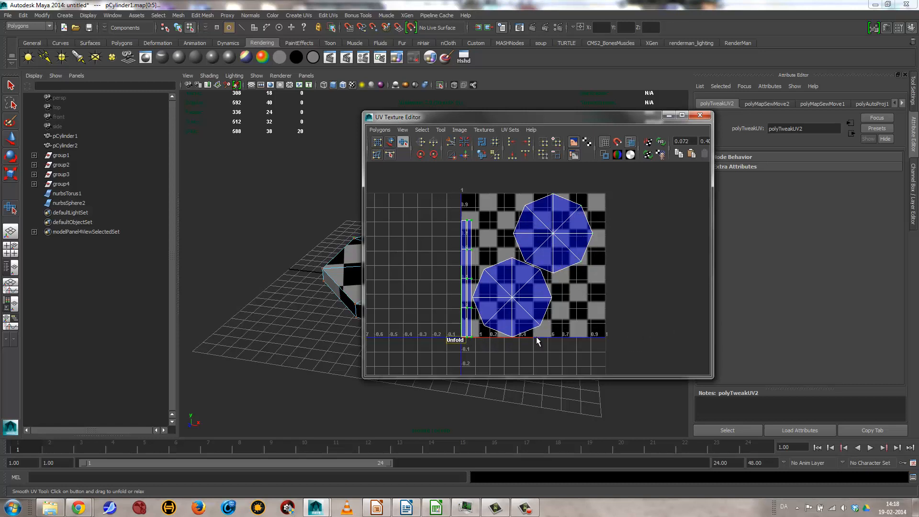
pyautogui.moveTo(627, 335); pyautogui.dragTo(627, 335)
pyautogui.moveTo(454, 350); pyautogui.dragTo(309, 340)
pyautogui.click(634, 184)
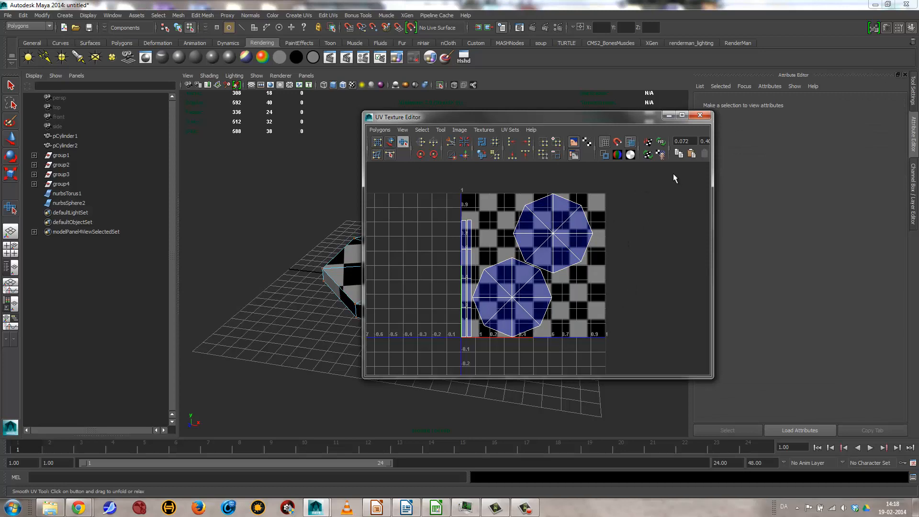
# Step: Close the UV Texture Editor, reselect the octagonal step in object mode and show its blinn1 material attributes
pyautogui.click(700, 115)
pyautogui.moveTo(462, 261); pyautogui.dragTo(494, 231, button='right')
pyautogui.click(493, 231)
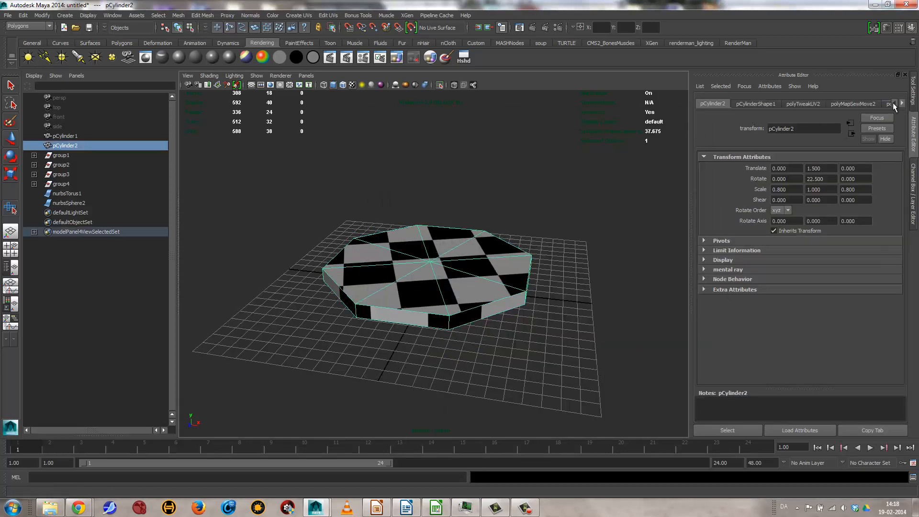
pyautogui.moveTo(405, 247); pyautogui.dragTo(420, 424, button='right')
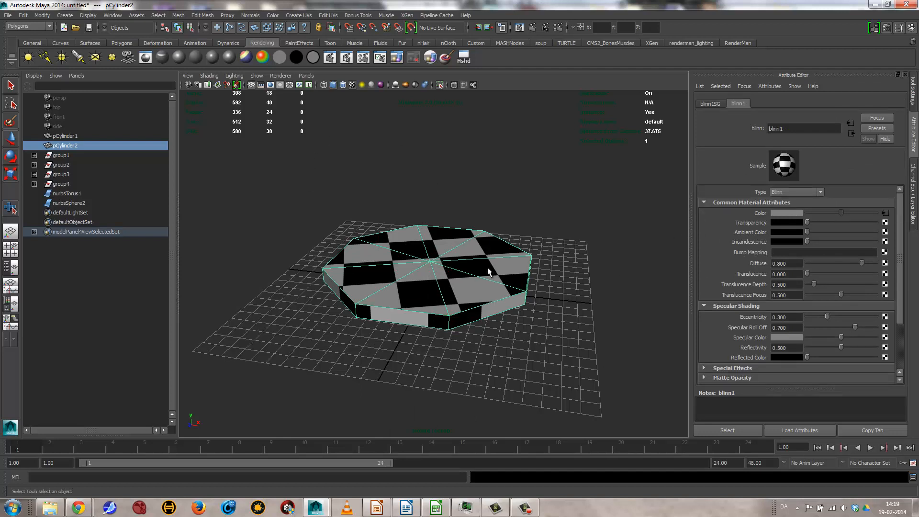
# Step: Switch to the layout with the Hypershade and Node Editor beside the perspective view, and graph blinn1's input and output connections in the Hypershade
pyautogui.click(12, 307)
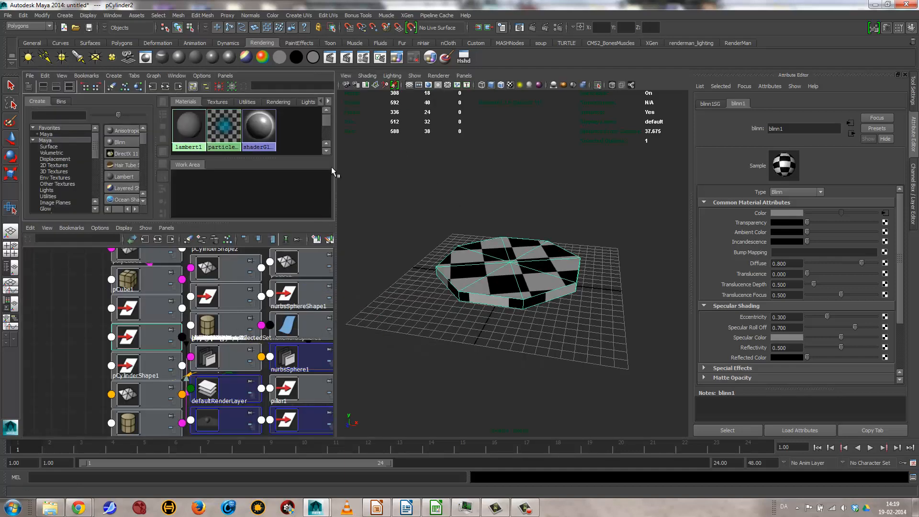
pyautogui.moveTo(334, 172); pyautogui.dragTo(439, 172)
pyautogui.click(525, 376)
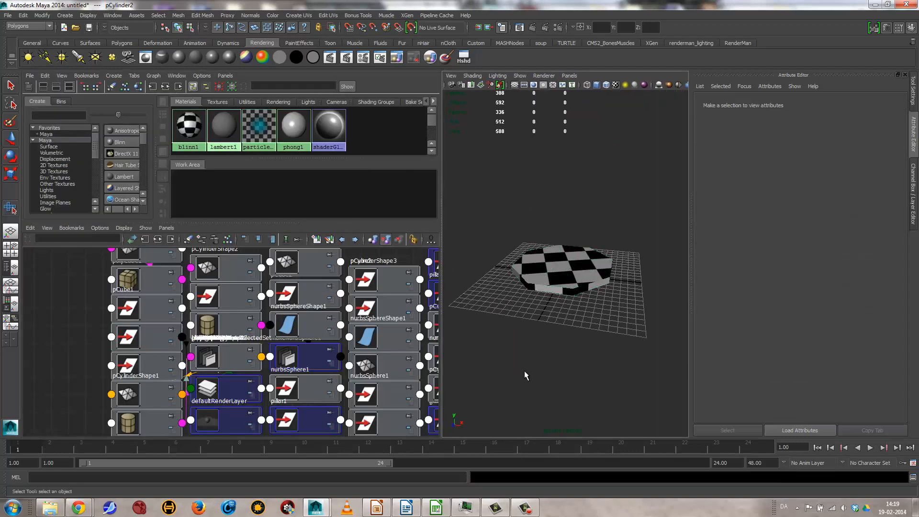
pyautogui.click(558, 265)
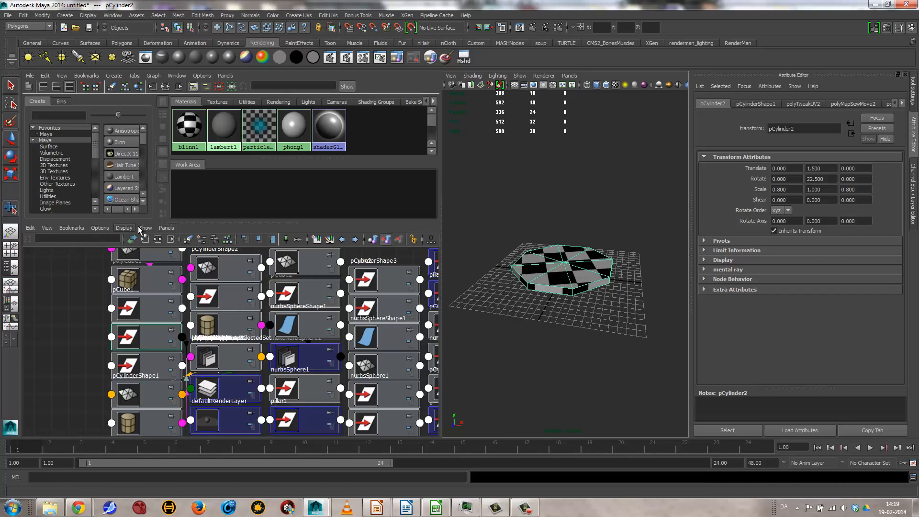
pyautogui.click(189, 126)
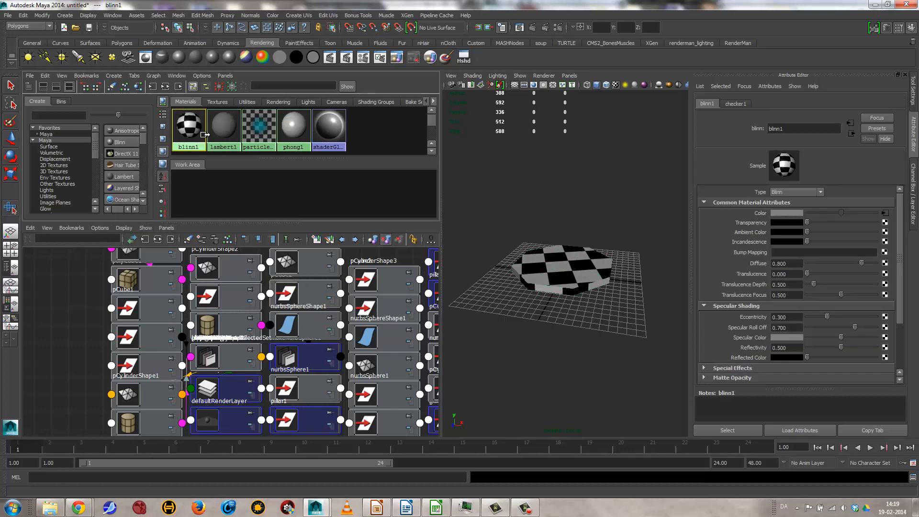
pyautogui.click(168, 87)
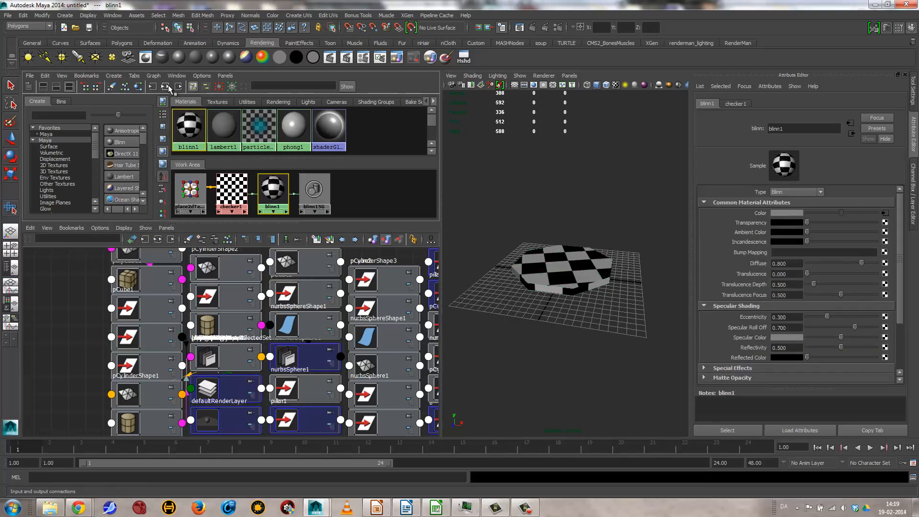
# Step: Clear the Node Editor graph, display blinn1's input and output connections in it, and enlarge its area
pyautogui.moveTo(274, 223); pyautogui.dragTo(274, 370)
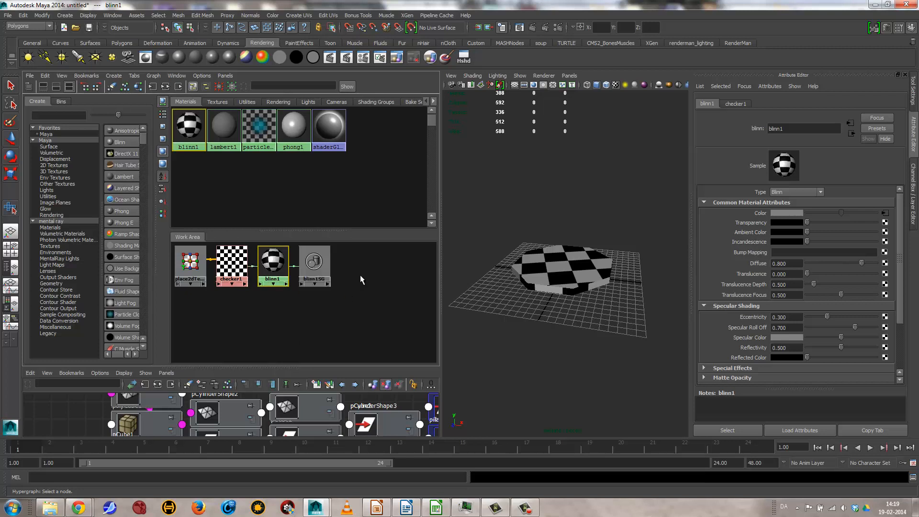
pyautogui.click(188, 386)
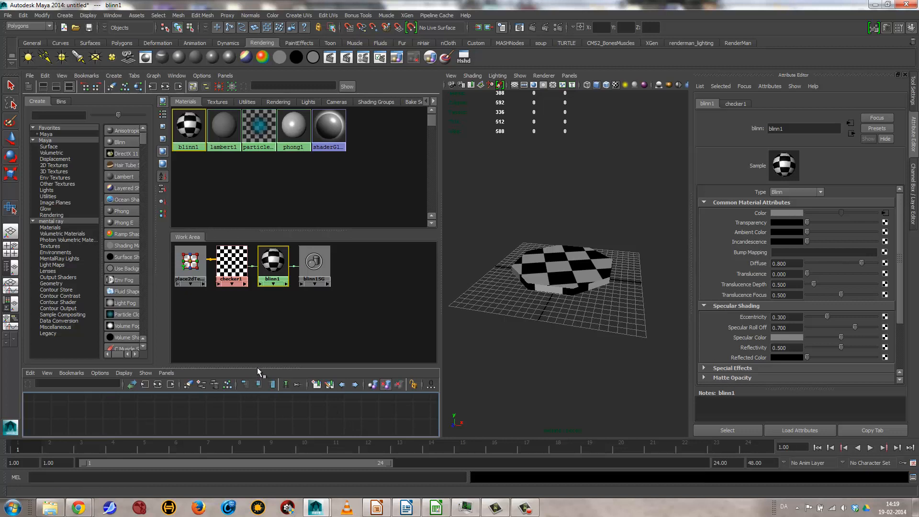
pyautogui.moveTo(257, 367); pyautogui.dragTo(261, 292)
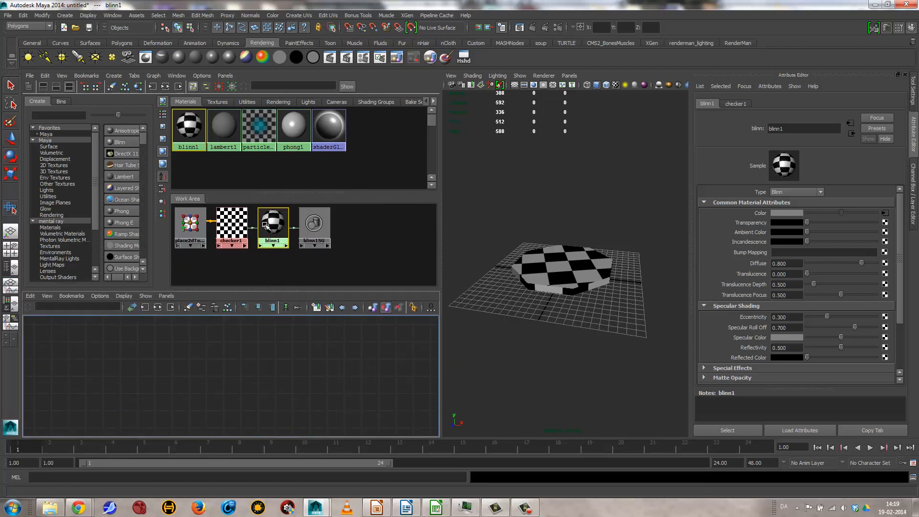
pyautogui.click(158, 307)
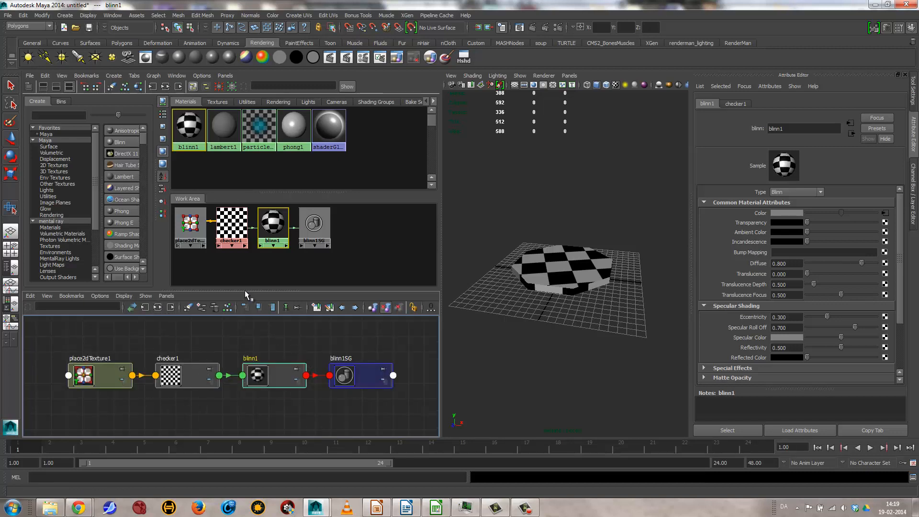
pyautogui.moveTo(245, 290); pyautogui.dragTo(246, 223)
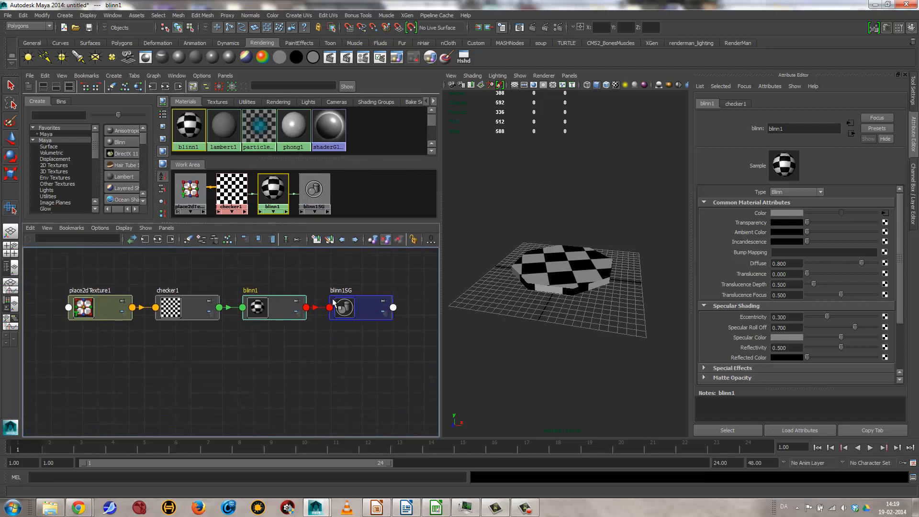
# Step: Expand the blinn1 node to its full attribute list, expand checker1's connections, and examine how checker1 feeds blinn1's Color
pyautogui.click(297, 313)
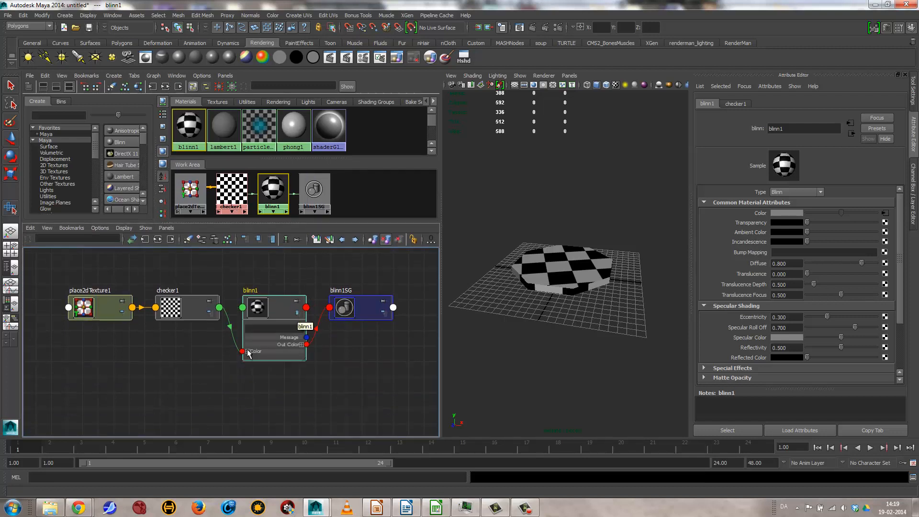
pyautogui.click(297, 312)
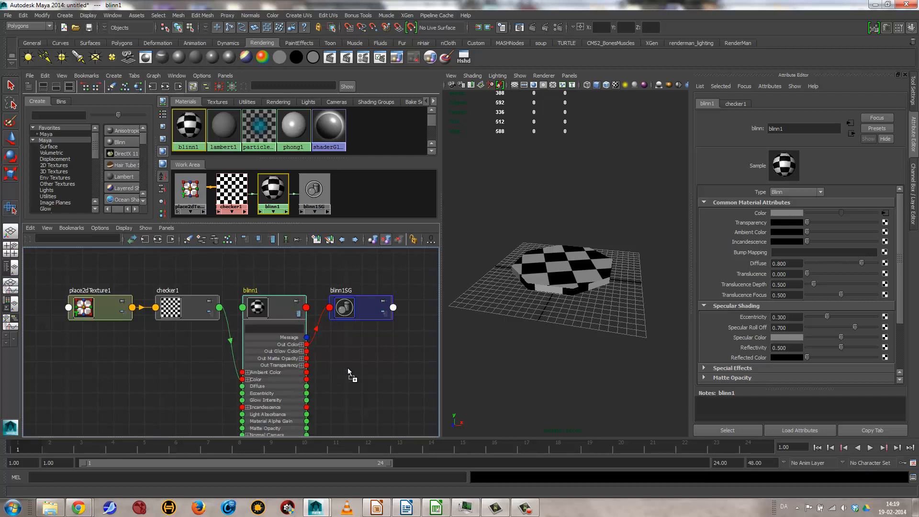
pyautogui.keyDown('alt'); pyautogui.moveTo(340, 381); pyautogui.dragTo(354, 303, button='middle'); pyautogui.keyUp('alt')
pyautogui.moveTo(367, 350)
pyautogui.keyDown('alt'); pyautogui.mouseDown(button='middle')
pyautogui.moveTo(363, 379)
pyautogui.moveTo(368, 342)
pyautogui.mouseUp(button='middle'); pyautogui.keyUp('alt')
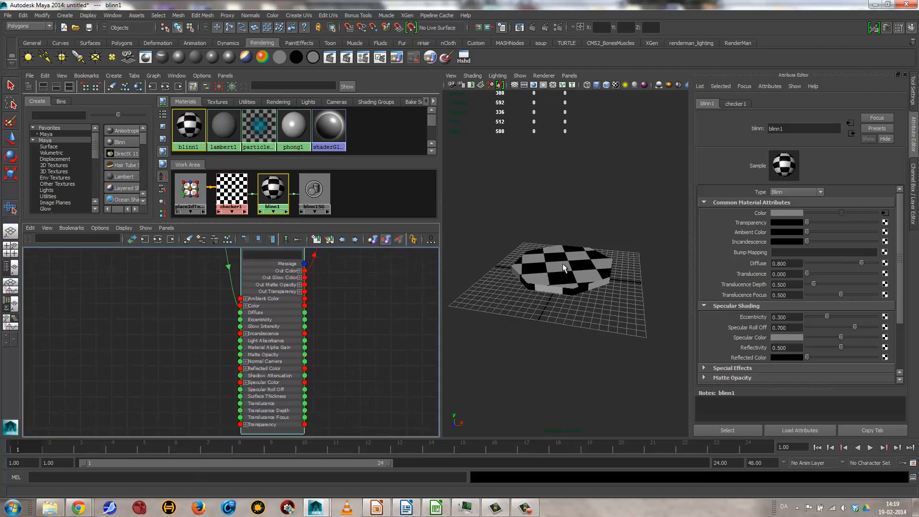
pyautogui.keyDown('alt'); pyautogui.moveTo(345, 285); pyautogui.dragTo(350, 326, button='middle'); pyautogui.keyUp('alt')
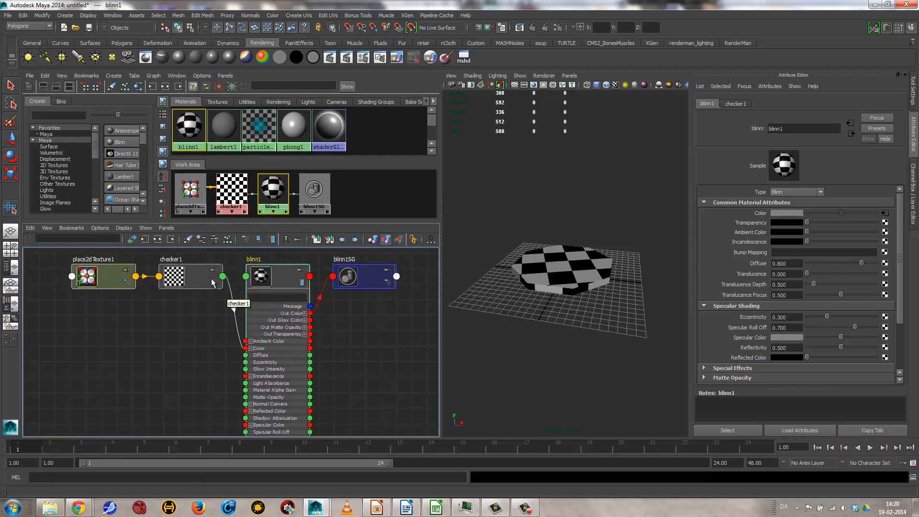
pyautogui.click(214, 283)
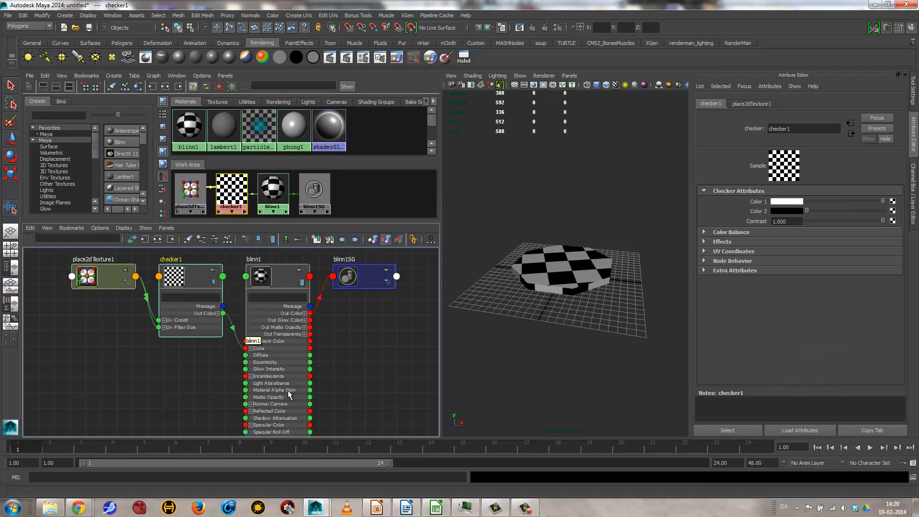
pyautogui.keyDown('alt'); pyautogui.moveTo(288, 389); pyautogui.dragTo(371, 361, button='middle'); pyautogui.keyUp('alt')
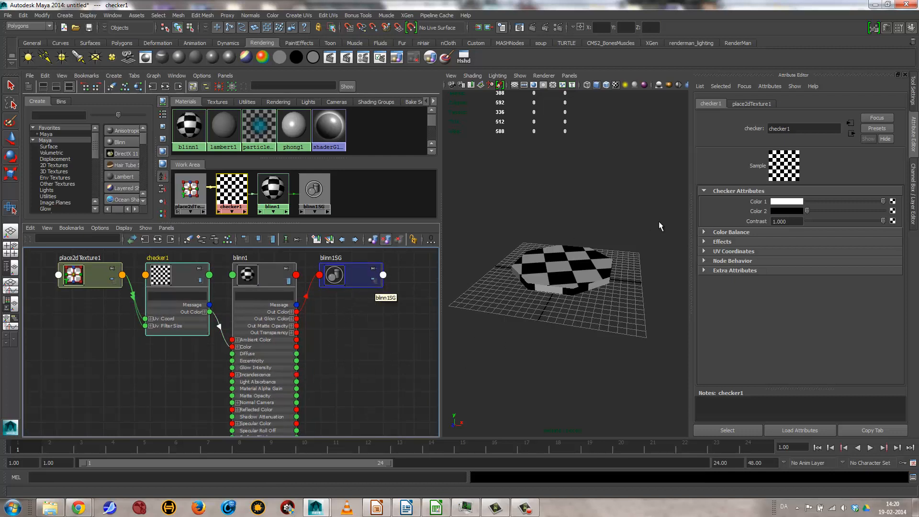
# Step: Map the checker1 texture onto blinn1's Bump Mapping attribute and zoom in on the step's surface
pyautogui.click(261, 274)
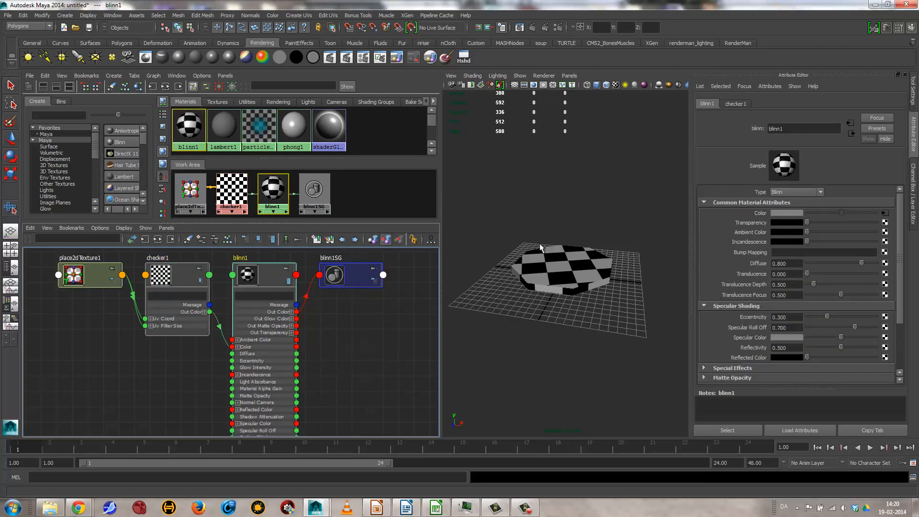
pyautogui.moveTo(239, 184); pyautogui.dragTo(751, 250, button='middle')
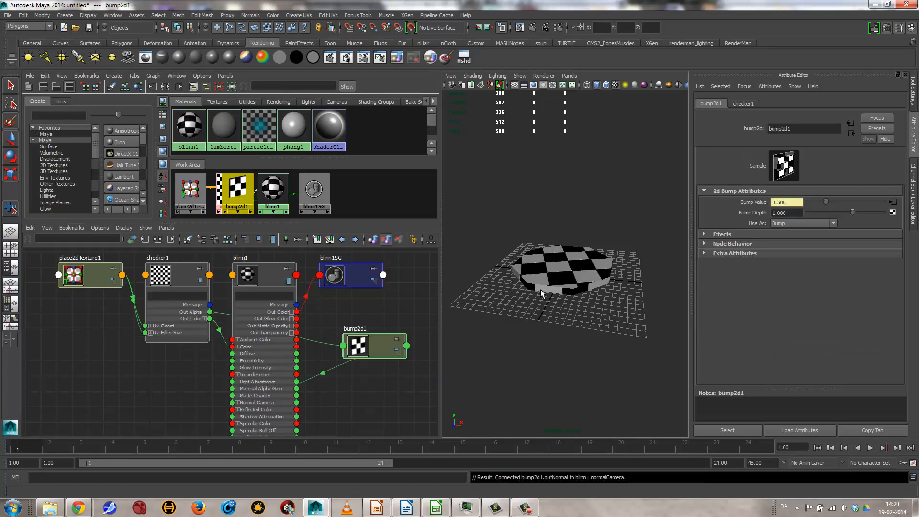
pyautogui.keyDown('alt'); pyautogui.moveTo(541, 293); pyautogui.dragTo(803, 302, button='right'); pyautogui.keyUp('alt')
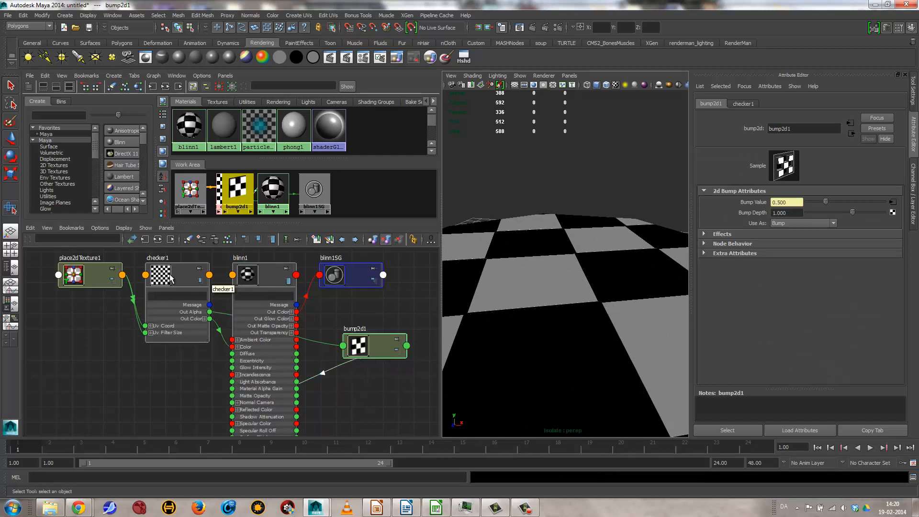
# Step: Lighten checker1's Color 2 to dark grey and examine the bump along the edges of the squares
pyautogui.click(192, 289)
pyautogui.moveTo(809, 210); pyautogui.dragTo(829, 209)
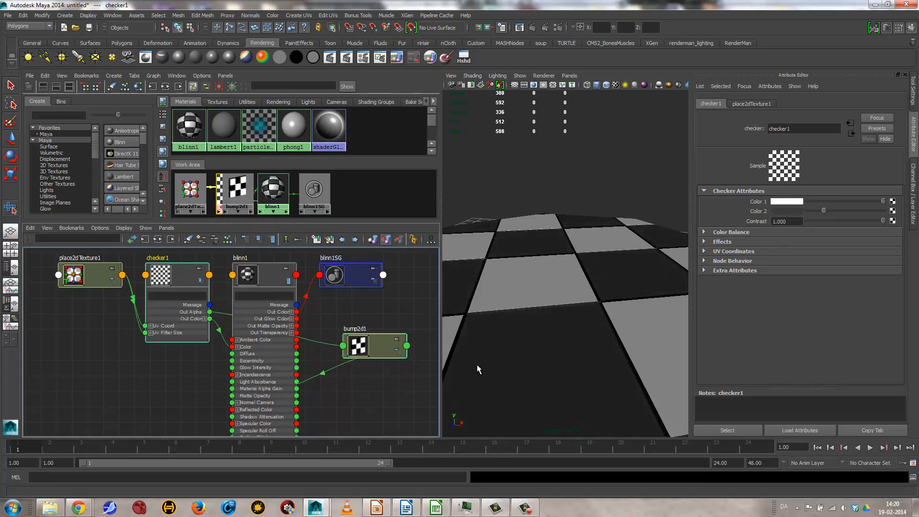
pyautogui.keyDown('alt'); pyautogui.moveTo(472, 366); pyautogui.dragTo(607, 363, button='right'); pyautogui.keyUp('alt')
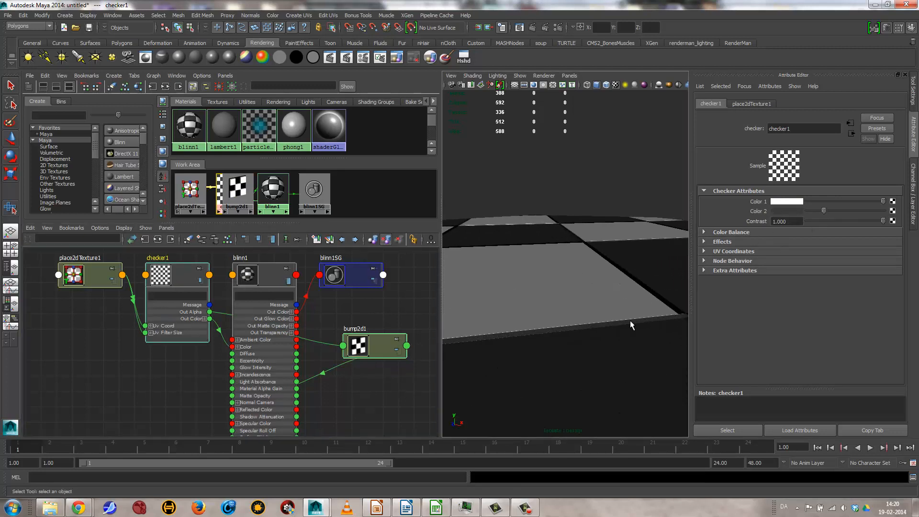
pyautogui.keyDown('alt'); pyautogui.moveTo(589, 287); pyautogui.dragTo(540, 318); pyautogui.keyUp('alt')
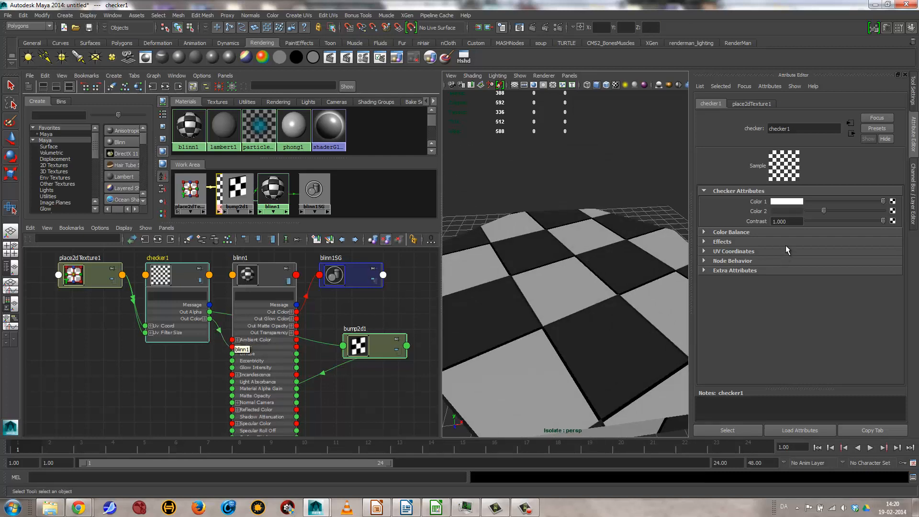
# Step: Break blinn1's Bump Mapping connection and darken checker1's Color 2 back to black
pyautogui.click(259, 275)
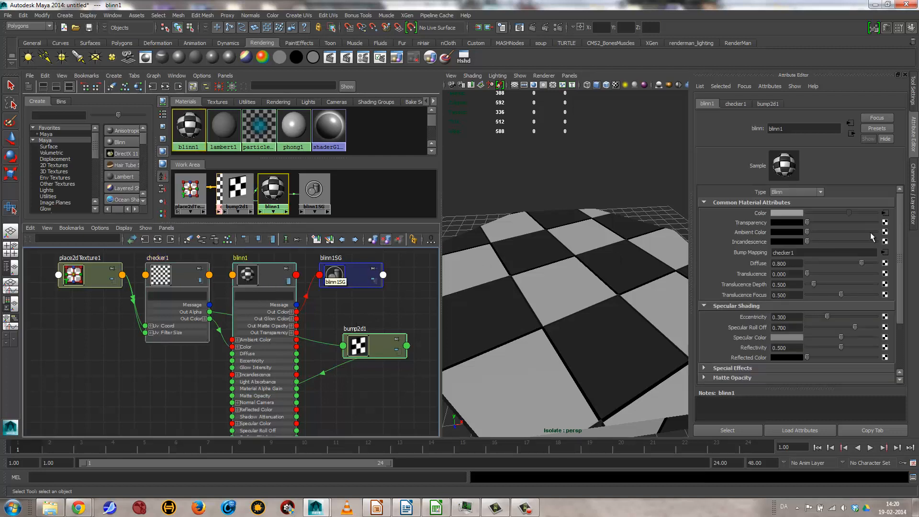
pyautogui.rightClick(742, 255)
pyautogui.click(773, 277)
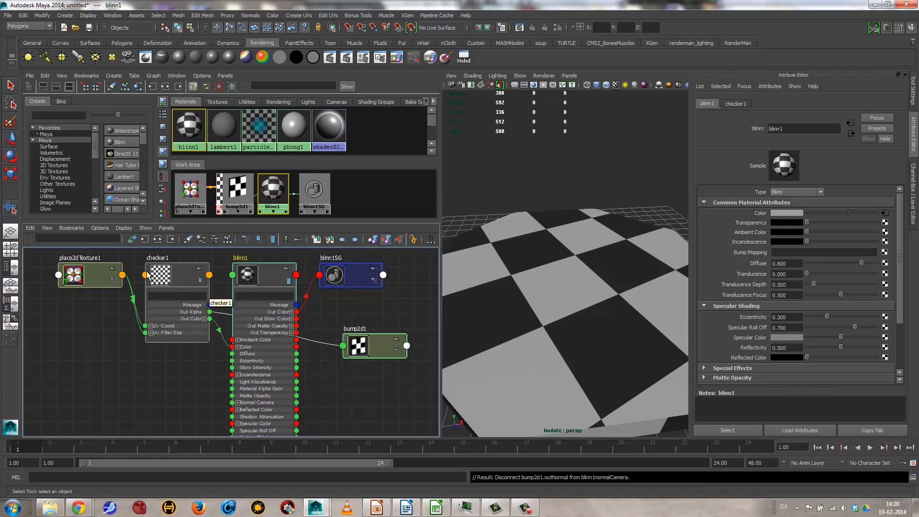
pyautogui.click(162, 276)
pyautogui.moveTo(824, 211); pyautogui.dragTo(811, 214)
# Step: Assign a Fractal texture to blinn1's Bump Mapping
pyautogui.click(293, 282)
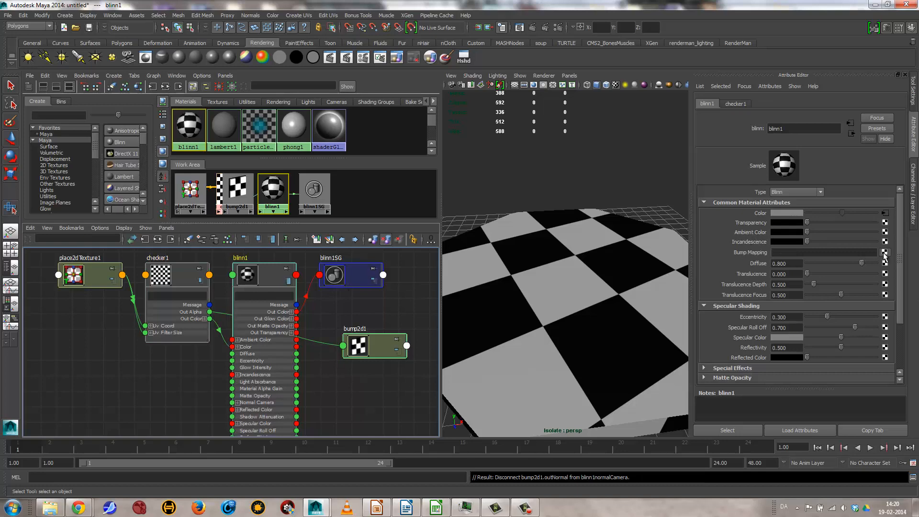
pyautogui.click(885, 254)
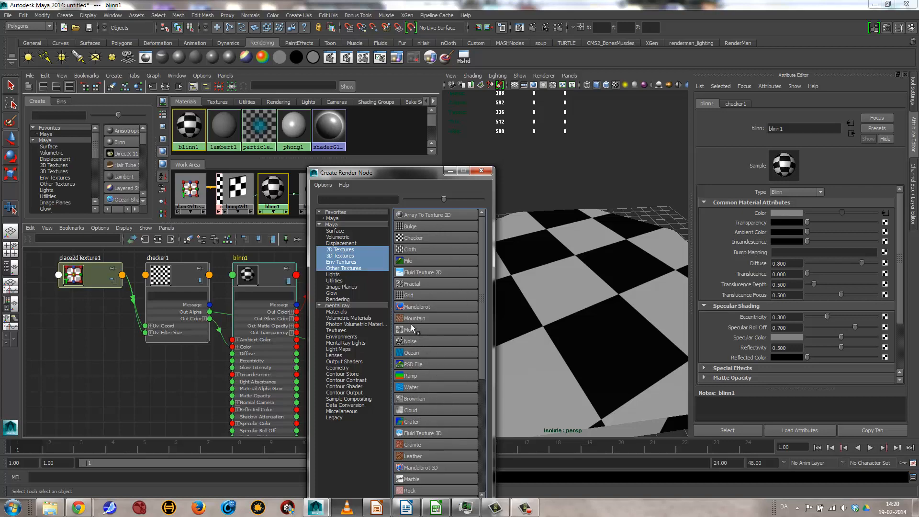
pyautogui.click(409, 283)
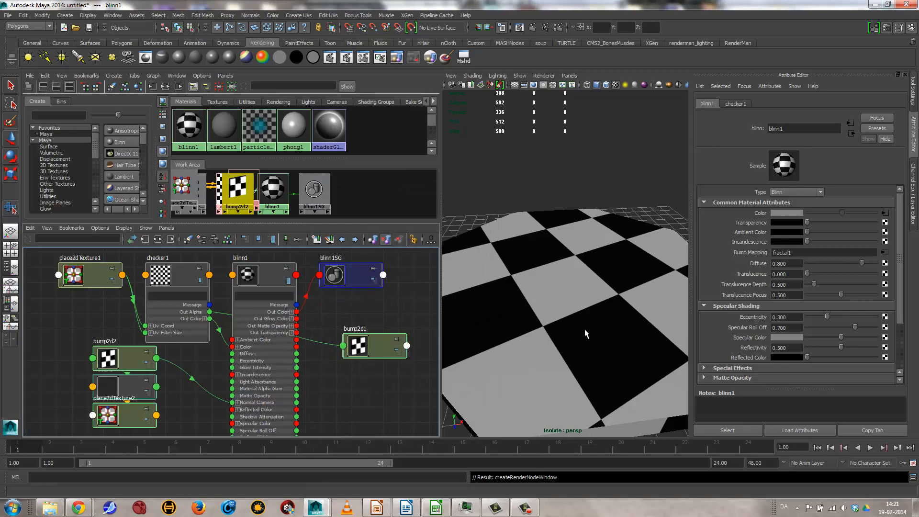
# Step: Inspect the fractal bump on the step and lower bump2d2's Bump Depth to 0.031
pyautogui.keyDown('alt'); pyautogui.moveTo(571, 379); pyautogui.dragTo(572, 353); pyautogui.keyUp('alt')
pyautogui.keyDown('alt'); pyautogui.moveTo(533, 355); pyautogui.dragTo(593, 335, button='right'); pyautogui.keyUp('alt')
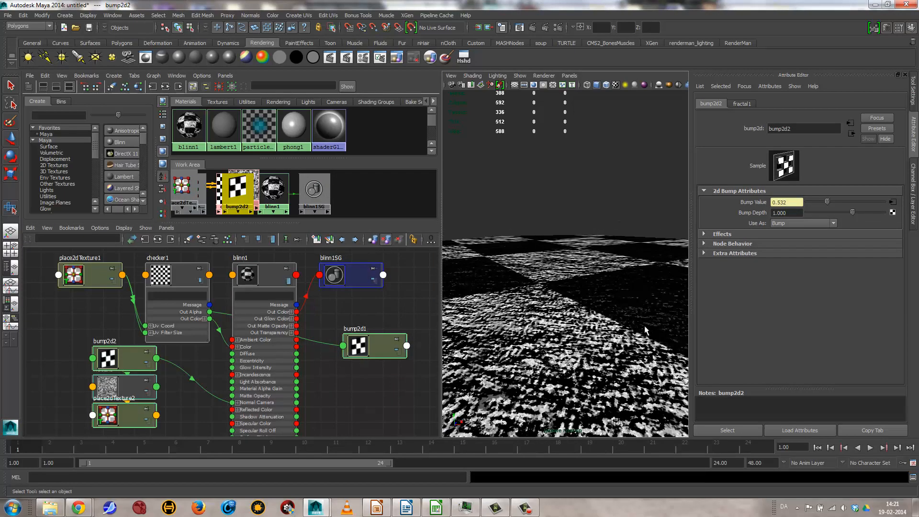
pyautogui.keyDown('alt'); pyautogui.moveTo(623, 311); pyautogui.dragTo(665, 349); pyautogui.keyUp('alt')
pyautogui.keyDown('alt'); pyautogui.moveTo(665, 349); pyautogui.dragTo(556, 339, button='right'); pyautogui.keyUp('alt')
pyautogui.keyDown('alt'); pyautogui.moveTo(556, 339); pyautogui.dragTo(792, 357); pyautogui.keyUp('alt')
pyautogui.keyDown('alt'); pyautogui.moveTo(641, 307); pyautogui.dragTo(550, 293); pyautogui.keyUp('alt')
pyautogui.keyDown('alt'); pyautogui.moveTo(581, 310); pyautogui.dragTo(619, 319, button='right'); pyautogui.keyUp('alt')
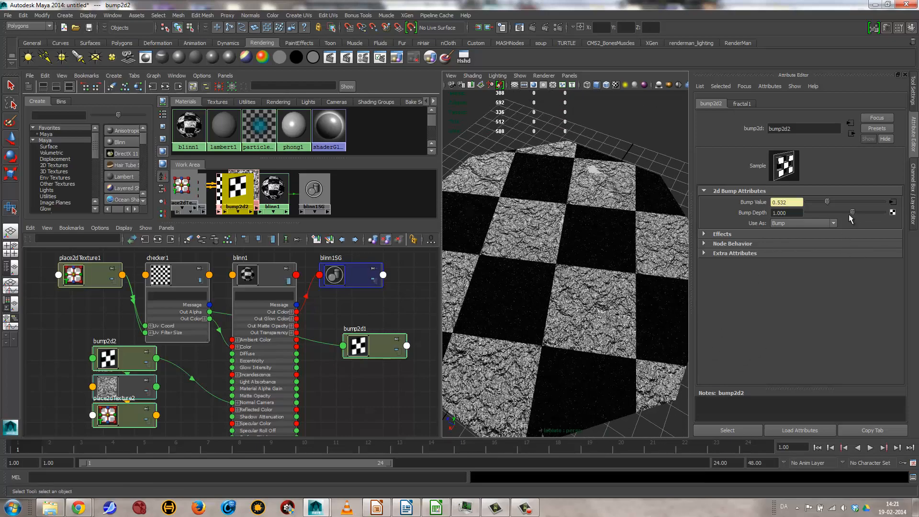
pyautogui.moveTo(853, 218); pyautogui.dragTo(846, 218)
# Step: Examine the softened fractal bump on the octagonal step up close, from the side and from above
pyautogui.keyDown('alt'); pyautogui.moveTo(603, 318); pyautogui.dragTo(554, 303); pyautogui.keyUp('alt')
pyautogui.keyDown('alt'); pyautogui.moveTo(554, 303); pyautogui.dragTo(717, 313, button='right'); pyautogui.keyUp('alt')
pyautogui.keyDown('alt'); pyautogui.moveTo(642, 299); pyautogui.dragTo(631, 331); pyautogui.keyUp('alt')
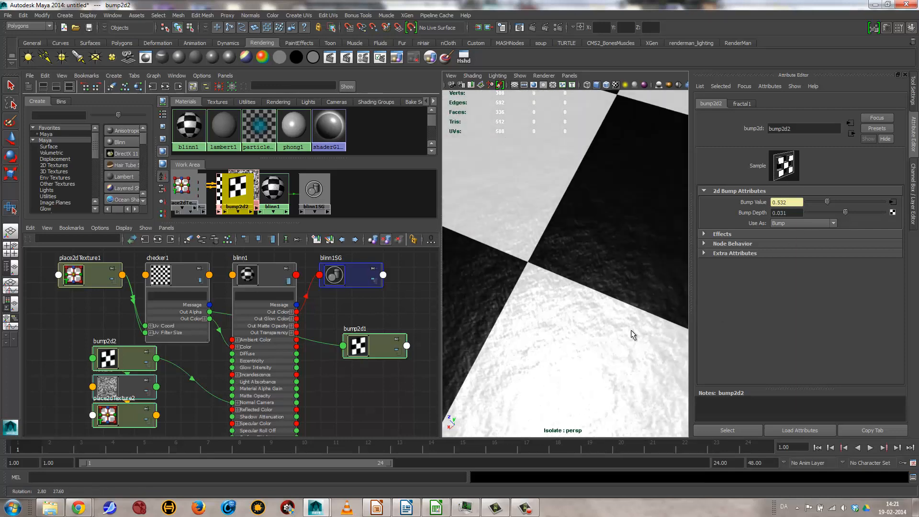
pyautogui.keyDown('alt'); pyautogui.moveTo(631, 331); pyautogui.dragTo(392, 329, button='right'); pyautogui.keyUp('alt')
pyautogui.keyDown('alt'); pyautogui.moveTo(608, 342); pyautogui.dragTo(593, 316); pyautogui.keyUp('alt')
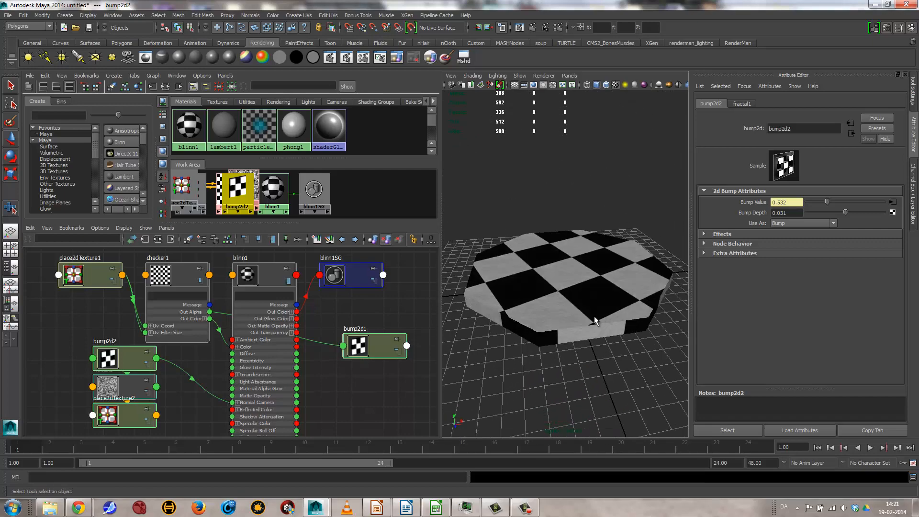
pyautogui.keyDown('alt'); pyautogui.moveTo(594, 316); pyautogui.dragTo(736, 335, button='right'); pyautogui.keyUp('alt')
pyautogui.keyDown('alt'); pyautogui.moveTo(565, 265); pyautogui.dragTo(610, 243, button='middle'); pyautogui.keyUp('alt')
pyautogui.keyDown('alt'); pyautogui.moveTo(611, 243); pyautogui.dragTo(512, 244, button='right'); pyautogui.keyUp('alt')
pyautogui.keyDown('alt'); pyautogui.moveTo(512, 244); pyautogui.dragTo(558, 305); pyautogui.keyUp('alt')
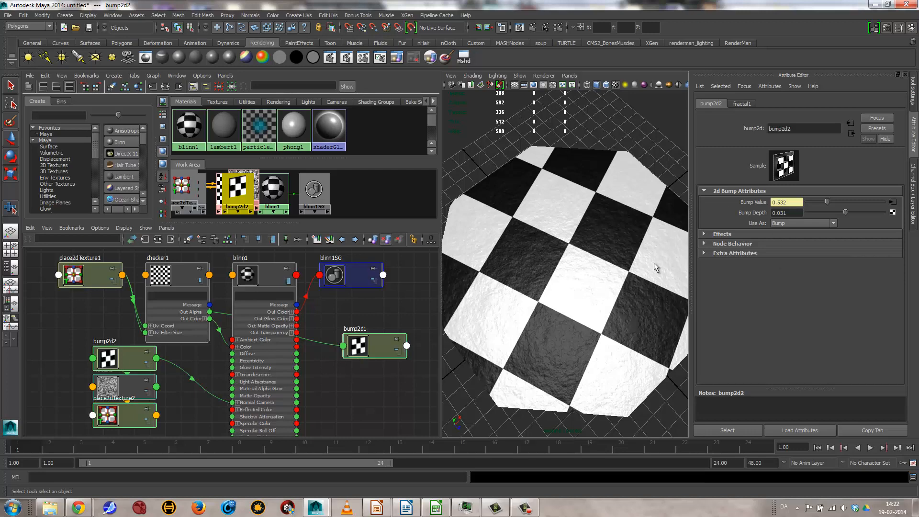
# Step: Review the Use As options of bump2d2, keeping Bump, and inspect the bumpy checker surface closer up
pyautogui.click(792, 224)
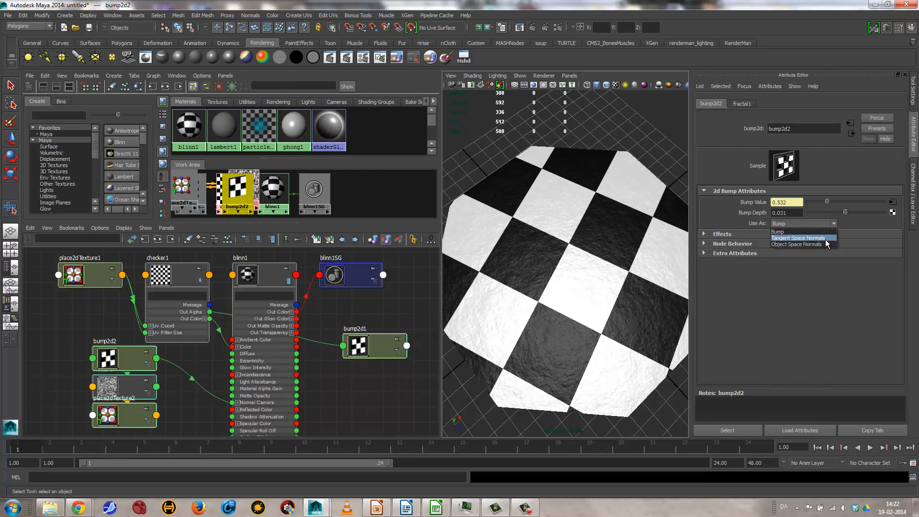
pyautogui.click(800, 268)
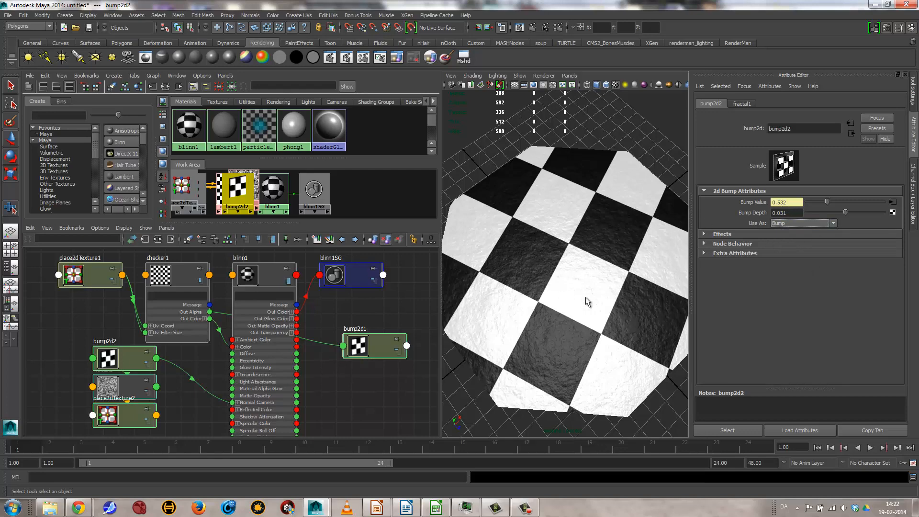
pyautogui.keyDown('alt'); pyautogui.moveTo(586, 330); pyautogui.dragTo(588, 307); pyautogui.keyUp('alt')
pyautogui.keyDown('alt'); pyautogui.moveTo(588, 306); pyautogui.dragTo(636, 329, button='right'); pyautogui.keyUp('alt')
pyautogui.keyDown('alt'); pyautogui.moveTo(616, 299); pyautogui.dragTo(622, 363); pyautogui.keyUp('alt')
pyautogui.moveTo(843, 209); pyautogui.dragTo(846, 215)
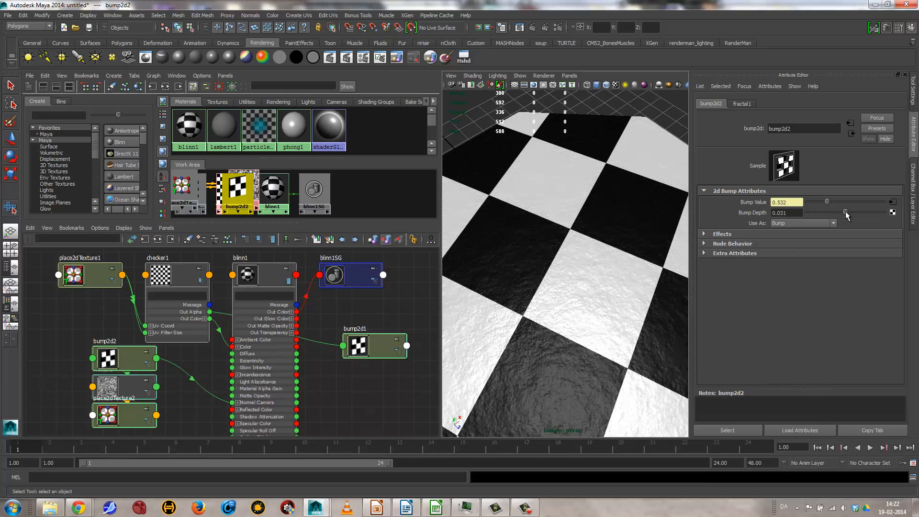
# Step: Set the fractal1 texture's Amplitude to 0.660 and its Ratio to 0.799
pyautogui.click(738, 104)
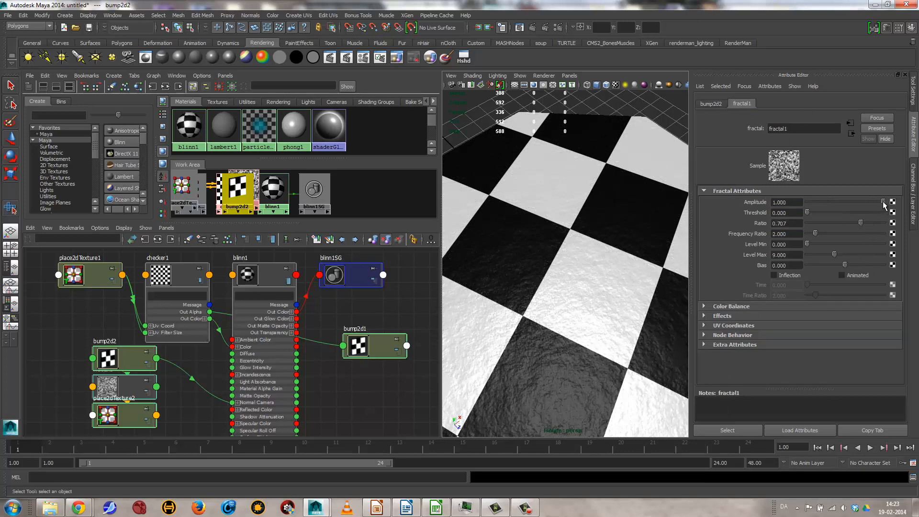
pyautogui.moveTo(883, 201); pyautogui.dragTo(786, 206)
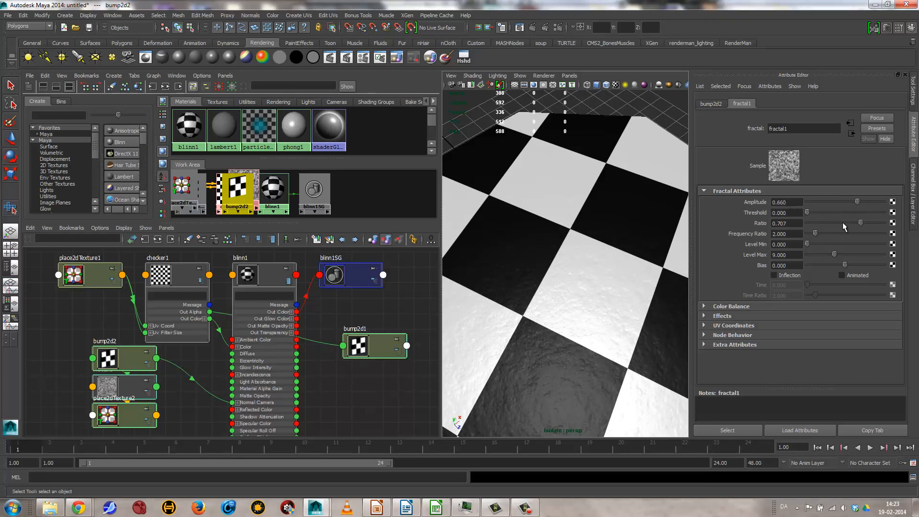
pyautogui.moveTo(846, 220); pyautogui.dragTo(867, 218)
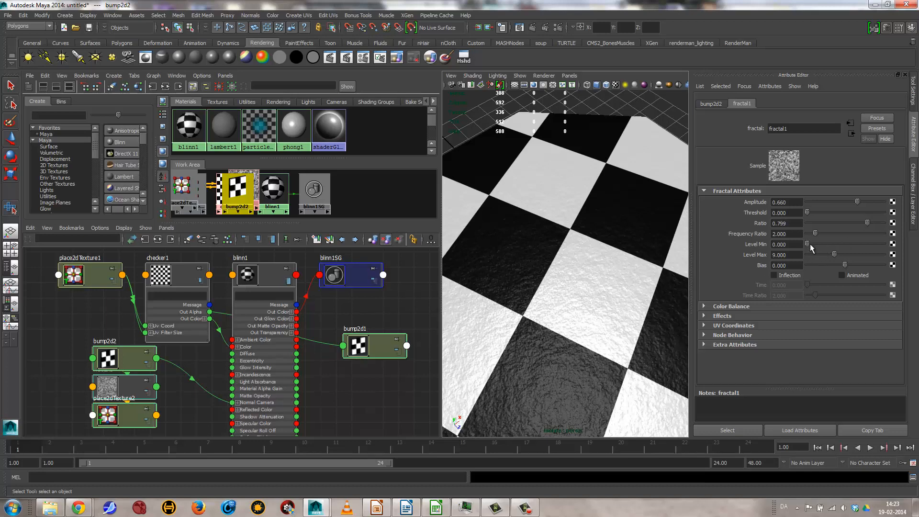
# Step: Try a fractal1 Level Min of 13.050, inspect the bump on the step, and settle on 3.931
pyautogui.moveTo(830, 245)
pyautogui.mouseDown()
pyautogui.moveTo(856, 244)
pyautogui.moveTo(805, 245)
pyautogui.moveTo(847, 238)
pyautogui.mouseUp()
pyautogui.keyDown('alt'); pyautogui.moveTo(593, 306); pyautogui.dragTo(596, 297); pyautogui.keyUp('alt')
pyautogui.keyDown('alt'); pyautogui.moveTo(596, 296); pyautogui.dragTo(617, 294, button='middle'); pyautogui.keyUp('alt')
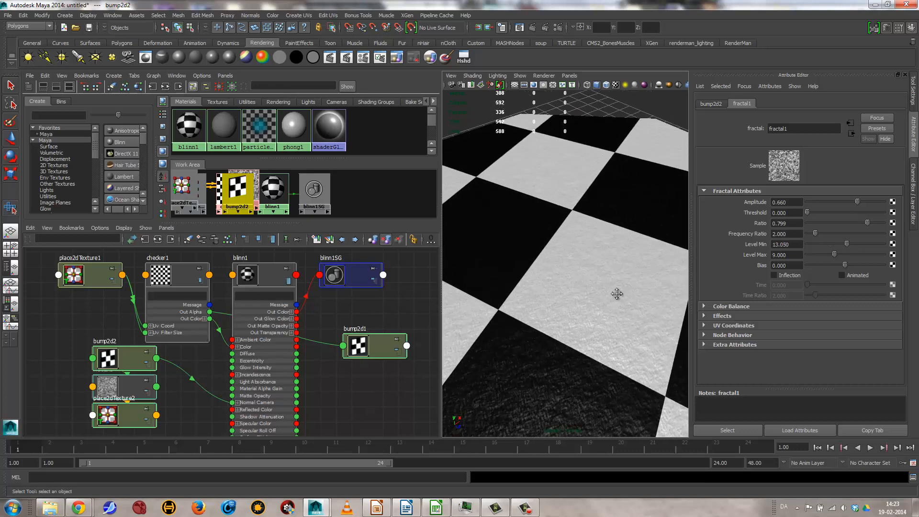
pyautogui.keyDown('alt'); pyautogui.moveTo(617, 294); pyautogui.dragTo(569, 245); pyautogui.keyUp('alt')
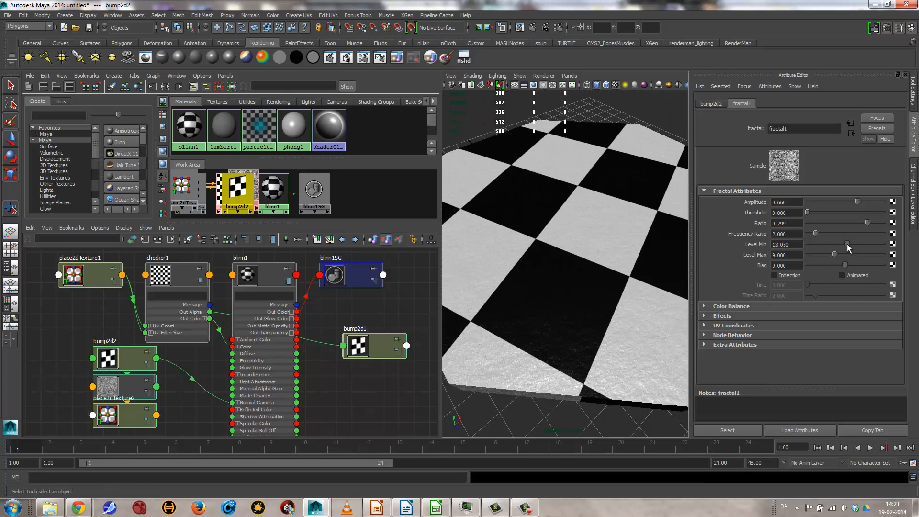
pyautogui.moveTo(848, 245); pyautogui.dragTo(819, 245)
pyautogui.keyDown('alt'); pyautogui.moveTo(616, 252); pyautogui.dragTo(619, 264); pyautogui.keyUp('alt')
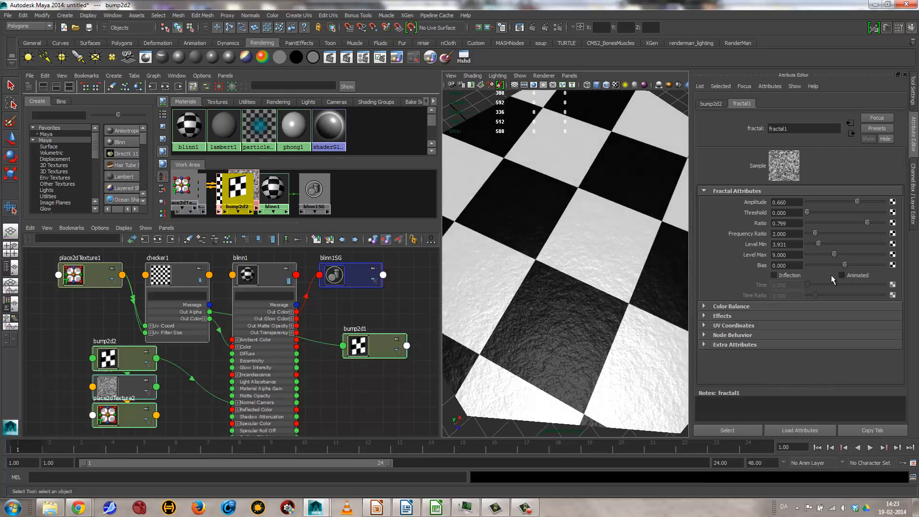
# Step: Enable Inflection on fractal1, set Bias to -0.069, and inspect the bumpy surface up close
pyautogui.moveTo(862, 263); pyautogui.dragTo(830, 266)
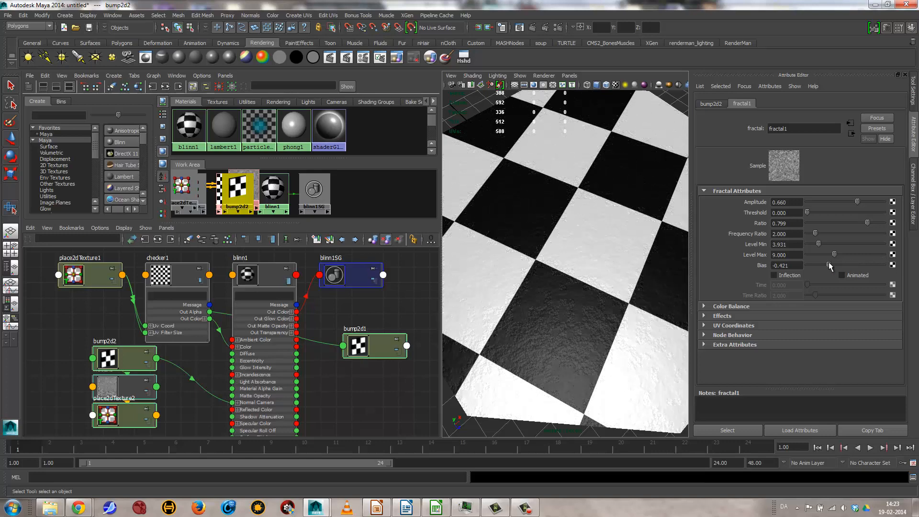
pyautogui.click(787, 272)
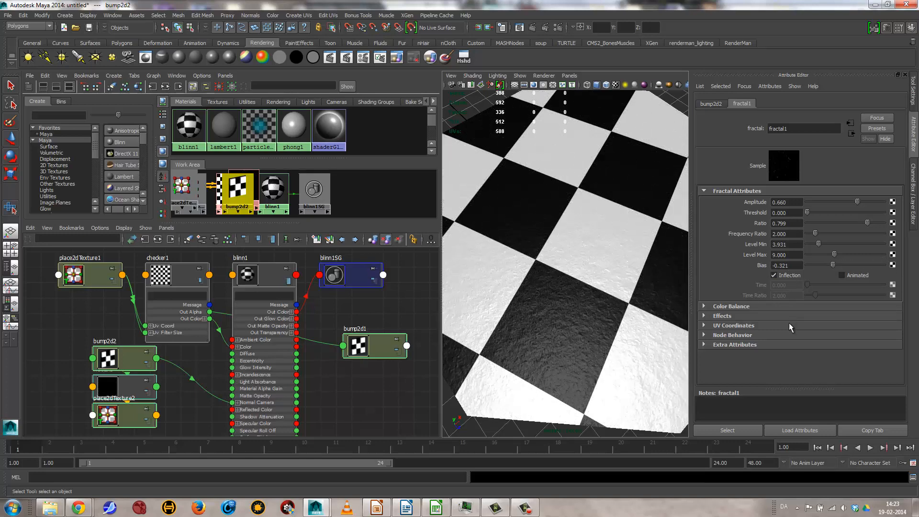
pyautogui.moveTo(832, 264)
pyautogui.mouseDown()
pyautogui.moveTo(854, 262)
pyautogui.moveTo(832, 263)
pyautogui.moveTo(843, 260)
pyautogui.mouseUp()
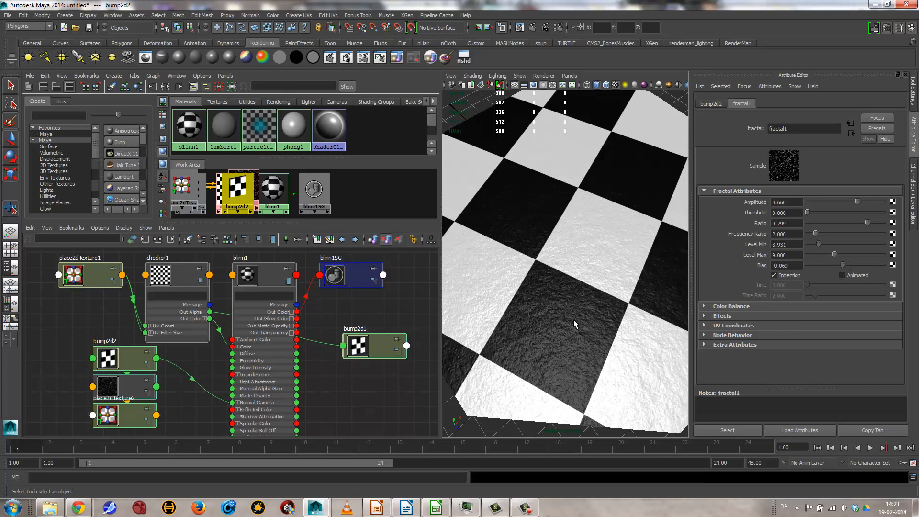
pyautogui.scroll(3, 604, 324)
pyautogui.scroll(1, 604, 325)
pyautogui.keyDown('alt'); pyautogui.moveTo(571, 378); pyautogui.dragTo(541, 300); pyautogui.keyUp('alt')
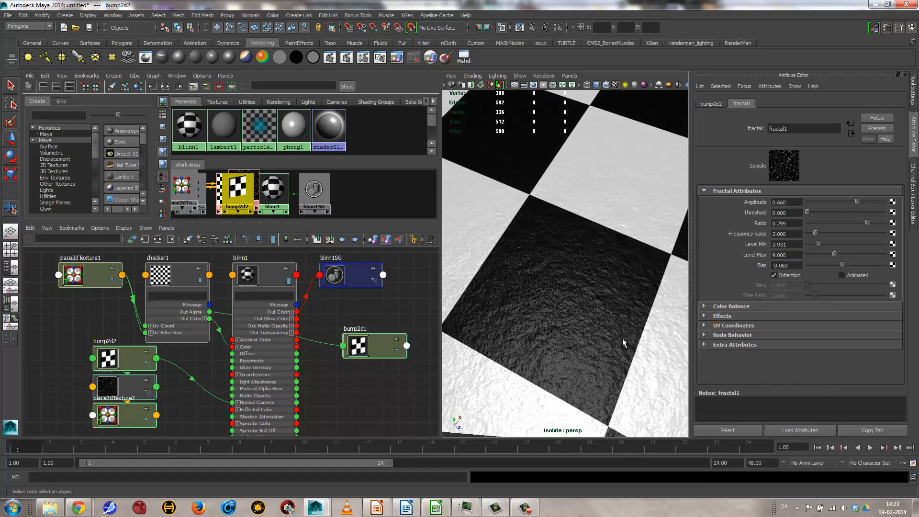
# Step: Turn on Animated for fractal1 and scrub its Time value while checking how the bump changes on the step
pyautogui.click(858, 277)
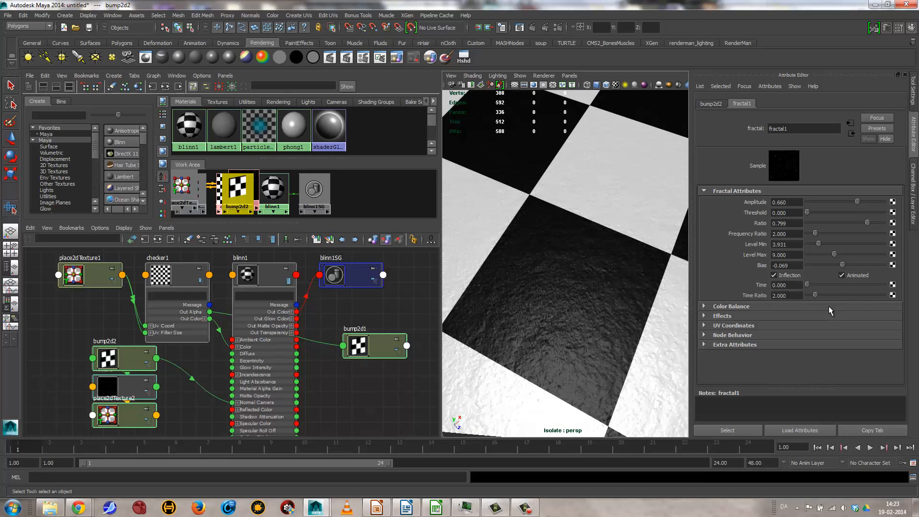
pyautogui.moveTo(808, 285); pyautogui.dragTo(861, 287)
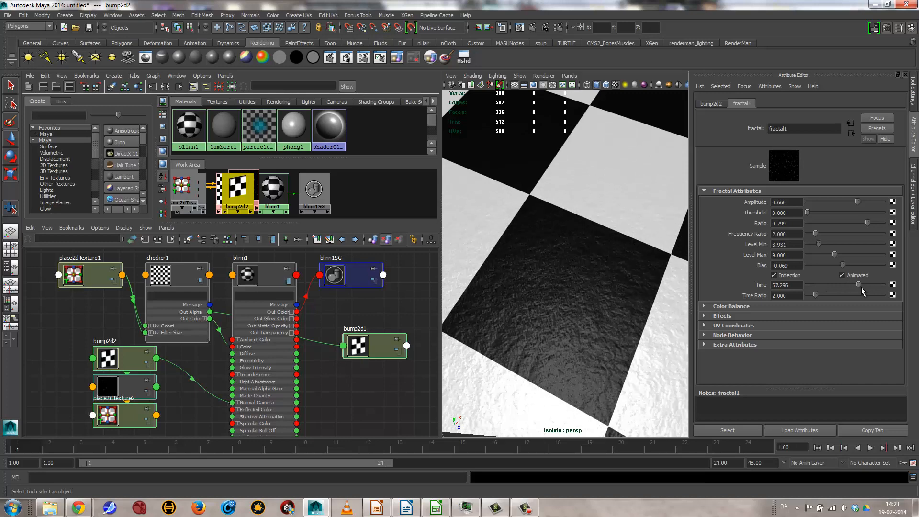
pyautogui.keyDown('alt'); pyautogui.moveTo(641, 374); pyautogui.dragTo(474, 321, button='right'); pyautogui.keyUp('alt')
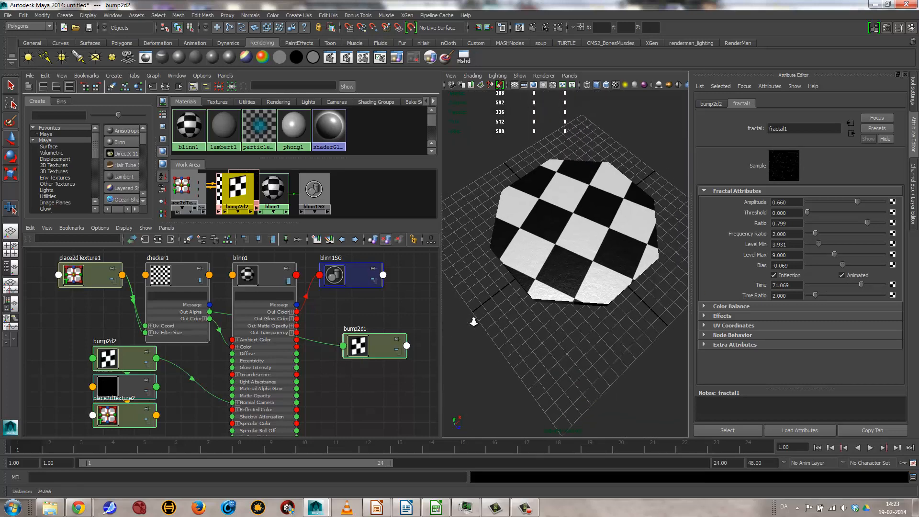
pyautogui.keyDown('alt'); pyautogui.moveTo(547, 268); pyautogui.dragTo(649, 300, button='right'); pyautogui.keyUp('alt')
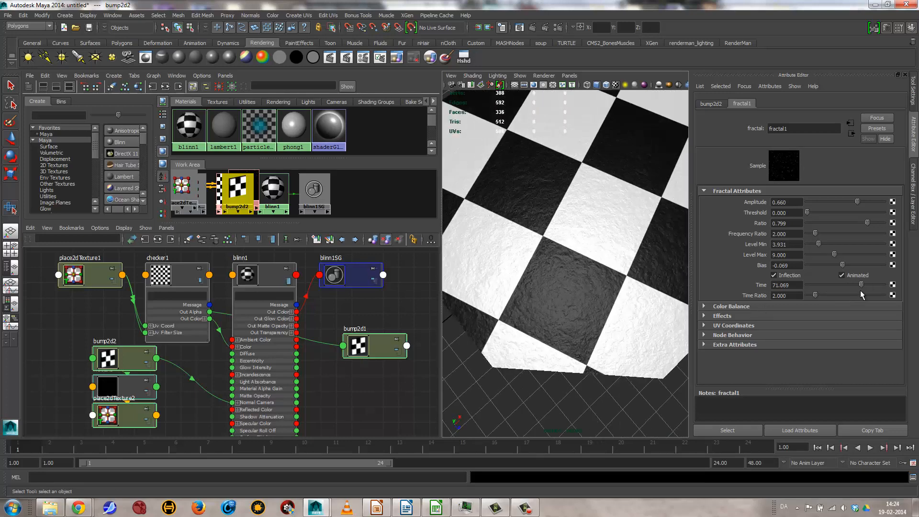
pyautogui.moveTo(861, 288); pyautogui.dragTo(719, 307)
# Step: Open blinn1's attributes from the octagonal step and break the checker texture's connection to Color
pyautogui.click(851, 133)
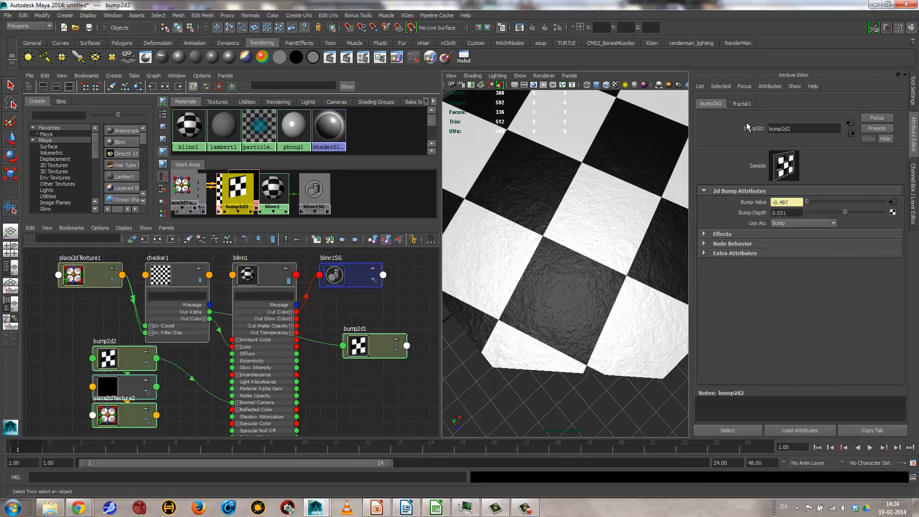
pyautogui.click(490, 218)
pyautogui.keyDown('alt'); pyautogui.moveTo(592, 287); pyautogui.dragTo(605, 237); pyautogui.keyUp('alt')
pyautogui.moveTo(576, 250); pyautogui.dragTo(577, 424, button='right')
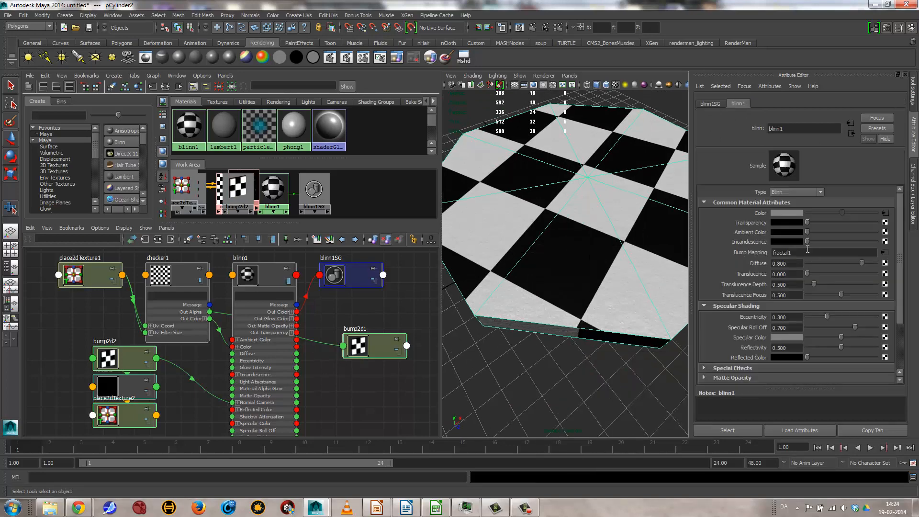
pyautogui.rightClick(762, 212)
pyautogui.click(775, 239)
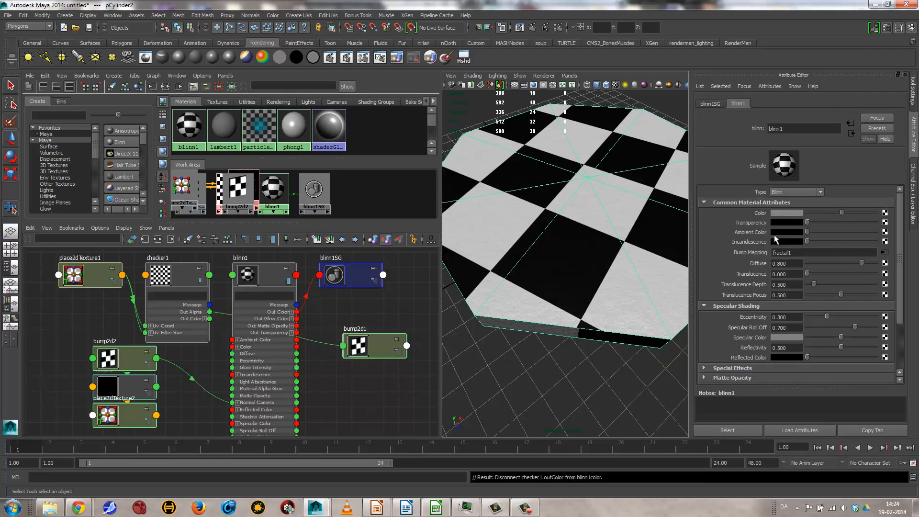
pyautogui.keyDown('alt'); pyautogui.moveTo(550, 209); pyautogui.dragTo(574, 190, button='right'); pyautogui.keyUp('alt')
pyautogui.keyDown('alt'); pyautogui.moveTo(573, 190); pyautogui.dragTo(601, 225); pyautogui.keyUp('alt')
# Step: Assign a File texture to blinn1's Color and load chb.jpg from the Desktop folder as its image
pyautogui.click(885, 213)
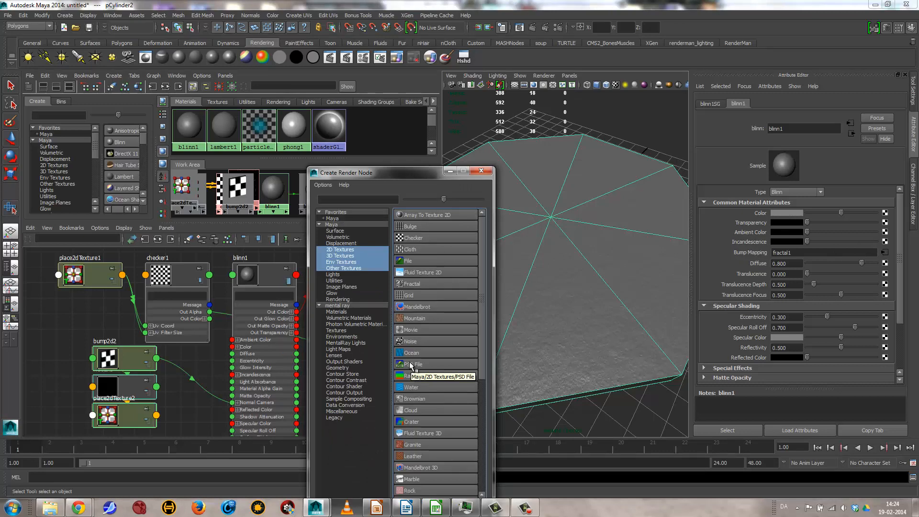
pyautogui.click(412, 262)
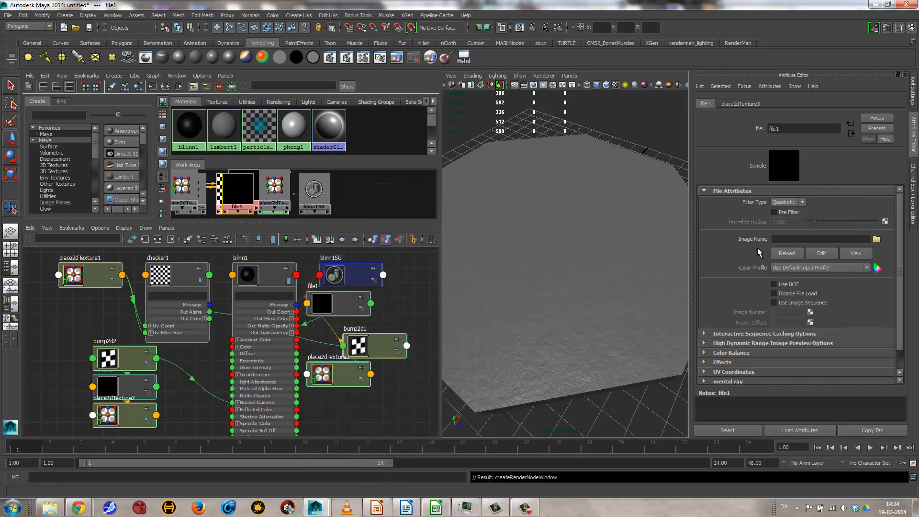
pyautogui.click(877, 240)
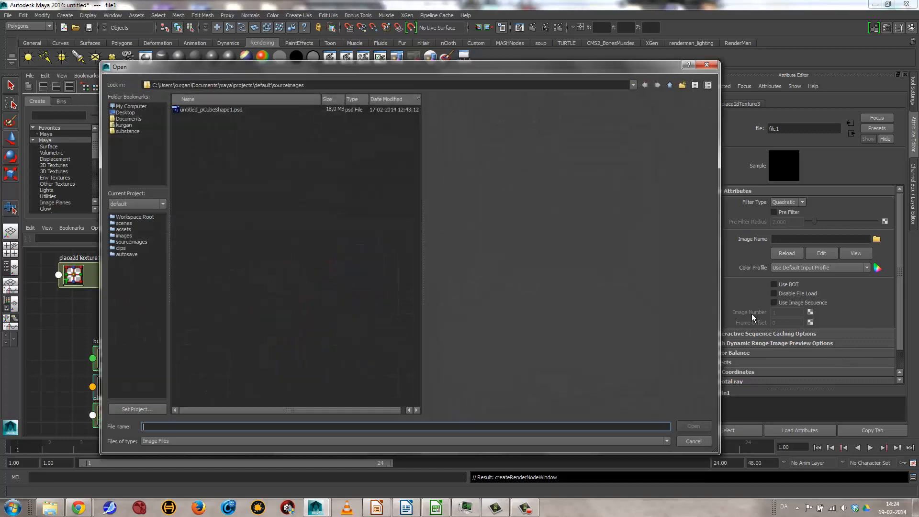
pyautogui.click(125, 112)
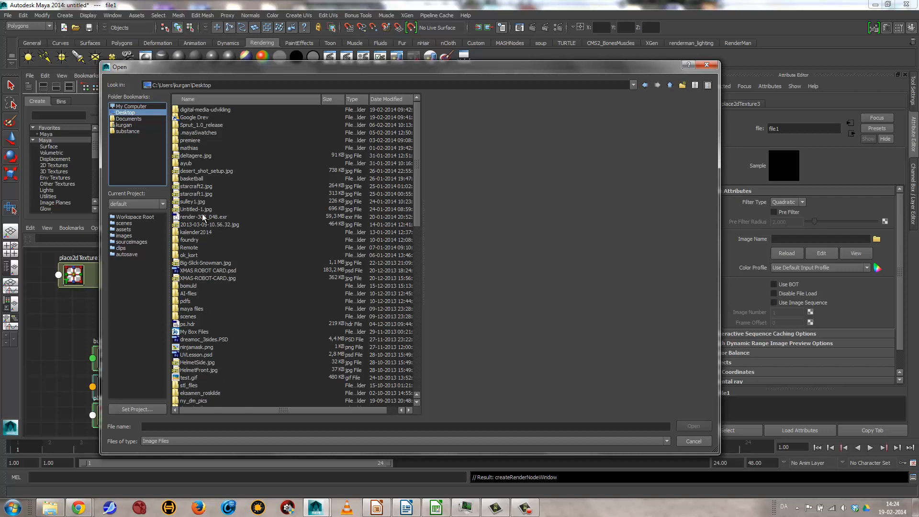
pyautogui.scroll(-9, 255, 190)
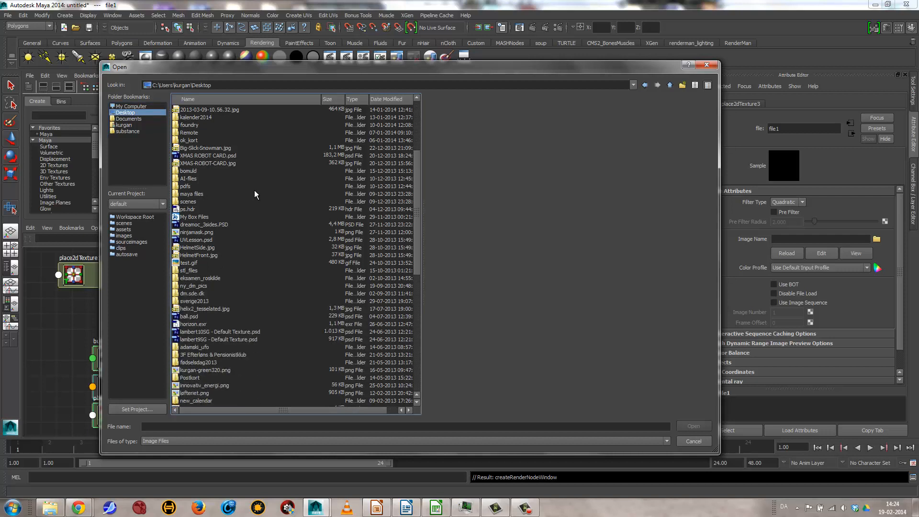
pyautogui.scroll(-2, 273, 292)
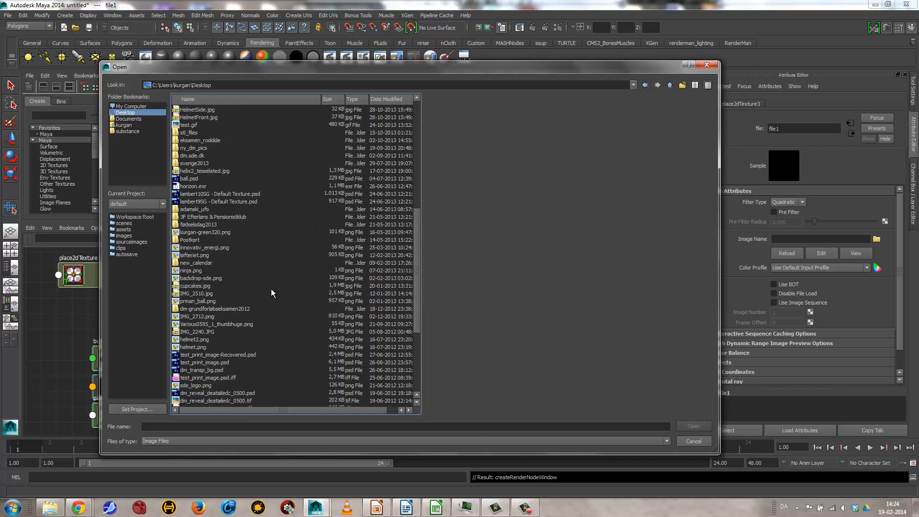
pyautogui.scroll(-6, 263, 302)
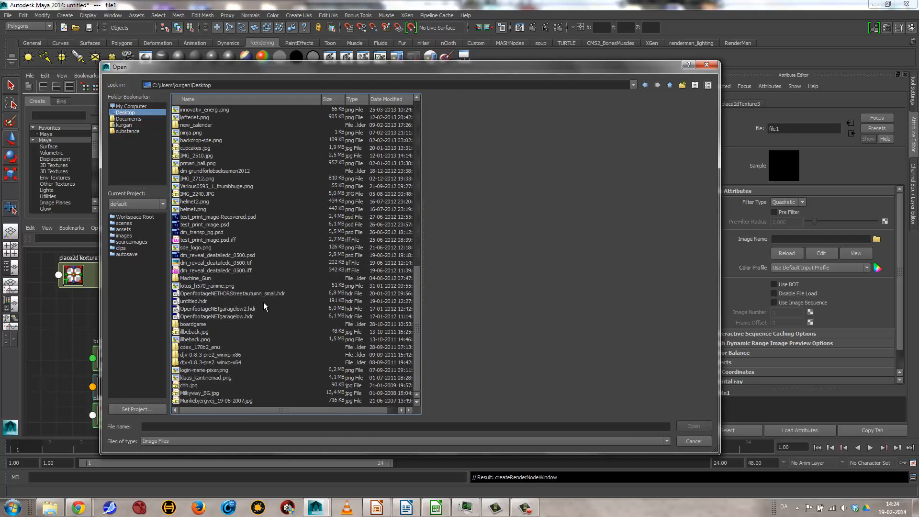
pyautogui.click(190, 386)
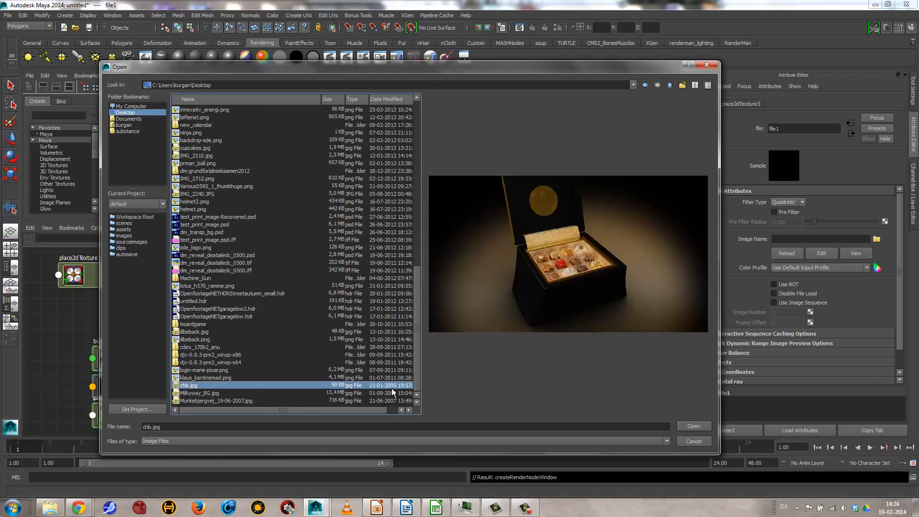
pyautogui.click(682, 426)
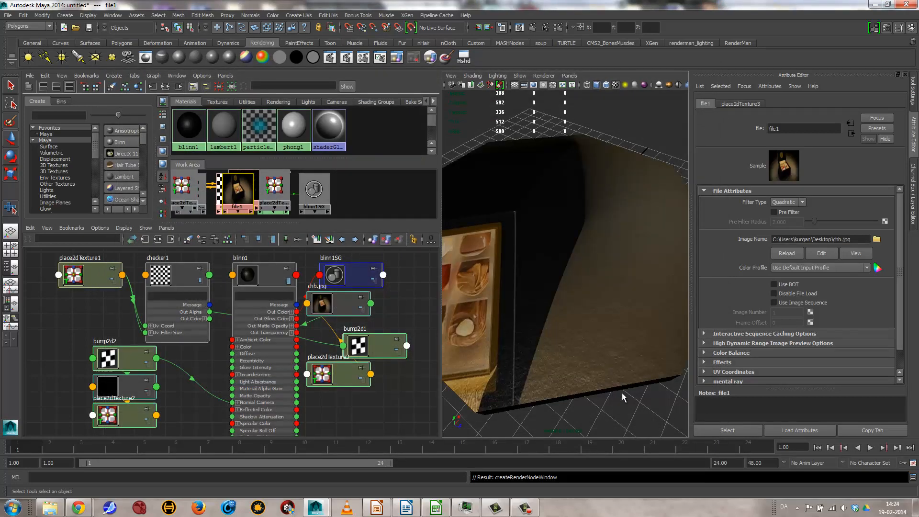
# Step: Examine how the chb.jpg image and the fractal bump lie on the octagonal step from several angles and distances
pyautogui.keyDown('alt'); pyautogui.moveTo(621, 297); pyautogui.dragTo(497, 306); pyautogui.keyUp('alt')
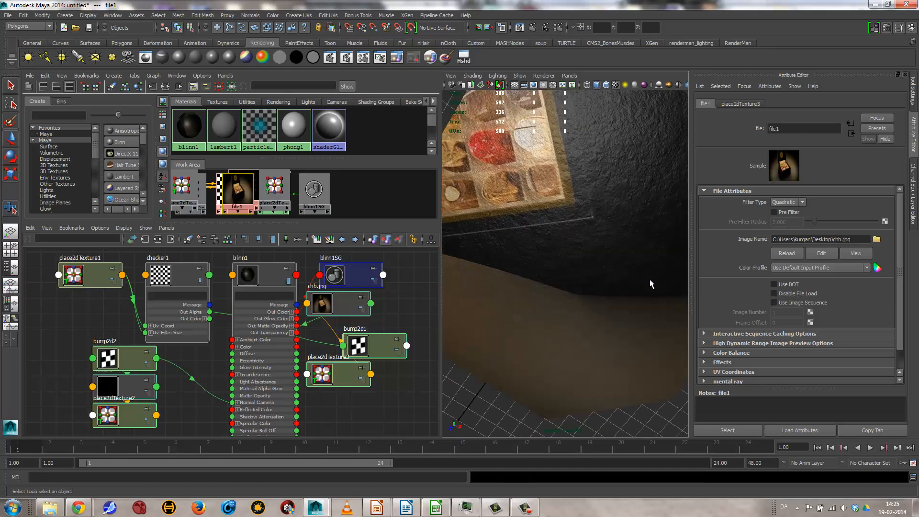
pyautogui.keyDown('alt'); pyautogui.moveTo(651, 283); pyautogui.dragTo(513, 273, button='right'); pyautogui.keyUp('alt')
pyautogui.keyDown('alt'); pyautogui.moveTo(513, 272); pyautogui.dragTo(493, 254); pyautogui.keyUp('alt')
pyautogui.scroll(5, 575, 271)
pyautogui.keyDown('alt'); pyautogui.moveTo(575, 272); pyautogui.dragTo(522, 283); pyautogui.keyUp('alt')
pyautogui.scroll(4, 570, 299)
pyautogui.keyDown('alt'); pyautogui.moveTo(578, 305); pyautogui.dragTo(580, 306, button='middle'); pyautogui.keyUp('alt')
pyautogui.keyDown('alt'); pyautogui.moveTo(580, 306); pyautogui.dragTo(628, 240); pyautogui.keyUp('alt')
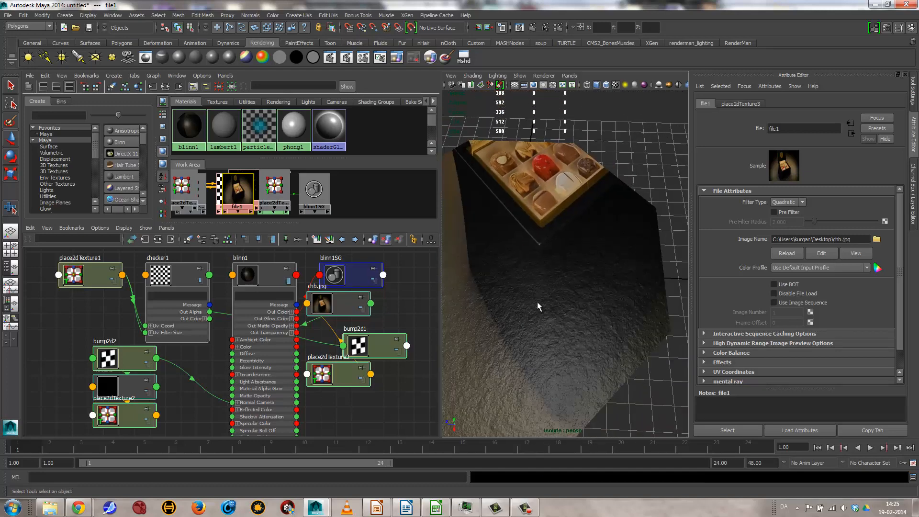
pyautogui.keyDown('alt'); pyautogui.moveTo(603, 301); pyautogui.dragTo(562, 290); pyautogui.keyUp('alt')
pyautogui.keyDown('alt'); pyautogui.moveTo(570, 256); pyautogui.dragTo(592, 299, button='middle'); pyautogui.keyUp('alt')
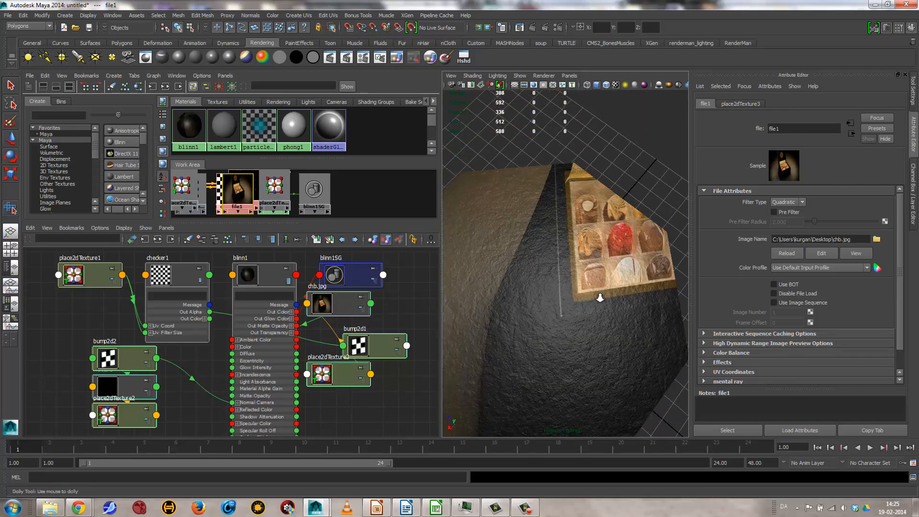
pyautogui.scroll(4, 601, 297)
pyautogui.keyDown('alt'); pyautogui.moveTo(619, 296); pyautogui.dragTo(600, 262); pyautogui.keyUp('alt')
# Step: Compare the octagonal step's UV layout over the image in the UV Texture Editor with the model, and close the editor
pyautogui.click(553, 267)
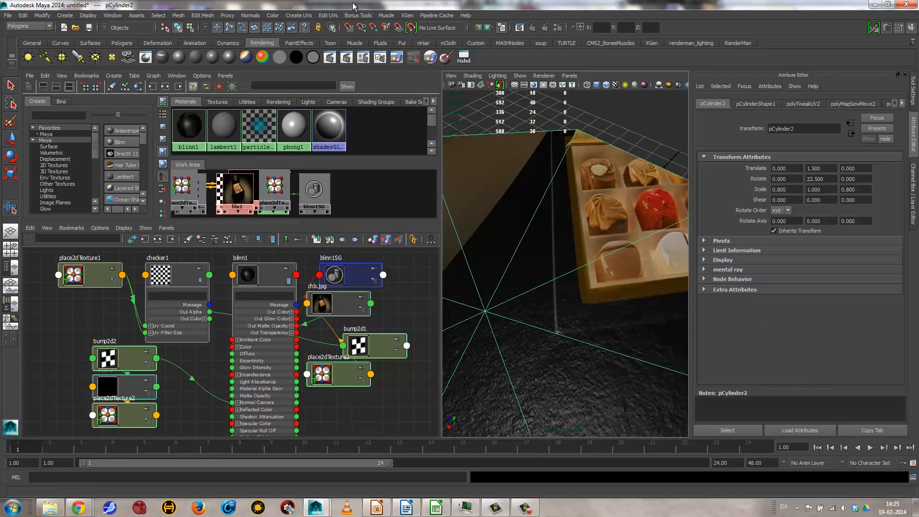
pyautogui.click(329, 15)
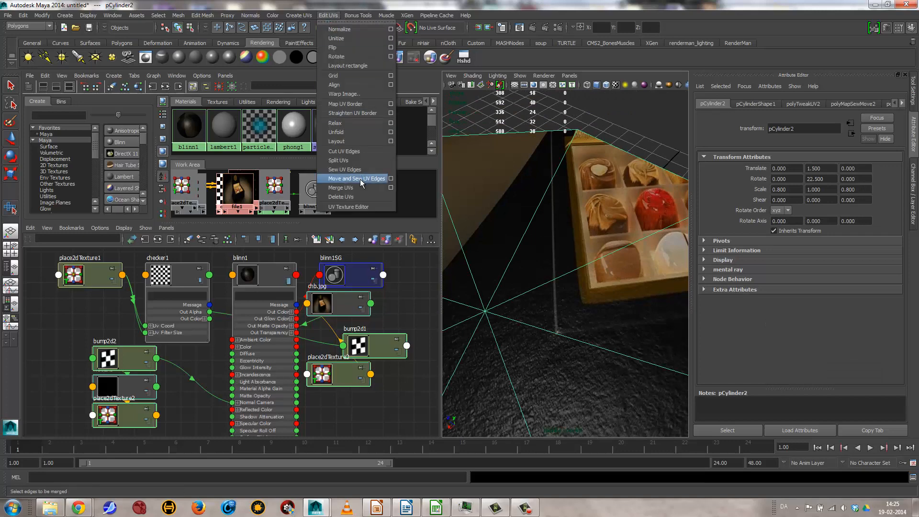
pyautogui.click(350, 206)
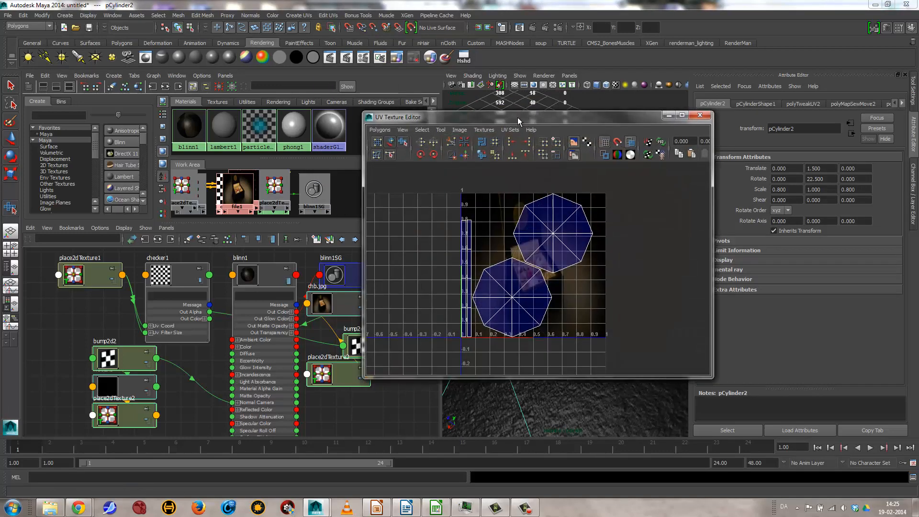
pyautogui.moveTo(525, 115); pyautogui.dragTo(252, 98)
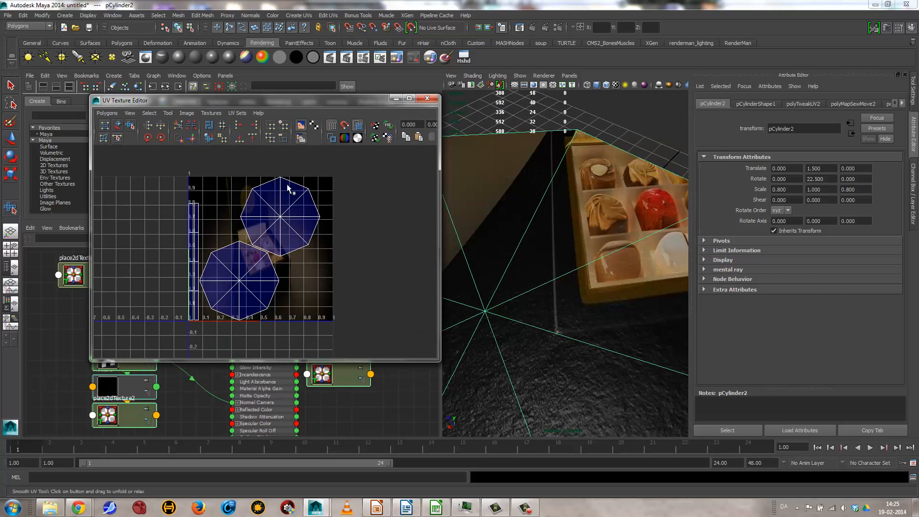
pyautogui.keyDown('alt'); pyautogui.moveTo(570, 360); pyautogui.dragTo(566, 308); pyautogui.keyUp('alt')
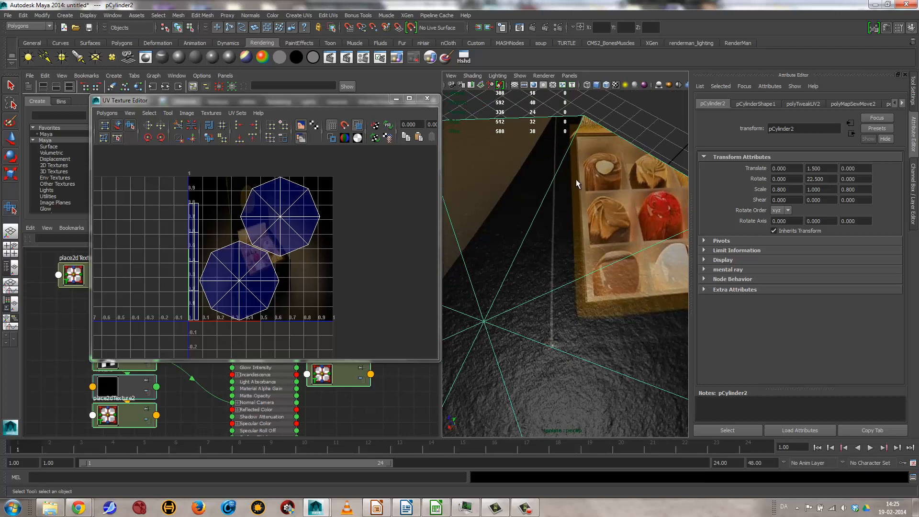
pyautogui.click(427, 99)
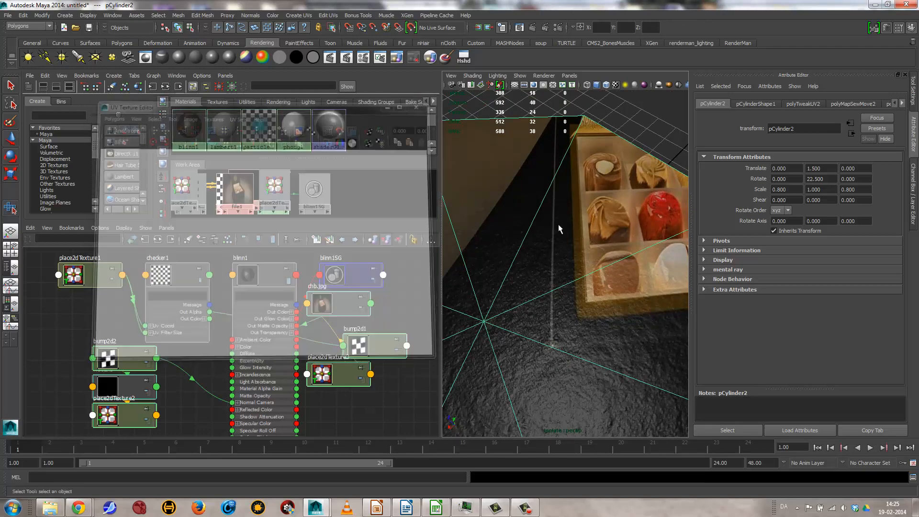
# Step: Open the attributes of the blinn1 material and set its Eccentricity to 0.021
pyautogui.keyDown('alt'); pyautogui.moveTo(558, 224); pyautogui.dragTo(472, 255, button='right'); pyautogui.keyUp('alt')
pyautogui.keyDown('alt'); pyautogui.moveTo(594, 346); pyautogui.dragTo(537, 349); pyautogui.keyUp('alt')
pyautogui.keyDown('alt'); pyautogui.moveTo(538, 349); pyautogui.dragTo(510, 337, button='right'); pyautogui.keyUp('alt')
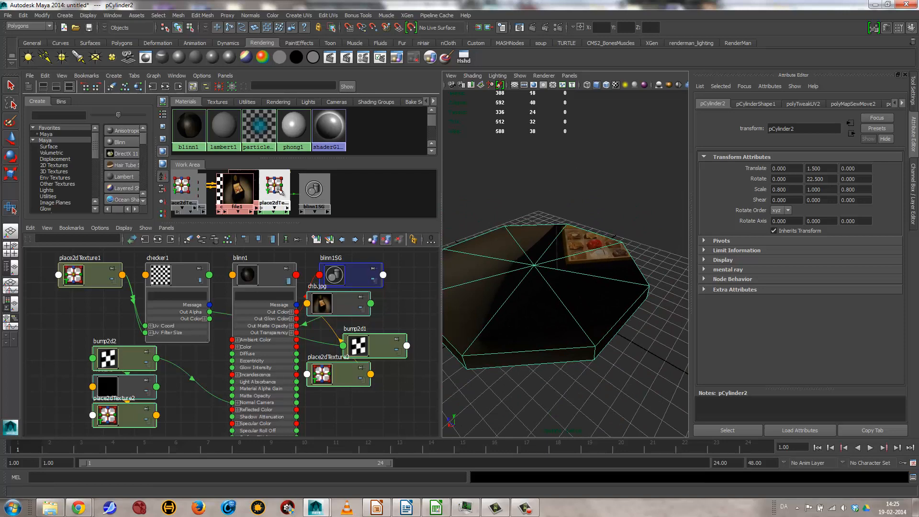
pyautogui.click(190, 127)
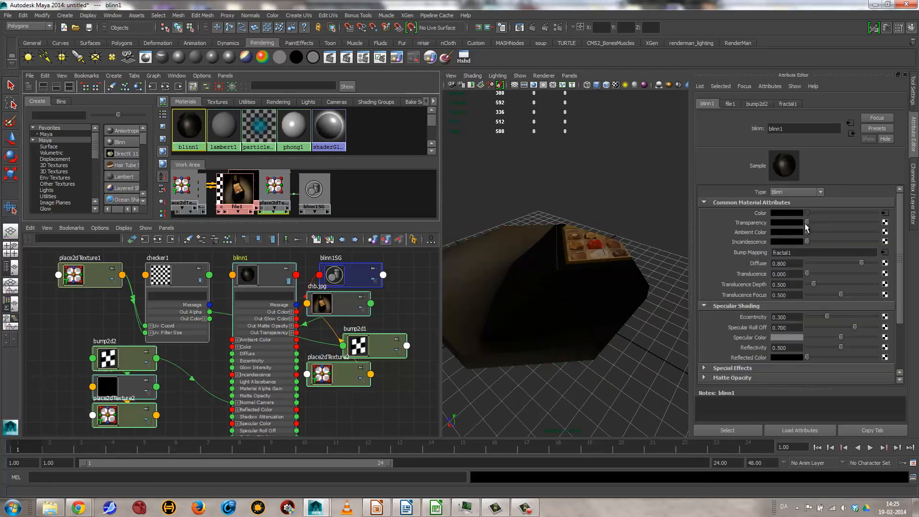
pyautogui.moveTo(807, 224); pyautogui.dragTo(777, 246)
pyautogui.moveTo(828, 319); pyautogui.dragTo(808, 320)
# Step: Turn off Isolate Select in the perspective view to show the whole pavilion again
pyautogui.click(498, 77)
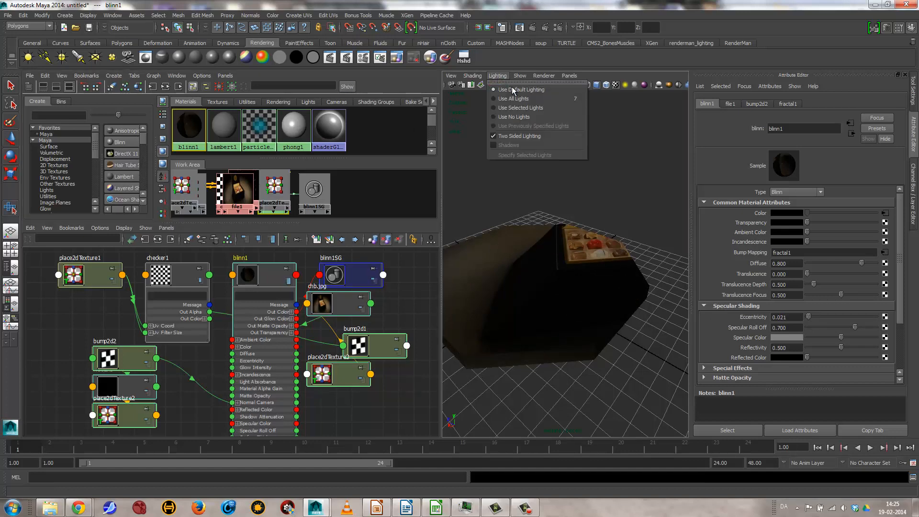
pyautogui.moveTo(520, 76)
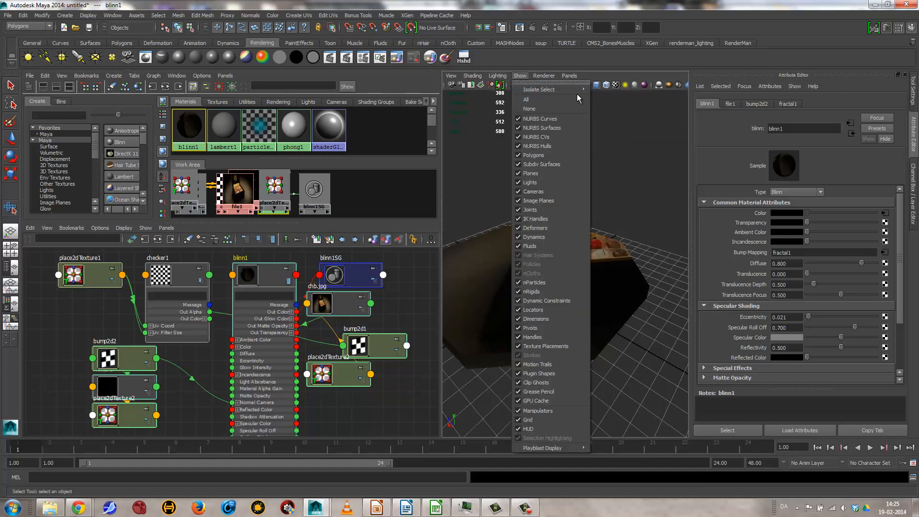
pyautogui.moveTo(576, 91)
pyautogui.click(605, 94)
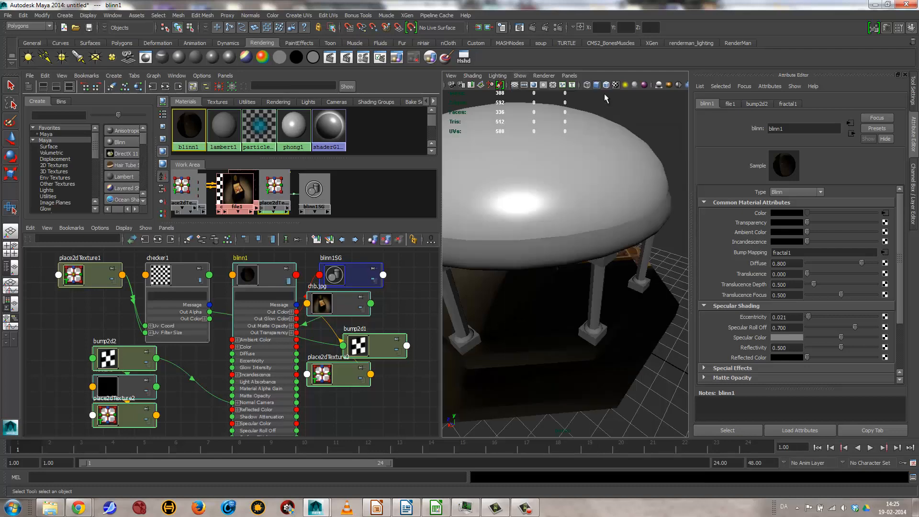
# Step: Widen the perspective view and set phong1's Cosine Power to 8.853 and Reflectivity to 0.280, with a slightly darker Specular Color
pyautogui.click(293, 125)
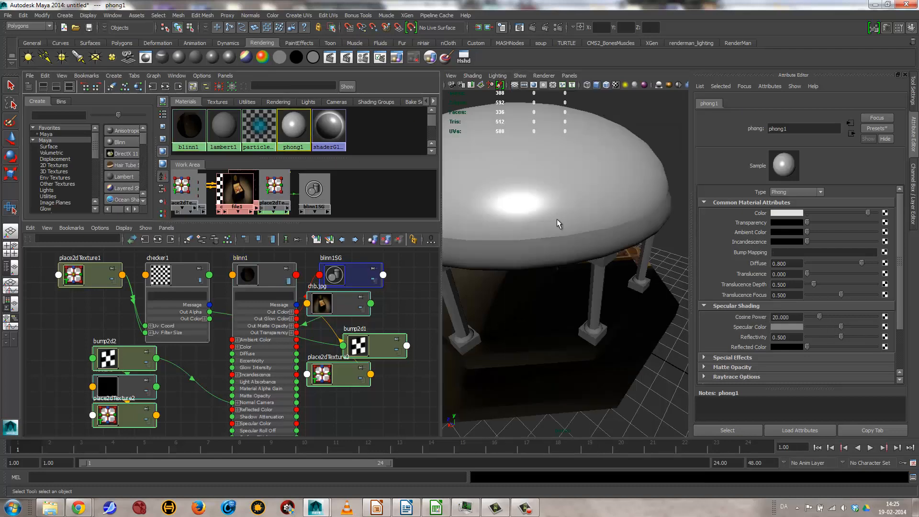
pyautogui.moveTo(444, 261); pyautogui.dragTo(288, 261)
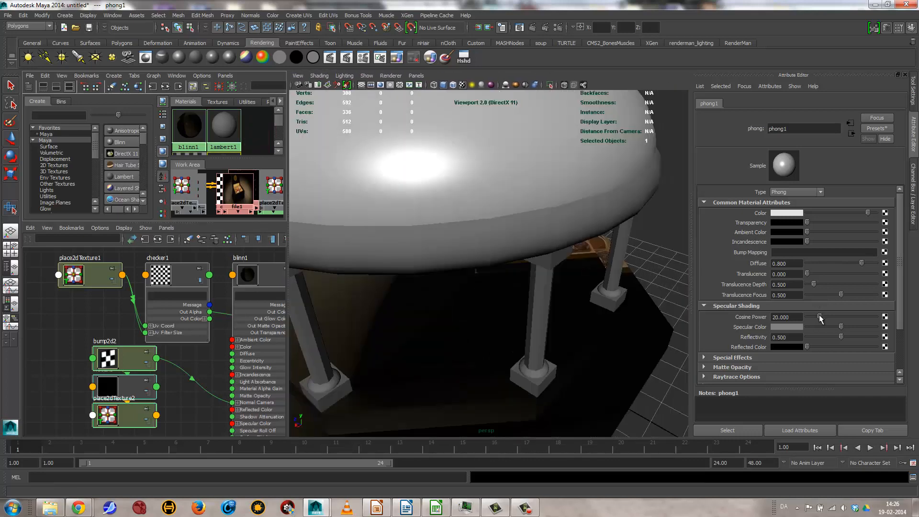
pyautogui.moveTo(819, 317); pyautogui.dragTo(827, 337)
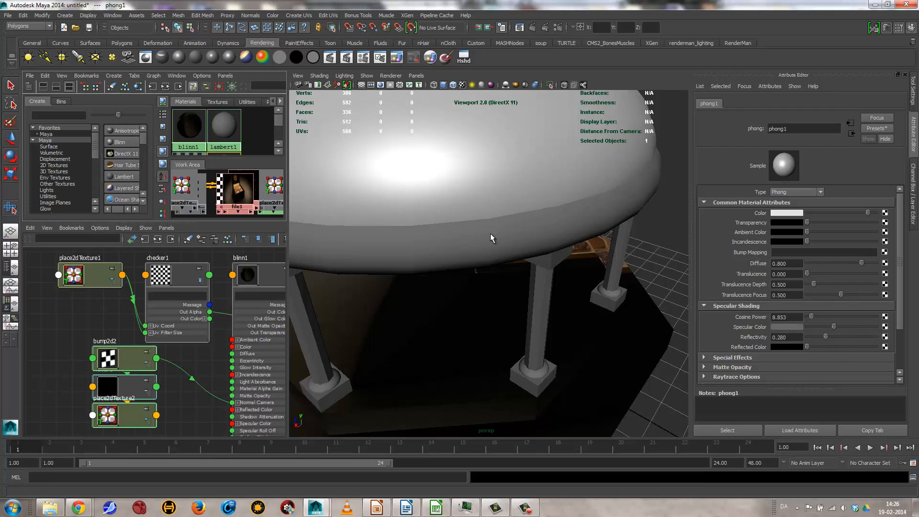
# Step: Assign a new Blinn material to the dome with Eccentricity 0.182, Specular Roll Off 0.881, white Specular Color and Reflectivity 0.168
pyautogui.click(378, 160)
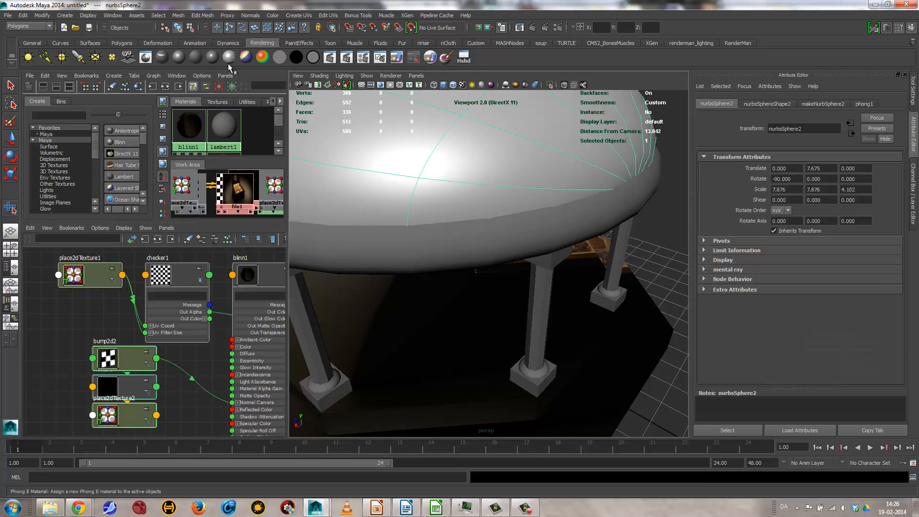
pyautogui.click(179, 57)
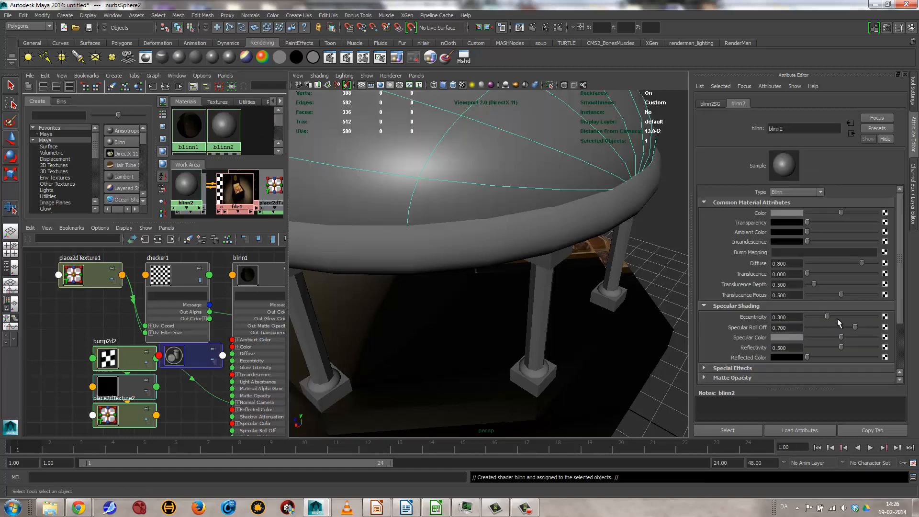
pyautogui.moveTo(843, 318); pyautogui.dragTo(814, 318)
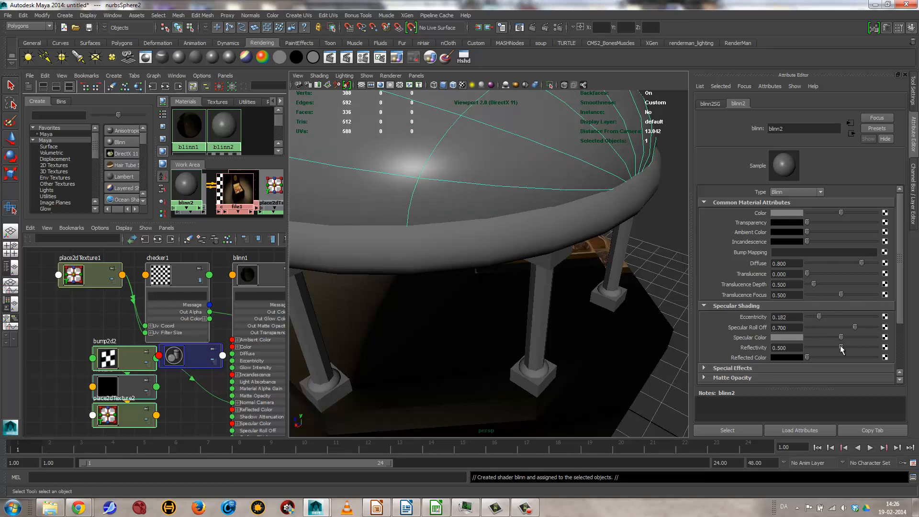
pyautogui.moveTo(860, 328); pyautogui.dragTo(888, 331)
pyautogui.moveTo(839, 348); pyautogui.dragTo(817, 345)
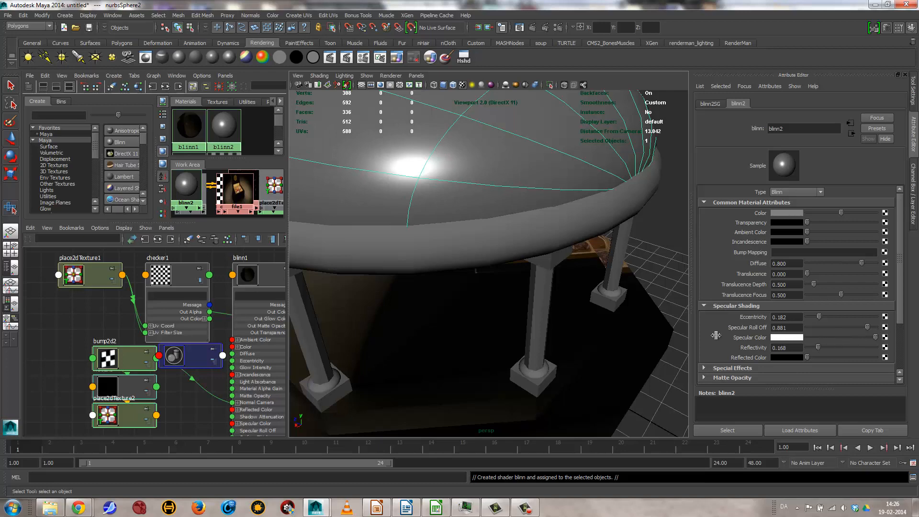
pyautogui.keyDown('alt'); pyautogui.moveTo(498, 267); pyautogui.dragTo(470, 261, button='right'); pyautogui.keyUp('alt')
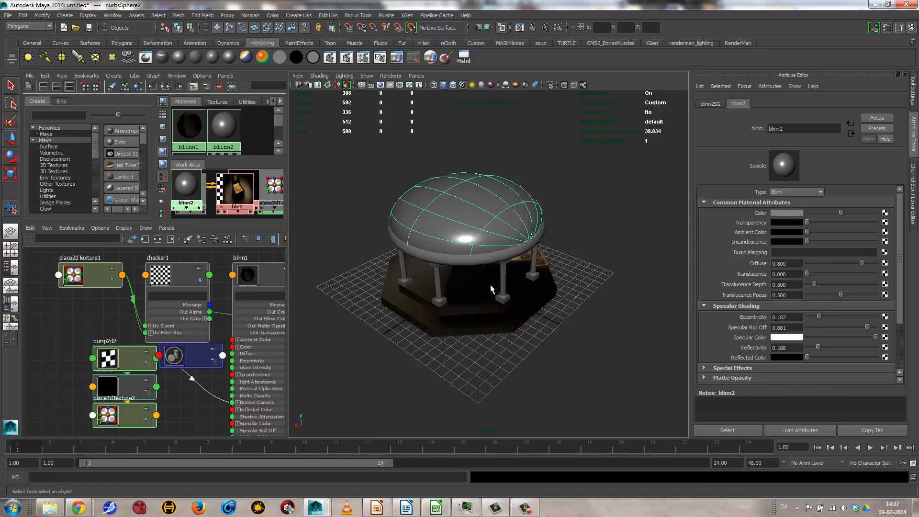
pyautogui.keyDown('alt'); pyautogui.moveTo(445, 318); pyautogui.dragTo(516, 298); pyautogui.keyUp('alt')
pyautogui.scroll(3, 517, 298)
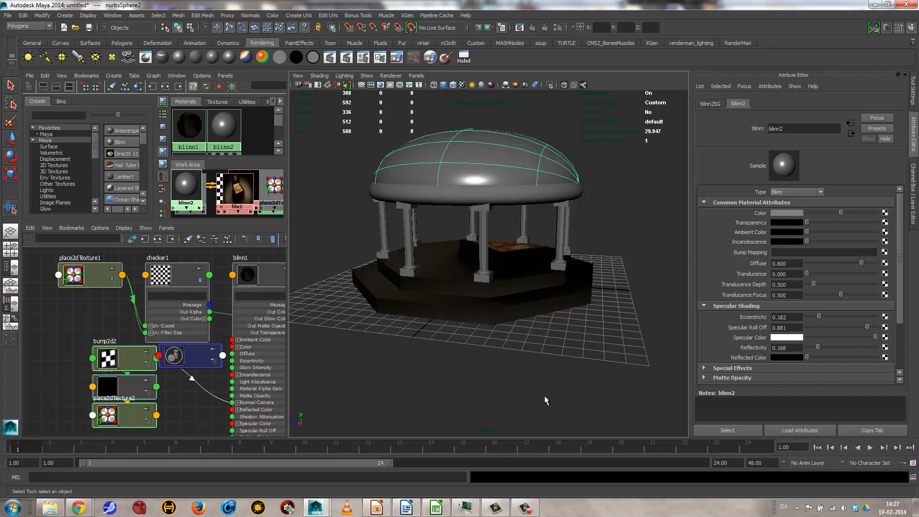
pyautogui.keyDown('alt'); pyautogui.moveTo(475, 298); pyautogui.dragTo(478, 320); pyautogui.keyUp('alt')
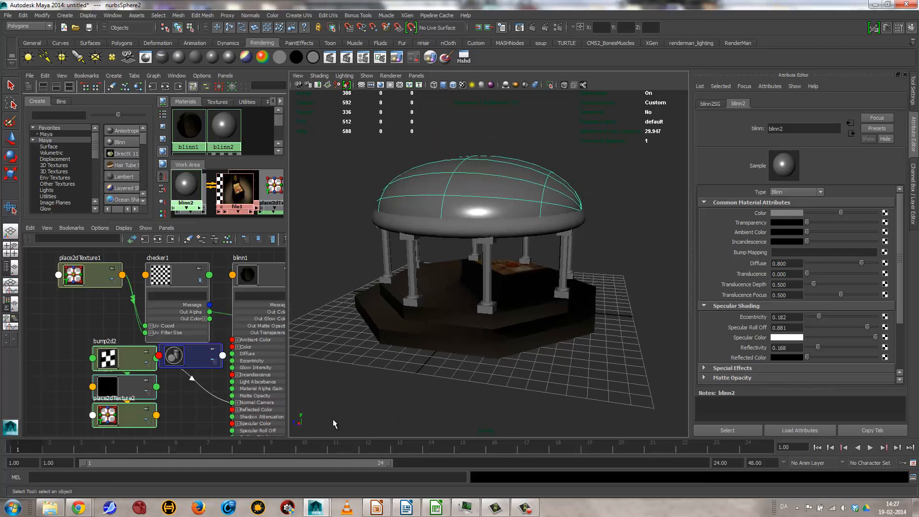